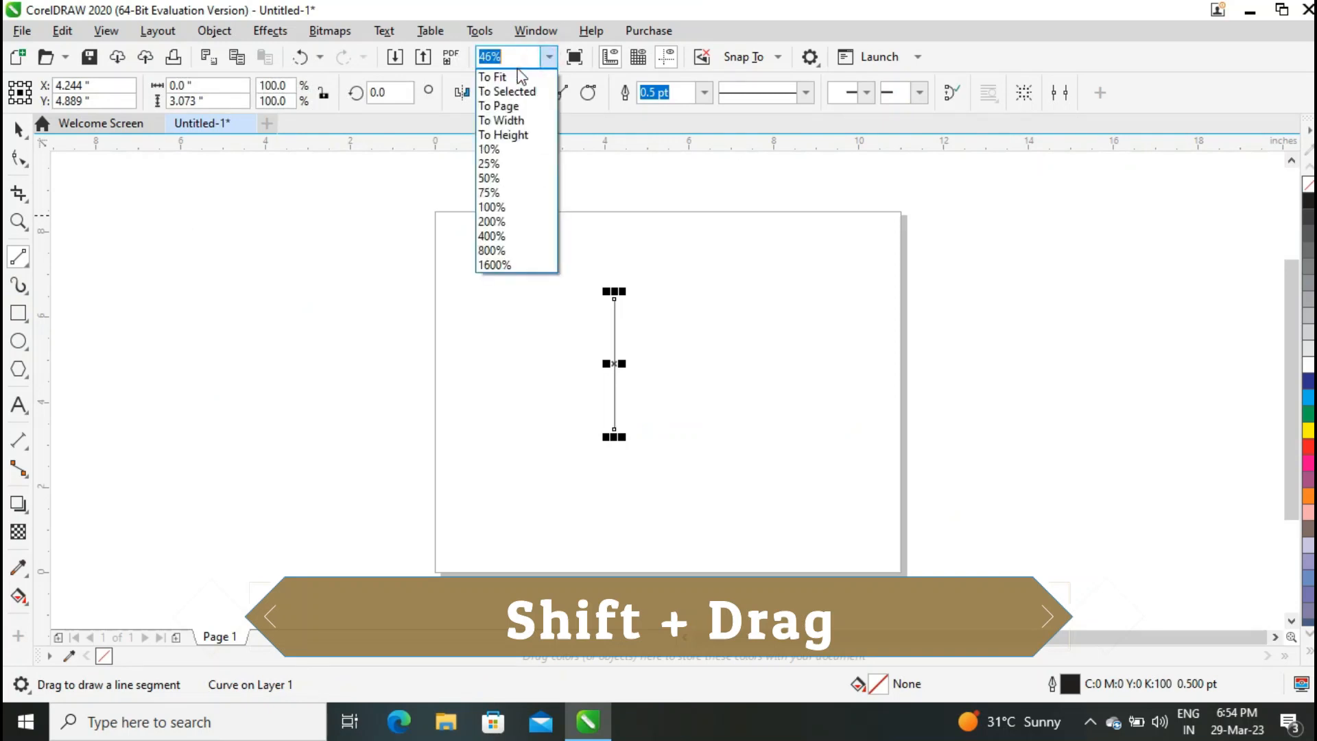
Bend the straight vertical line into an arc by reshaping its nodes and shifting the top node left.
left_click(18, 162)
key("ctrl+a")
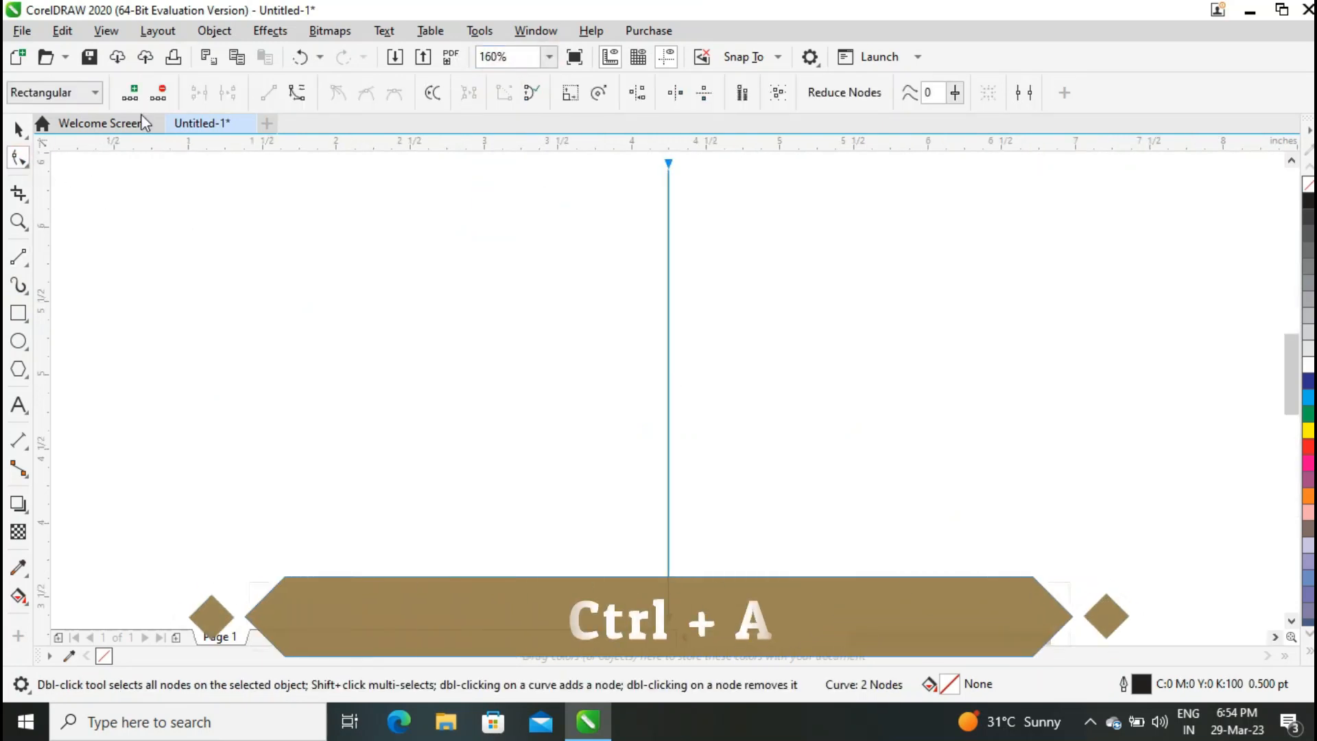
left_click(669, 165)
left_click_drag(668, 316, 526, 377)
left_click_drag(669, 469, 578, 529)
left_click_drag(669, 165, 633, 165)
left_click(19, 129)
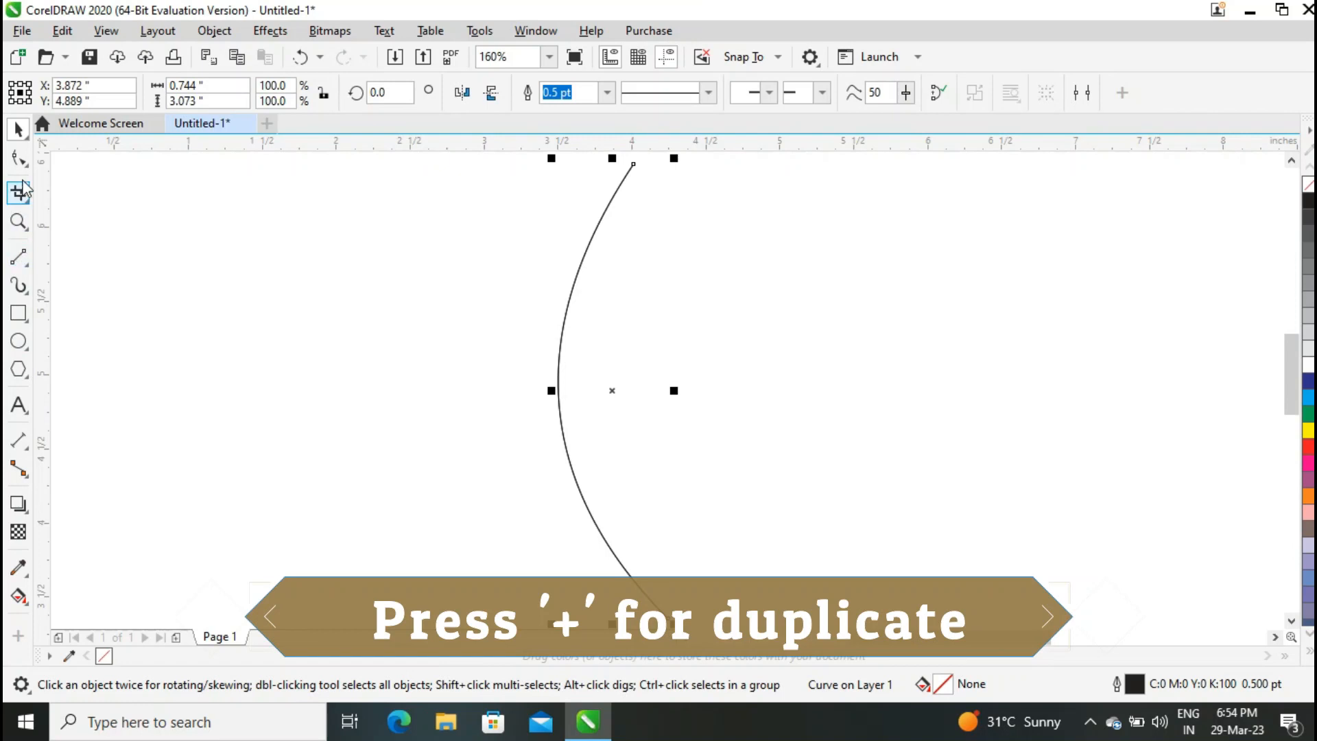
Reshape the duplicate arc by moving its bottom node and control handle to offset it from the original.
left_click(20, 159)
left_click(669, 619)
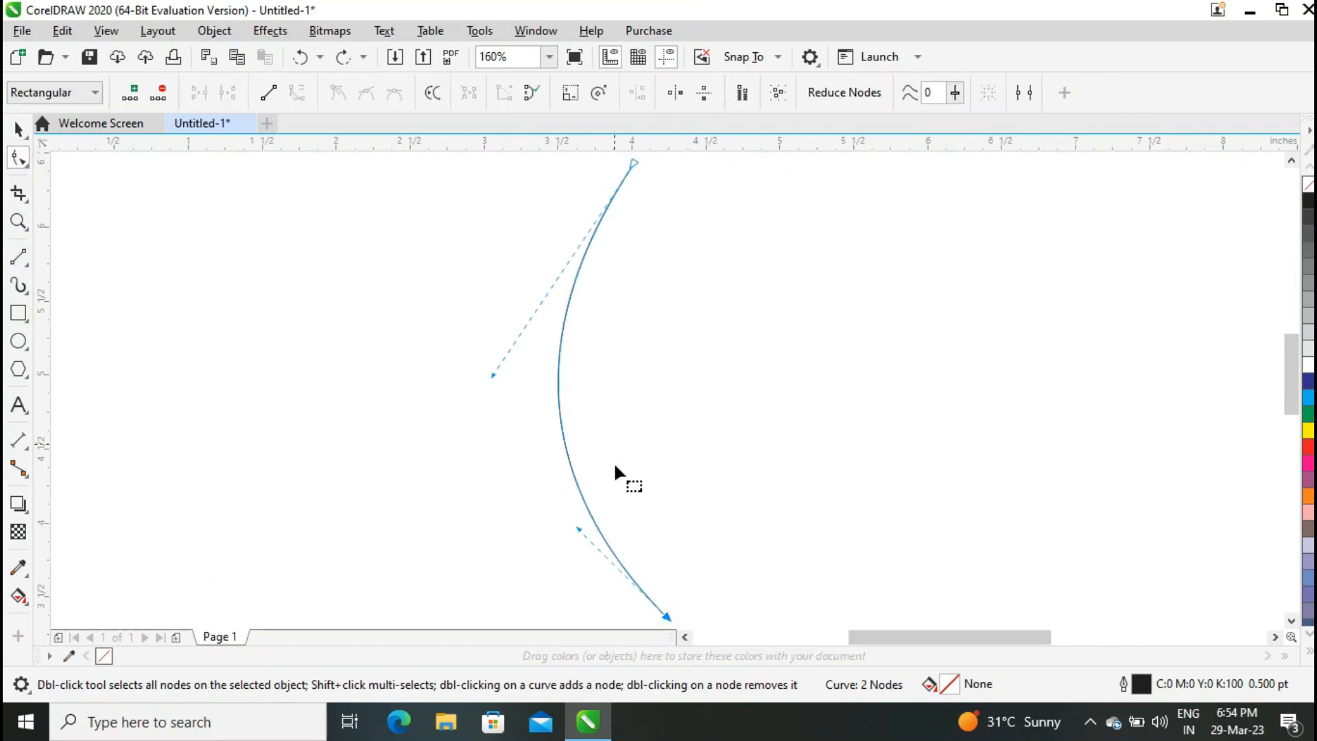
left_click_drag(667, 617, 682, 609)
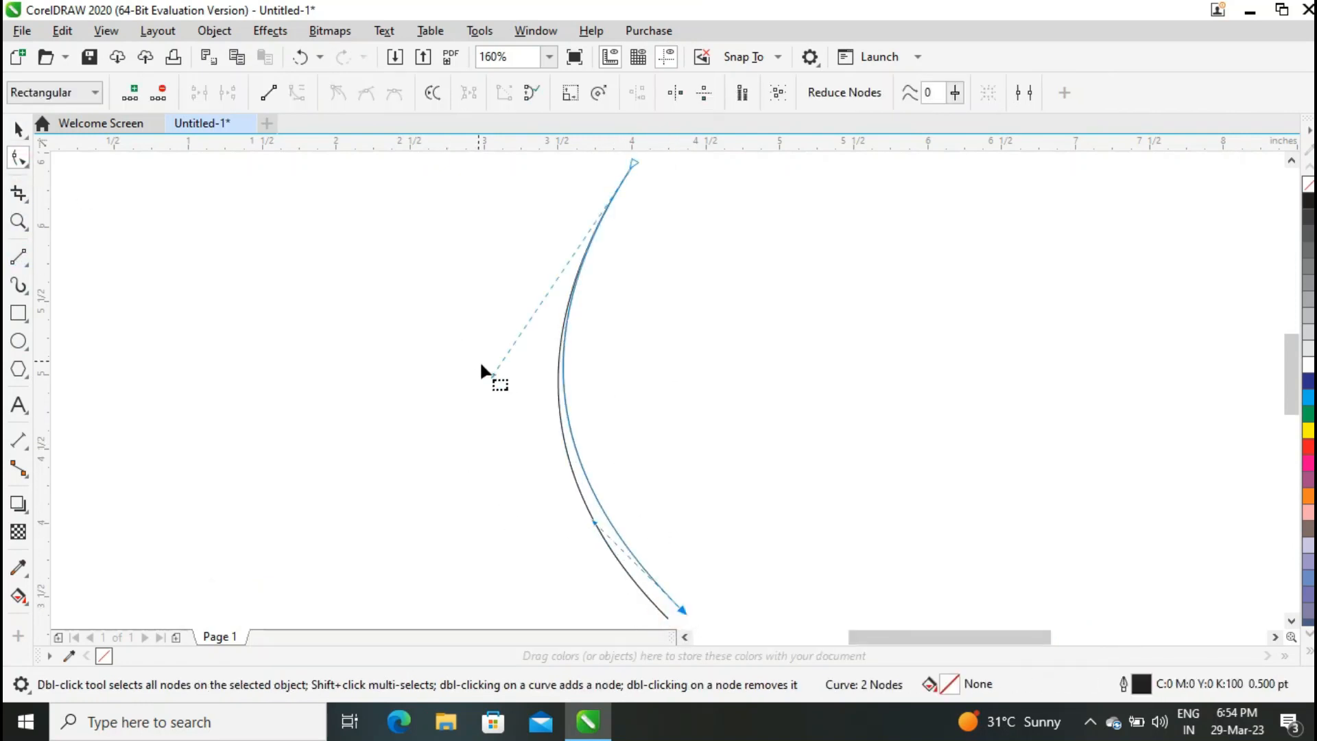
left_click_drag(493, 376, 512, 348)
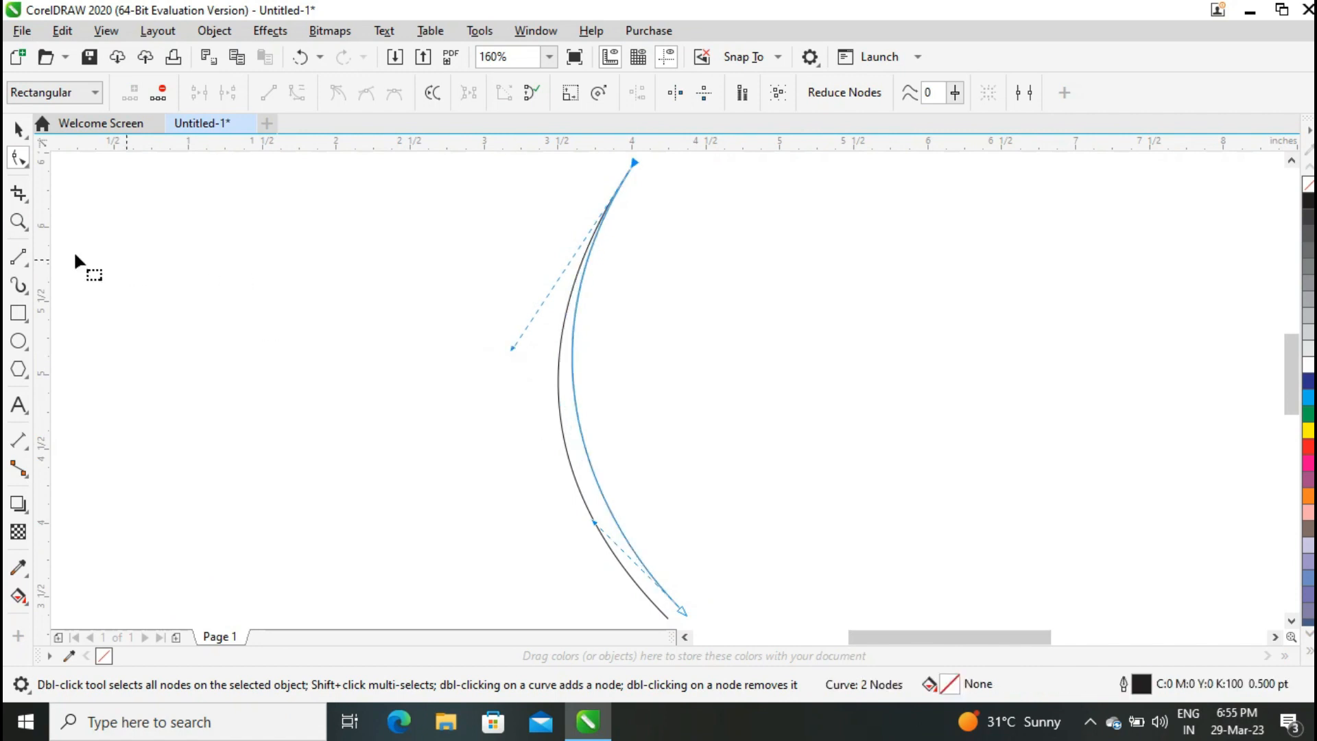
Join the two arcs' bottom ends with a segment, convert it to a curve and bend it into a rounded tip.
left_click(18, 256)
mouse_move(669, 617)
left_mouse_down()
mouse_move(682, 608)
mouse_move(702, 626)
left_mouse_up()
left_click(22, 220)
left_click(19, 157)
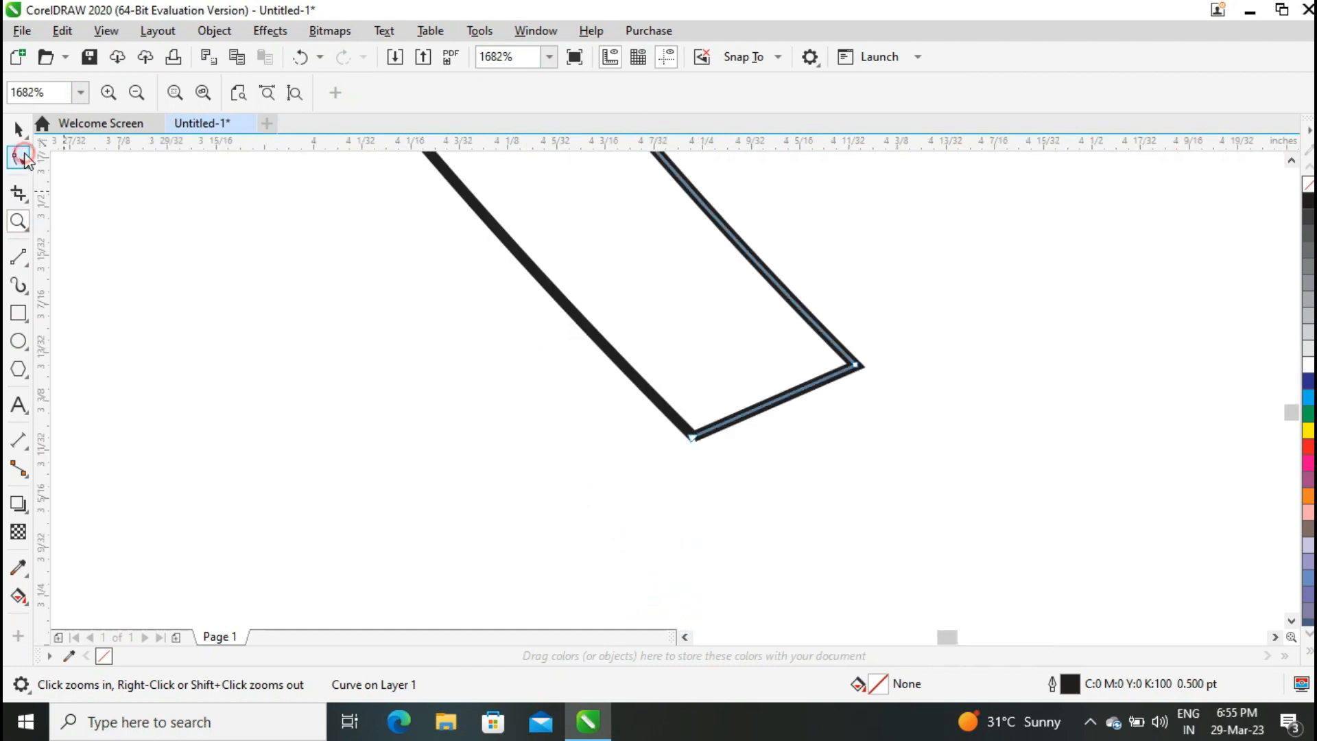
left_click(857, 364)
left_click(297, 94)
left_click_drag(800, 389, 825, 439)
left_click_drag(747, 414, 771, 458)
Smart Fill the enclosed region between the two arcs.
left_click(28, 606)
left_click(64, 619)
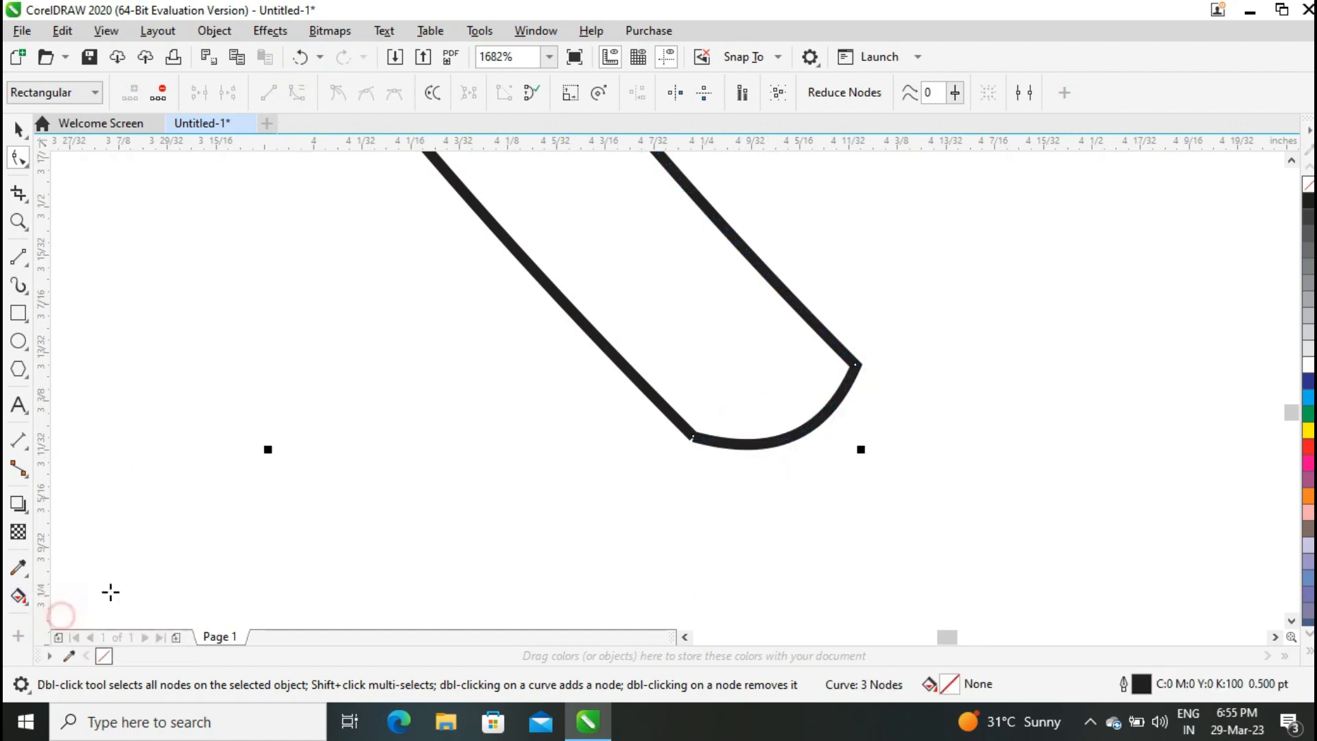
left_click(669, 301)
Move the filled blade shape to the right, away from the outlined arcs.
left_click(19, 129)
left_click(550, 55)
left_click(509, 78)
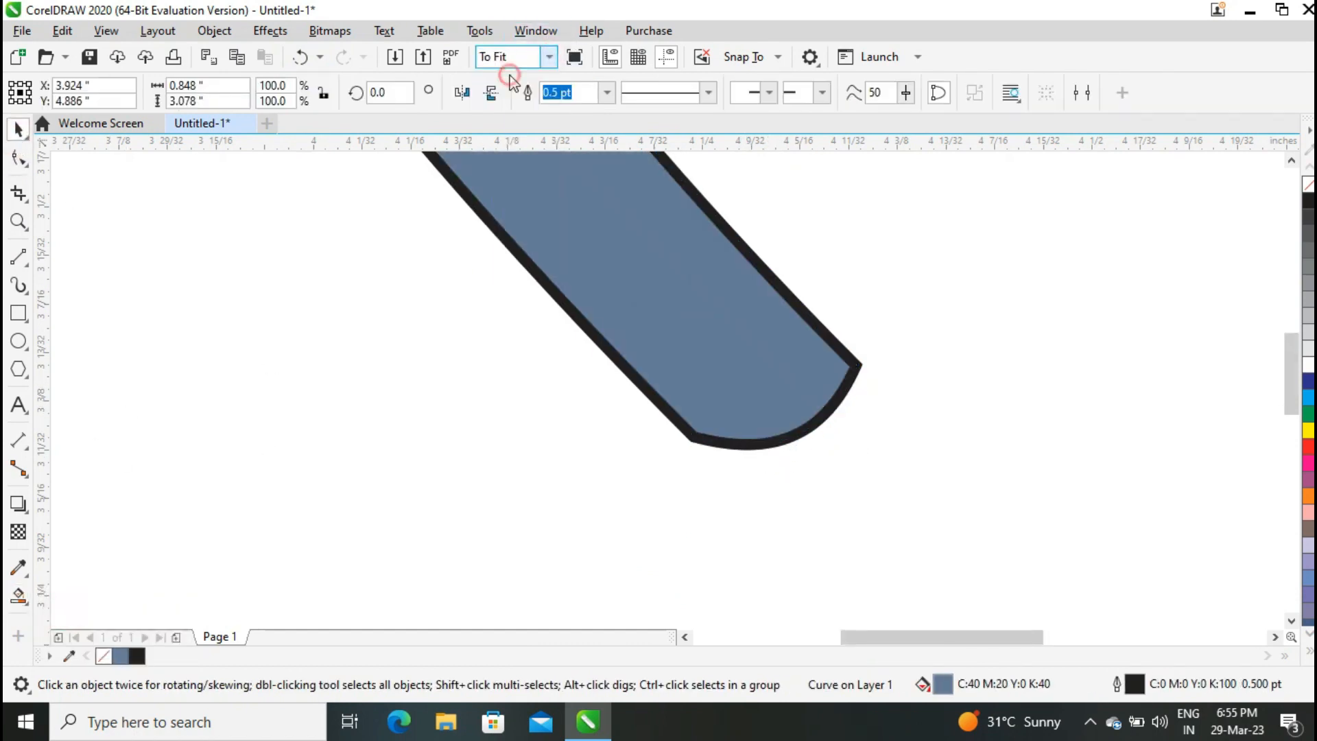
left_click_drag(667, 393, 1012, 373)
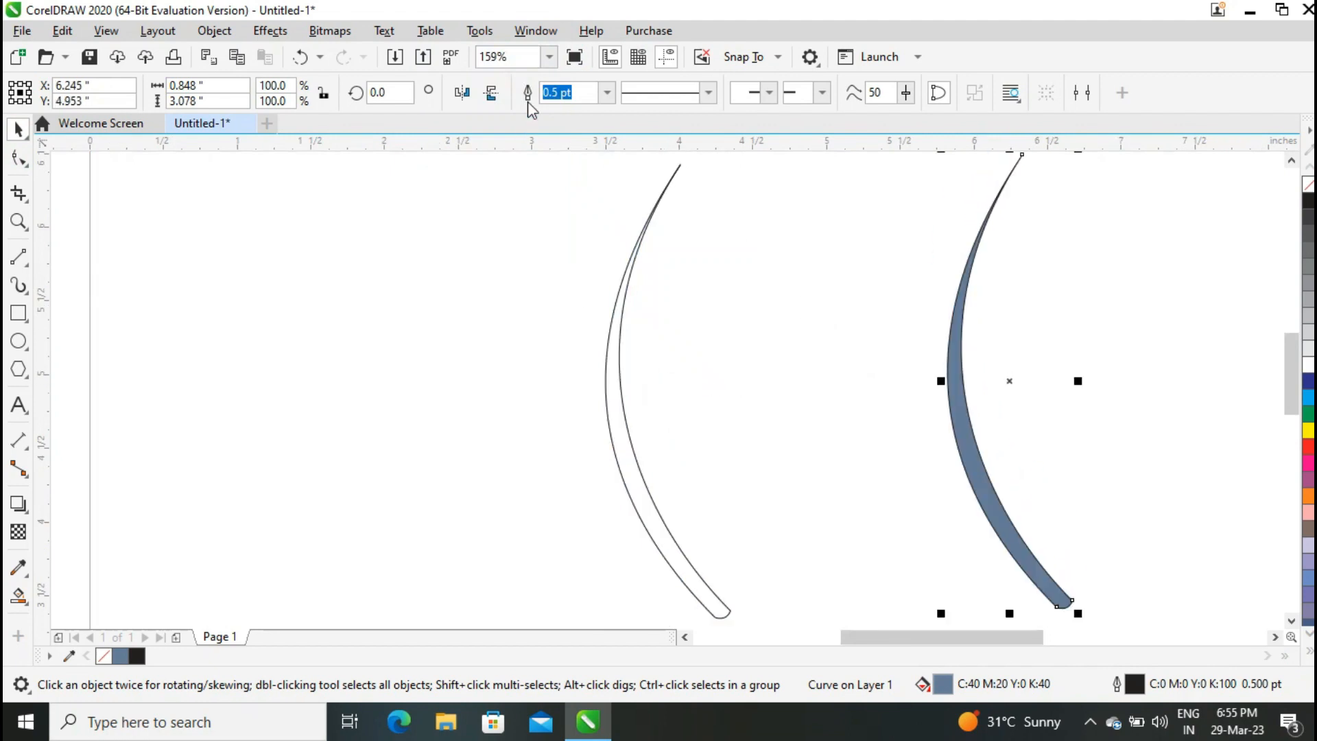
Remove the blade's outline and fill it green.
left_click(606, 92)
left_click(558, 109)
left_click(1308, 414)
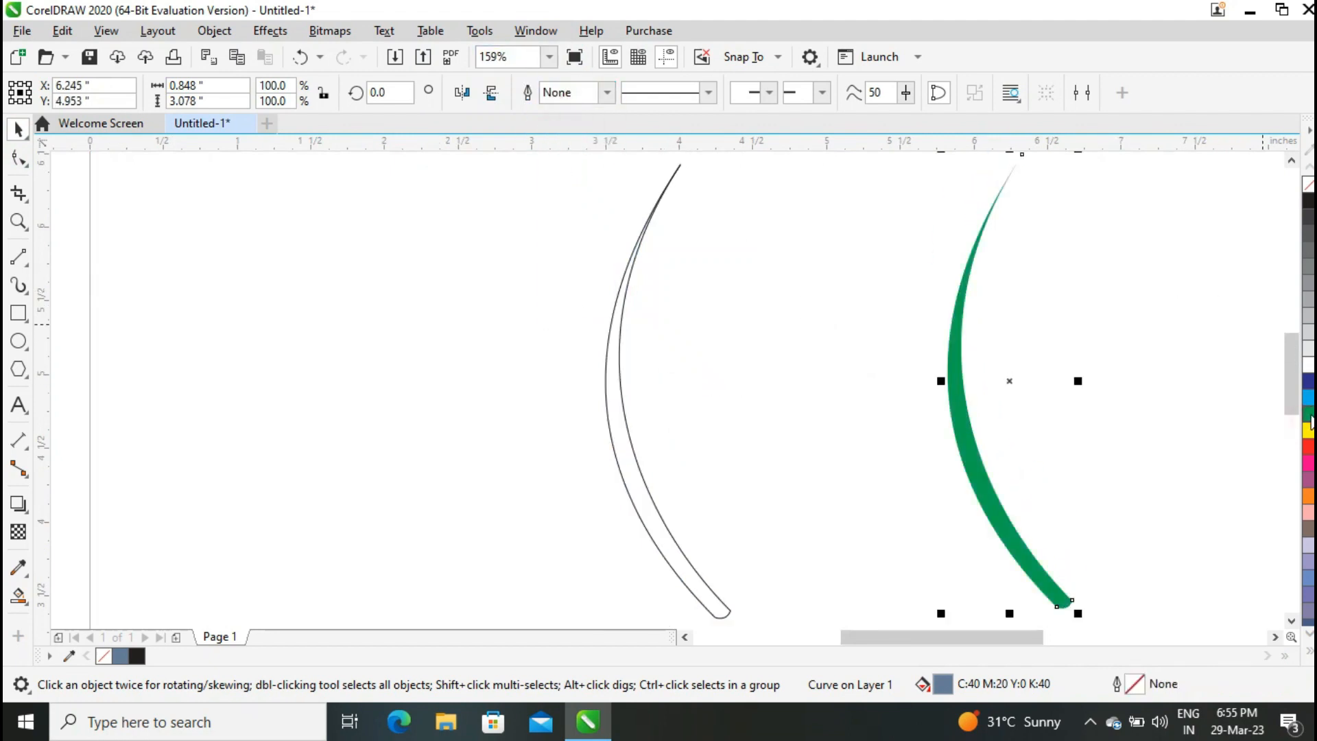
Select the original outlined arcs and delete them.
left_click(549, 57)
left_click(515, 106)
left_click_drag(646, 521, 646, 525)
key("Delete")
Rotate the blade and drop rotated copies so one blade leans left and one leans right.
left_click(550, 57)
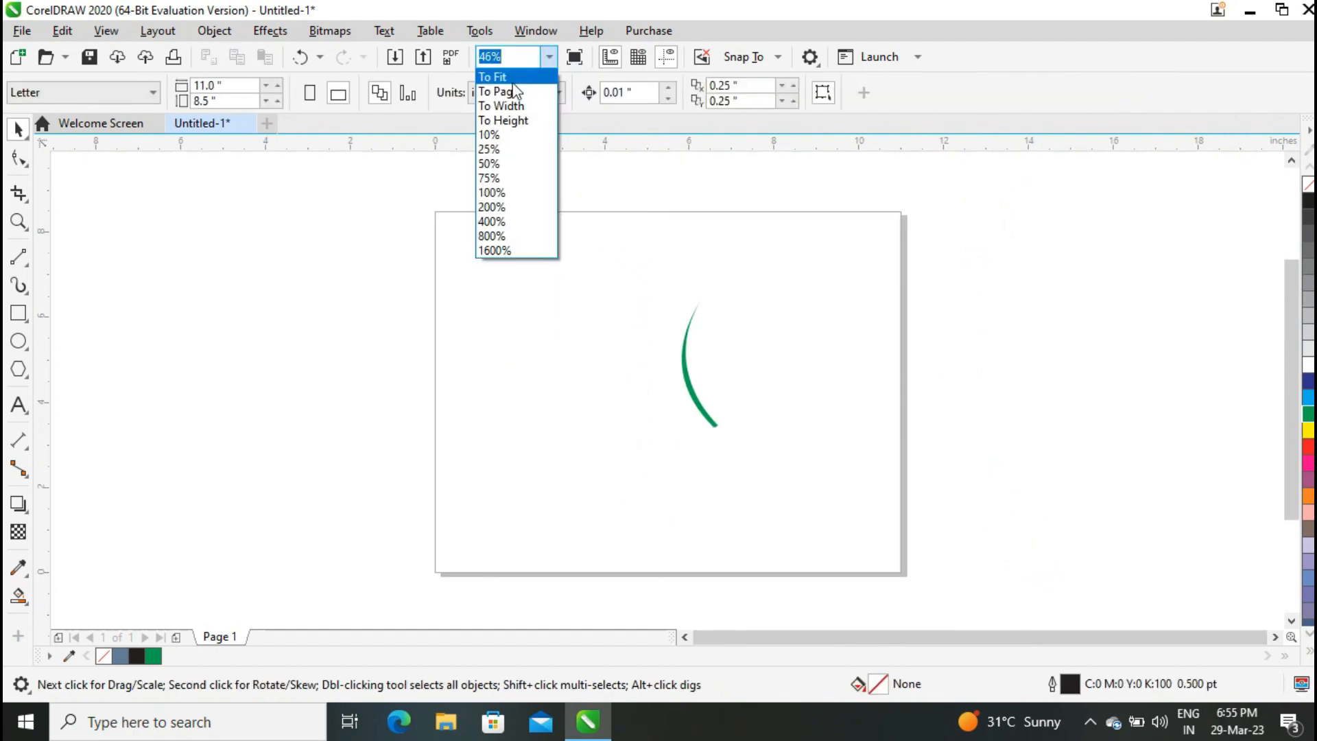
left_click(515, 78)
left_click(628, 455)
left_click(663, 390)
scroll(720, 542, "down", 1)
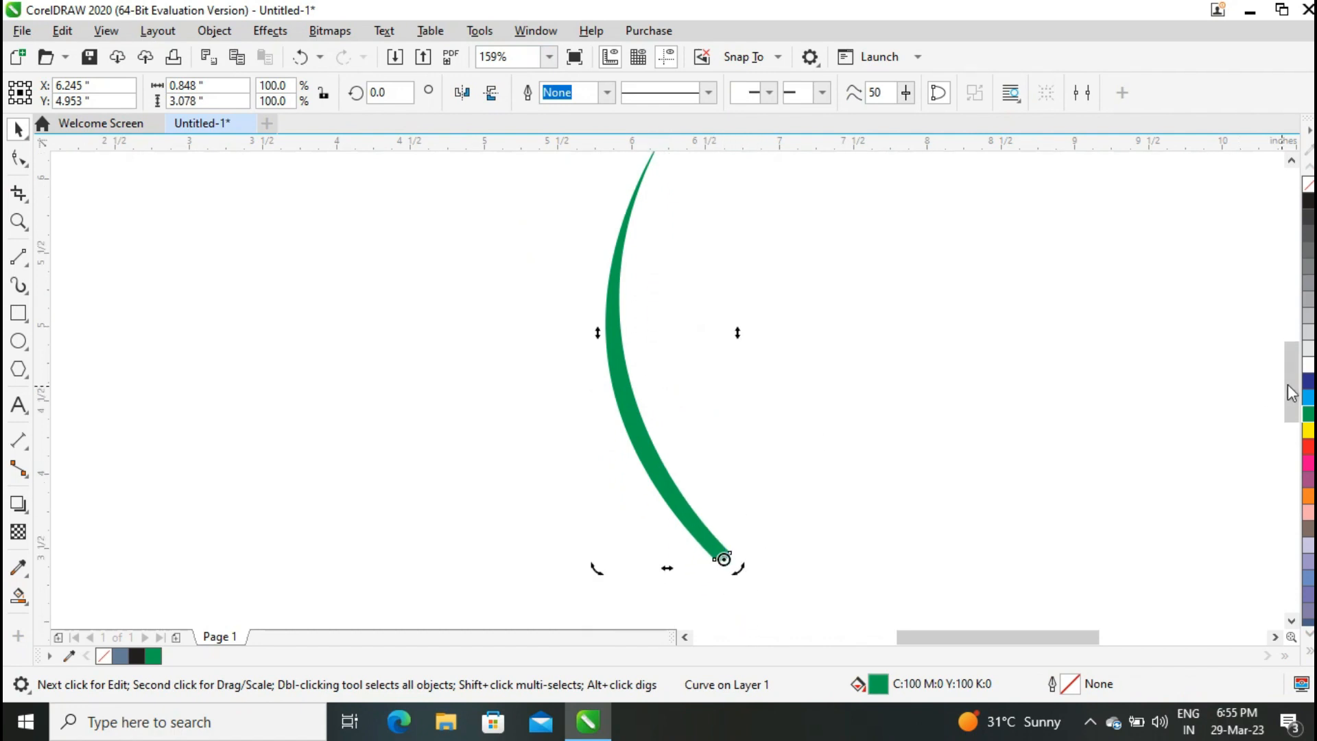
left_click_drag(1289, 393, 1293, 353)
left_click_drag(738, 282, 381, 332)
right_click(933, 338)
right_click(381, 331)
Stretch the middle blade taller and shorten the height of the left blade.
left_click(651, 343)
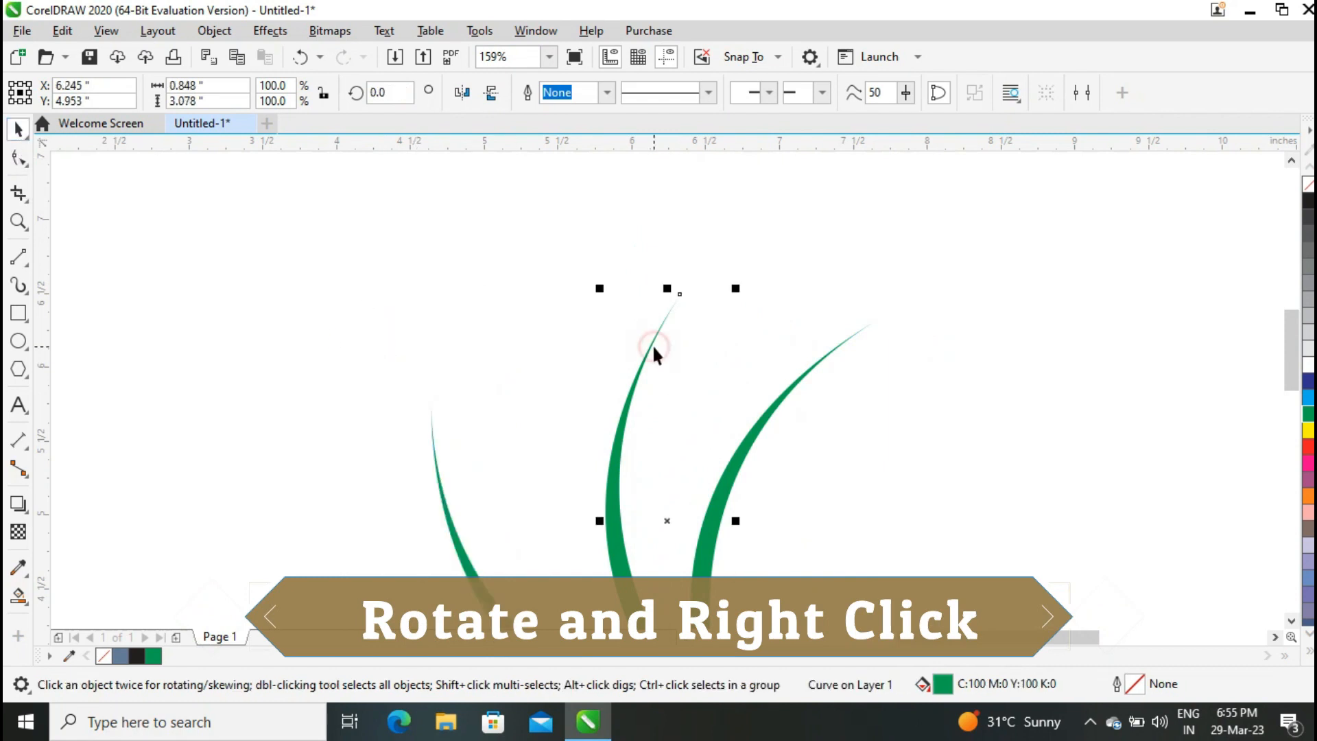
left_click_drag(670, 286, 672, 187)
left_click(466, 576)
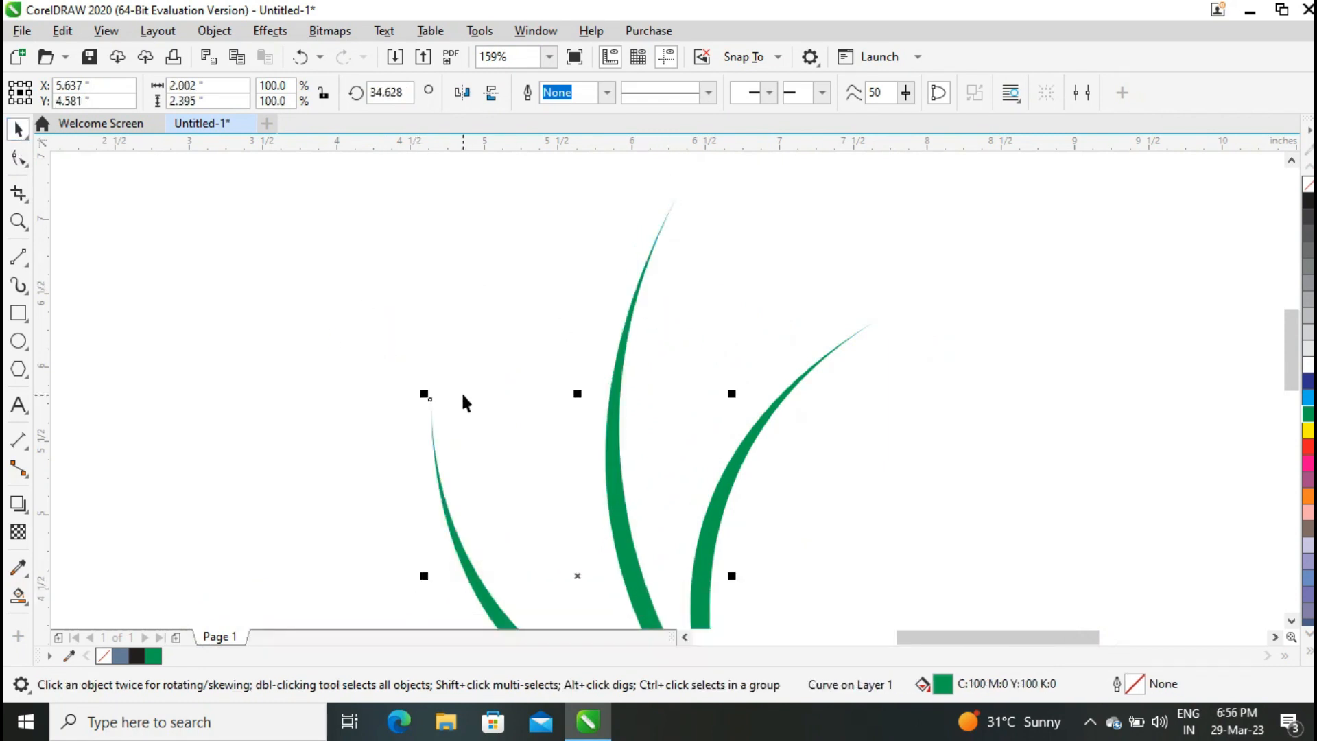
left_click_drag(576, 393, 576, 487)
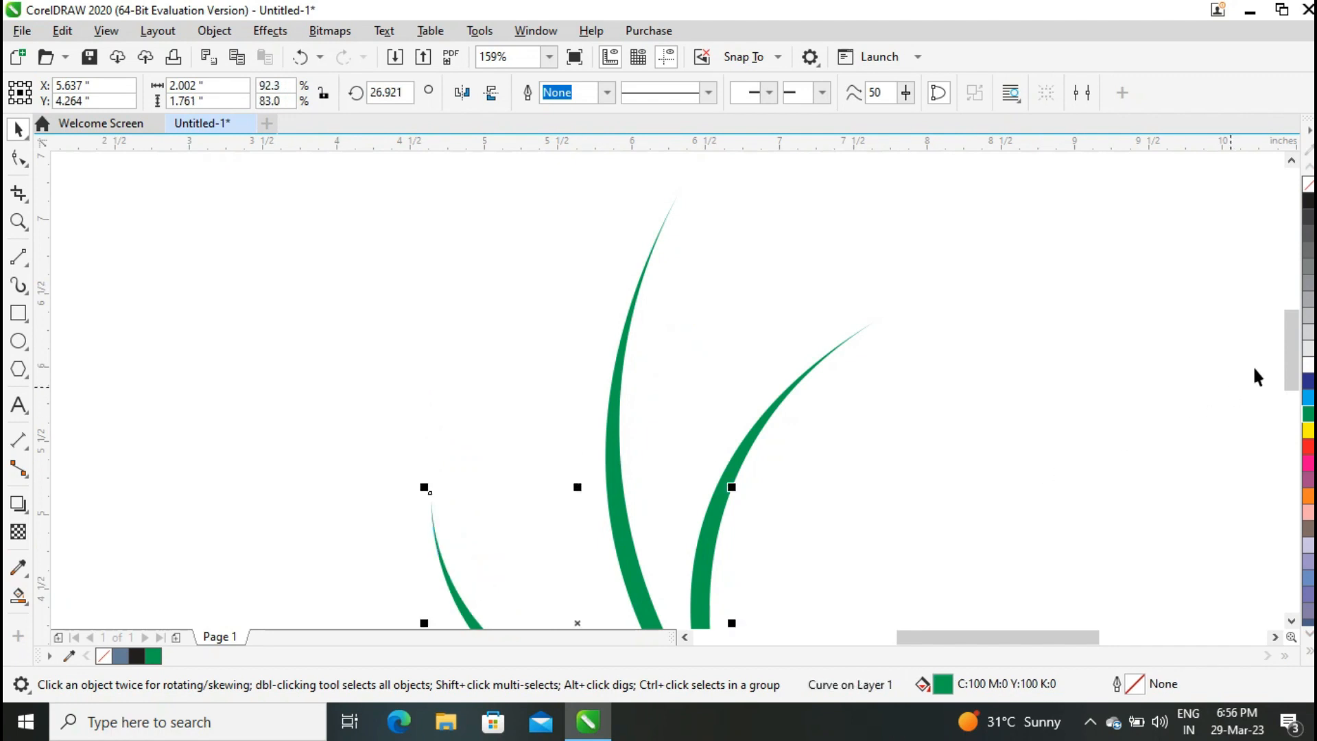
Rotate the short left blade to about 18.7 degrees so its base meets the others.
left_click_drag(1287, 349, 1288, 369)
left_click(550, 58)
left_click(507, 71)
left_click(978, 383)
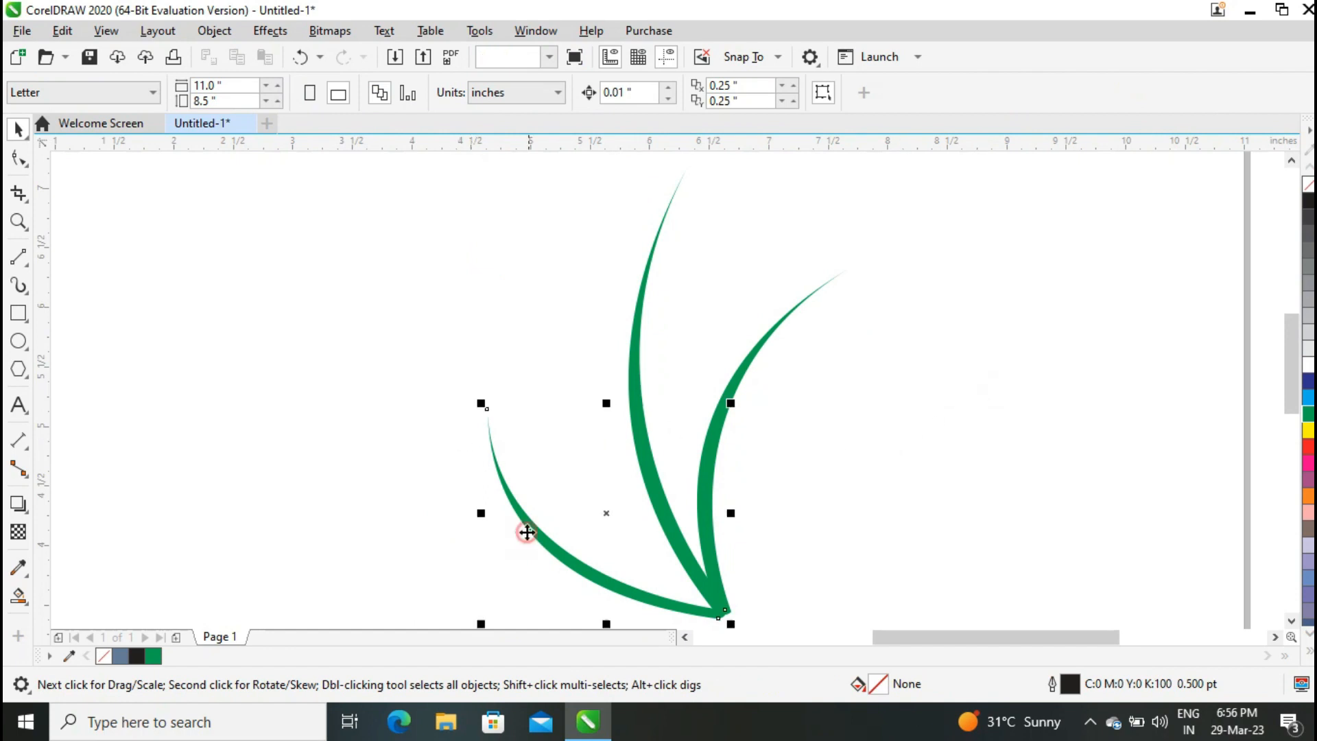
left_click(604, 513)
left_click_drag(476, 405, 508, 368)
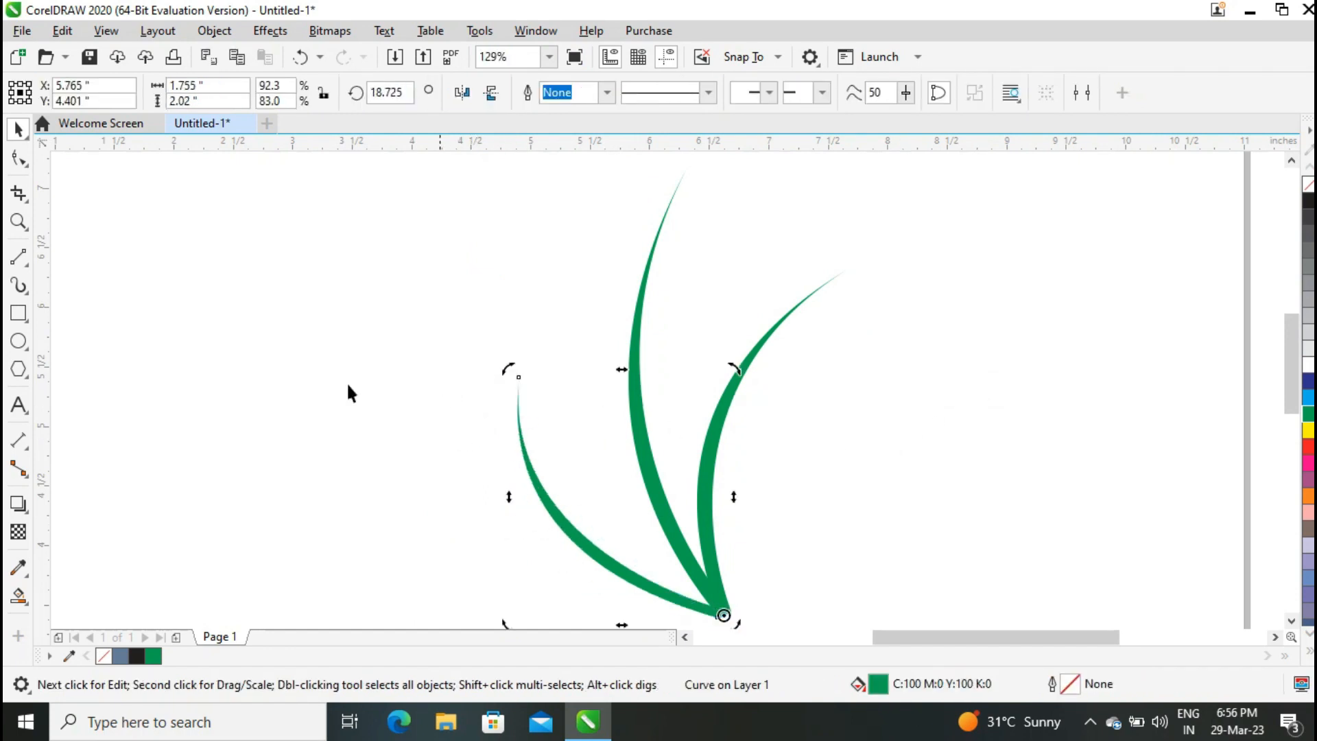
left_click(348, 386)
Draw a circle about 0.79 inch wide and place an overlapping copy beside it.
left_click(19, 341)
left_click_drag(126, 365, 177, 392)
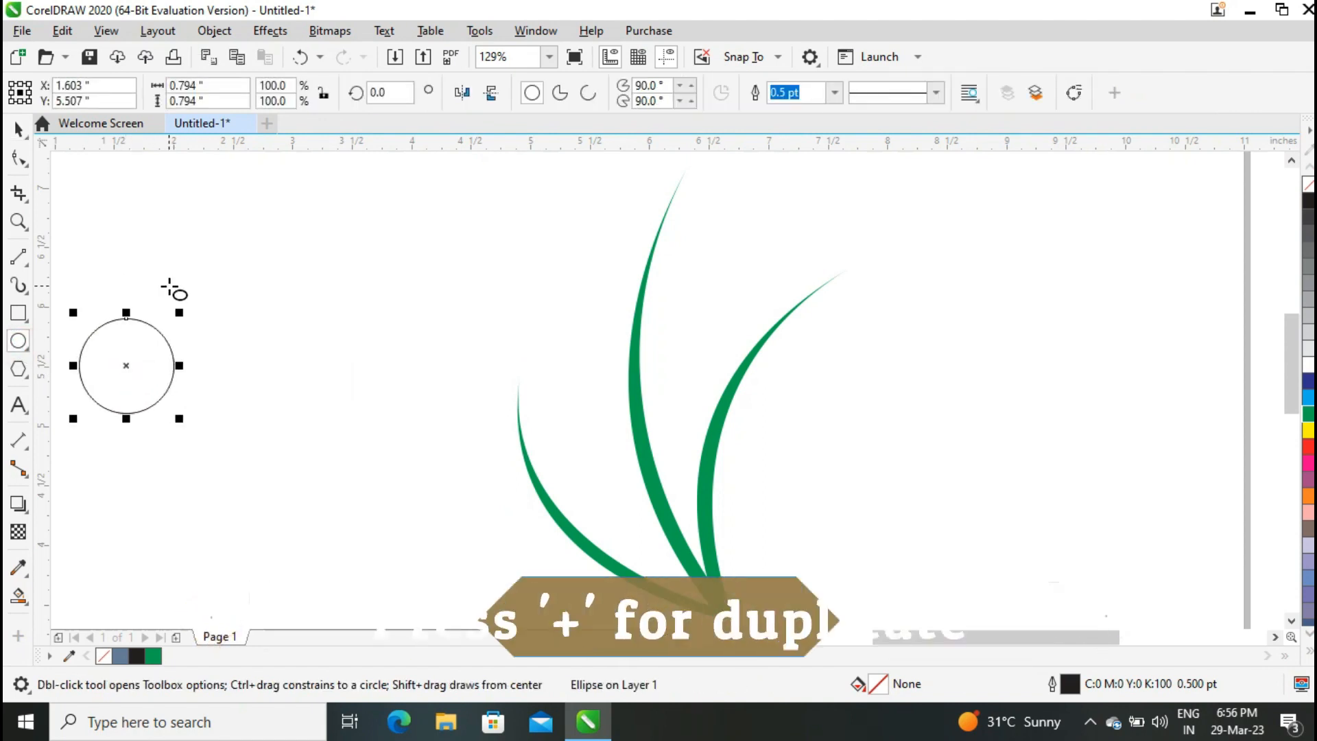
key("space")
left_click(137, 348)
left_click_drag(144, 347, 211, 348)
Smart Fill the overlap of the two circles to make a leaf shape and move it to the right.
left_click(18, 594)
left_click(82, 590)
left_click(159, 366)
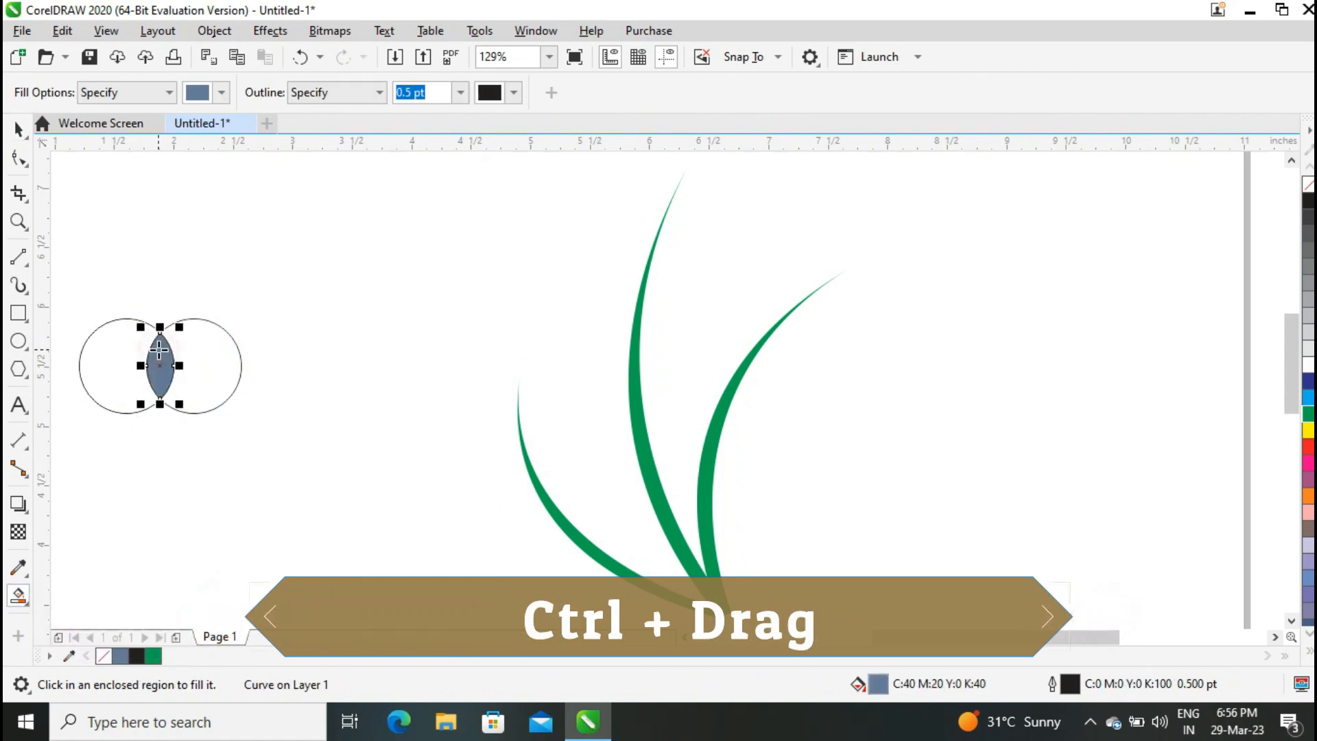
key("space")
left_click_drag(160, 366, 1048, 397)
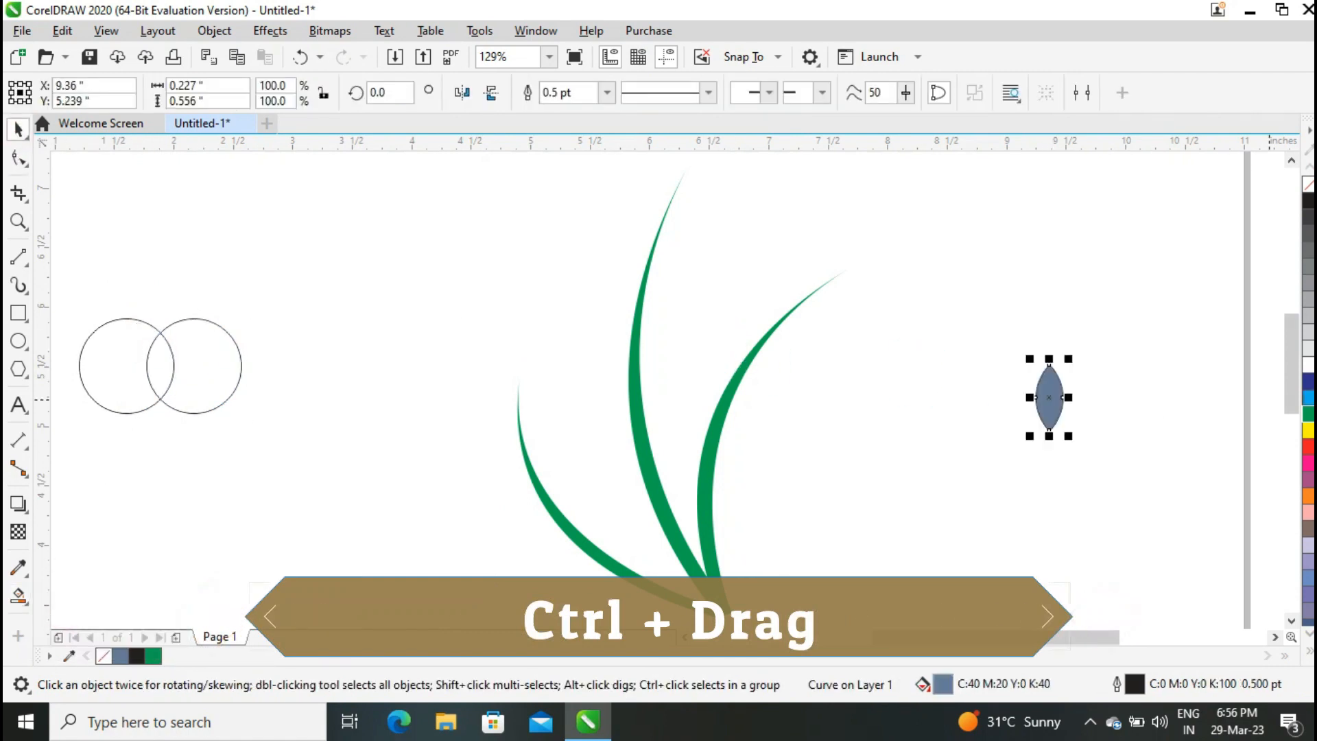
Fill the leaf green and remove its outline.
left_click(1308, 413)
left_click(606, 92)
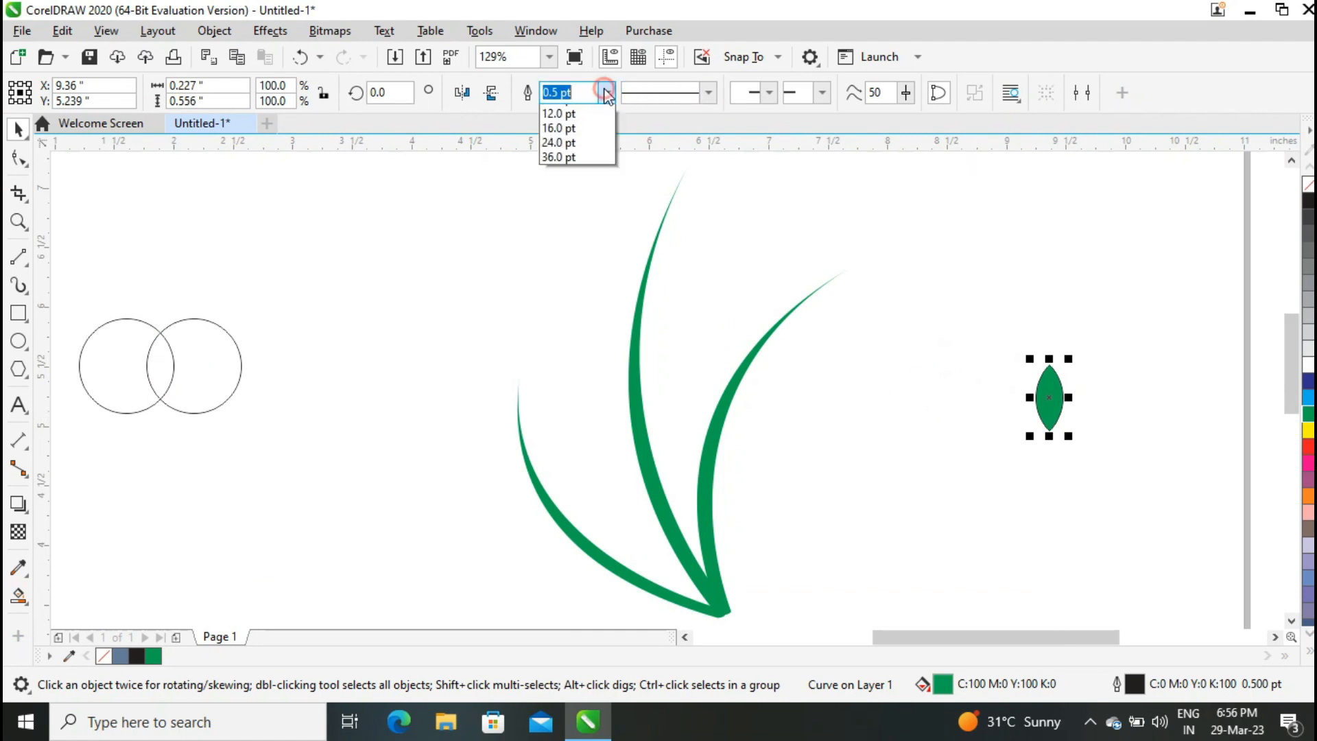
left_click(583, 111)
Duplicate the leaf and place the copy against the middle blade's stem.
key("plus")
left_click_drag(1049, 397, 689, 318)
left_click(632, 254)
left_click(535, 243)
left_click(639, 244)
Reposition the stem leaf and rotate it to about 22 degrees against the blade.
left_click(18, 221)
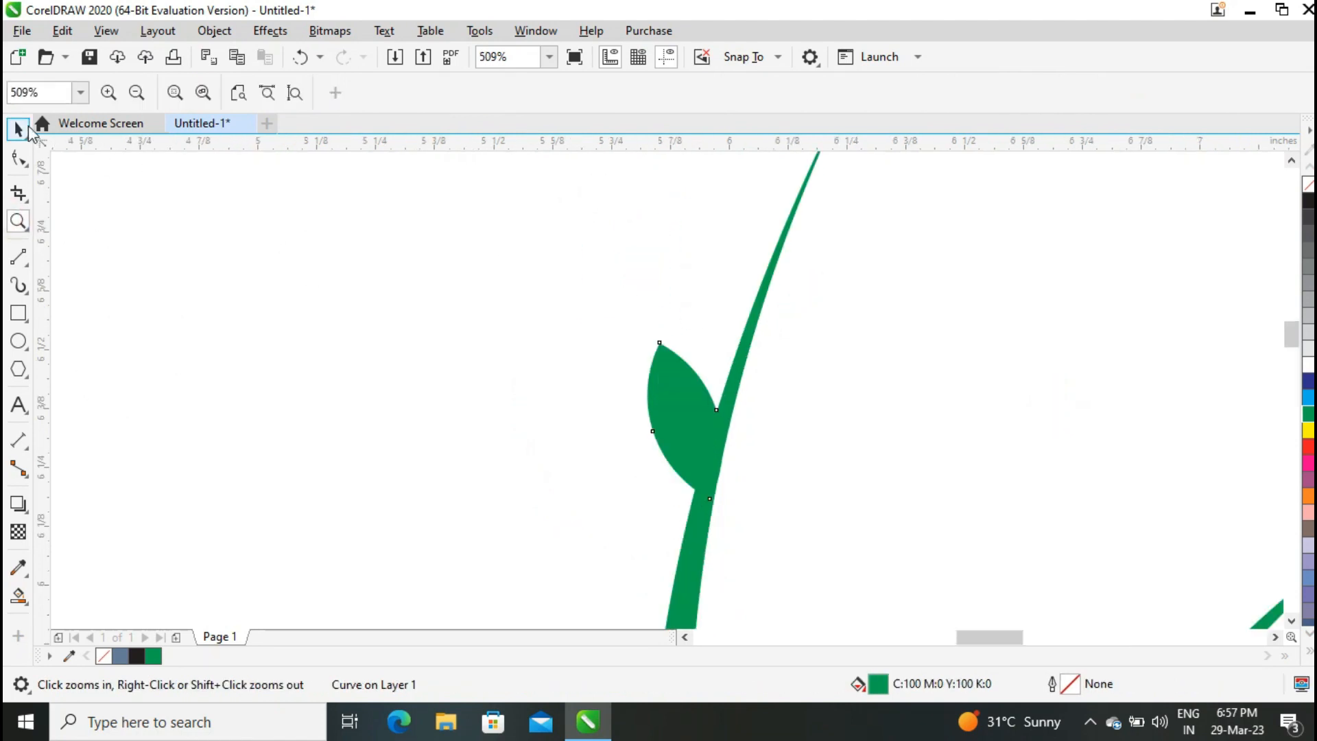
left_click(19, 128)
left_click(694, 414)
mouse_move(693, 415)
left_mouse_down()
mouse_move(672, 407)
mouse_move(671, 419)
left_mouse_up()
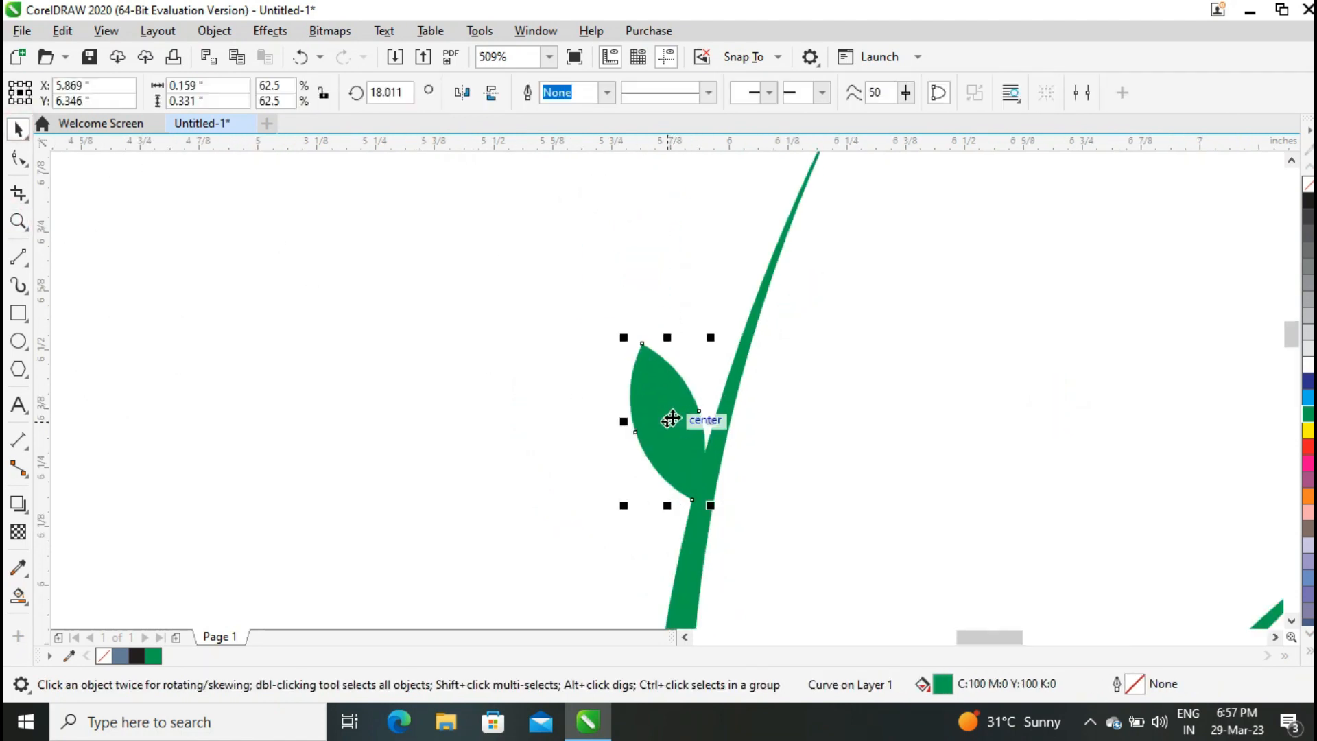
left_click(671, 419)
mouse_move(713, 337)
left_mouse_down()
mouse_move(697, 338)
mouse_move(706, 348)
left_mouse_up()
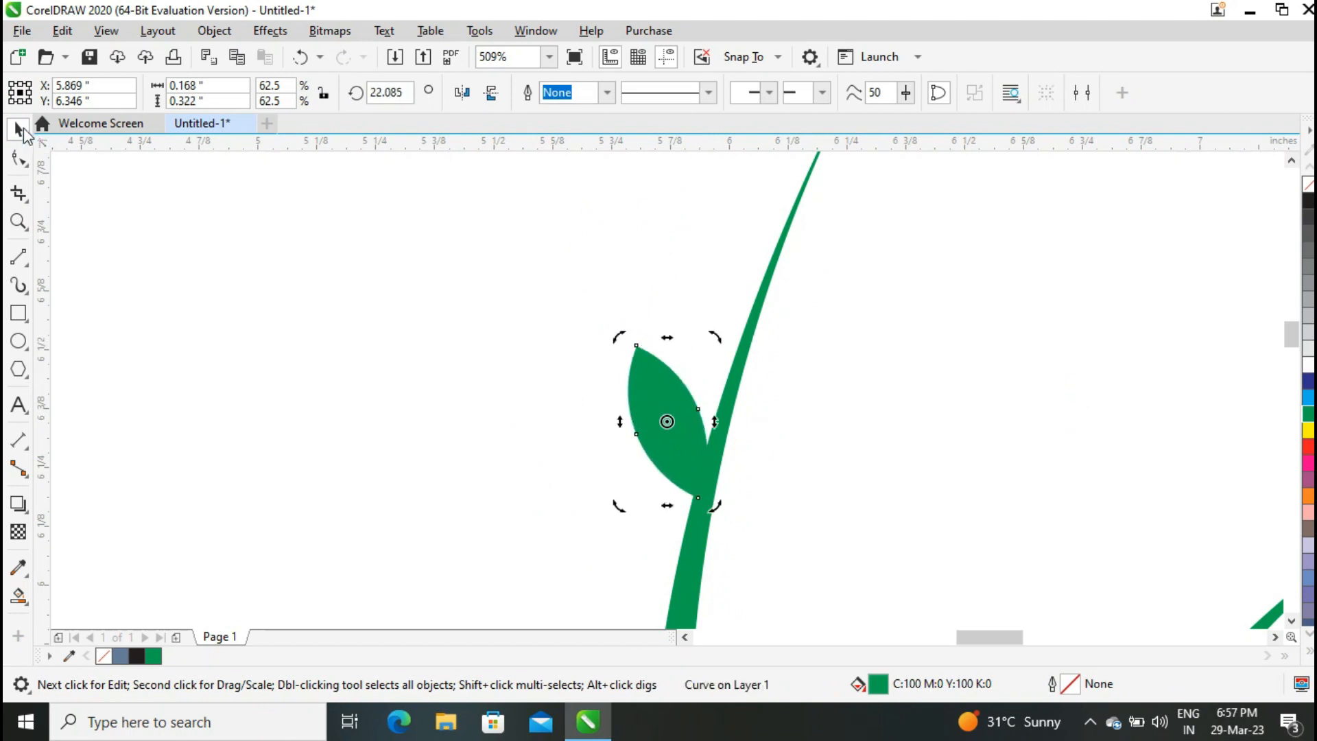
left_click(216, 278)
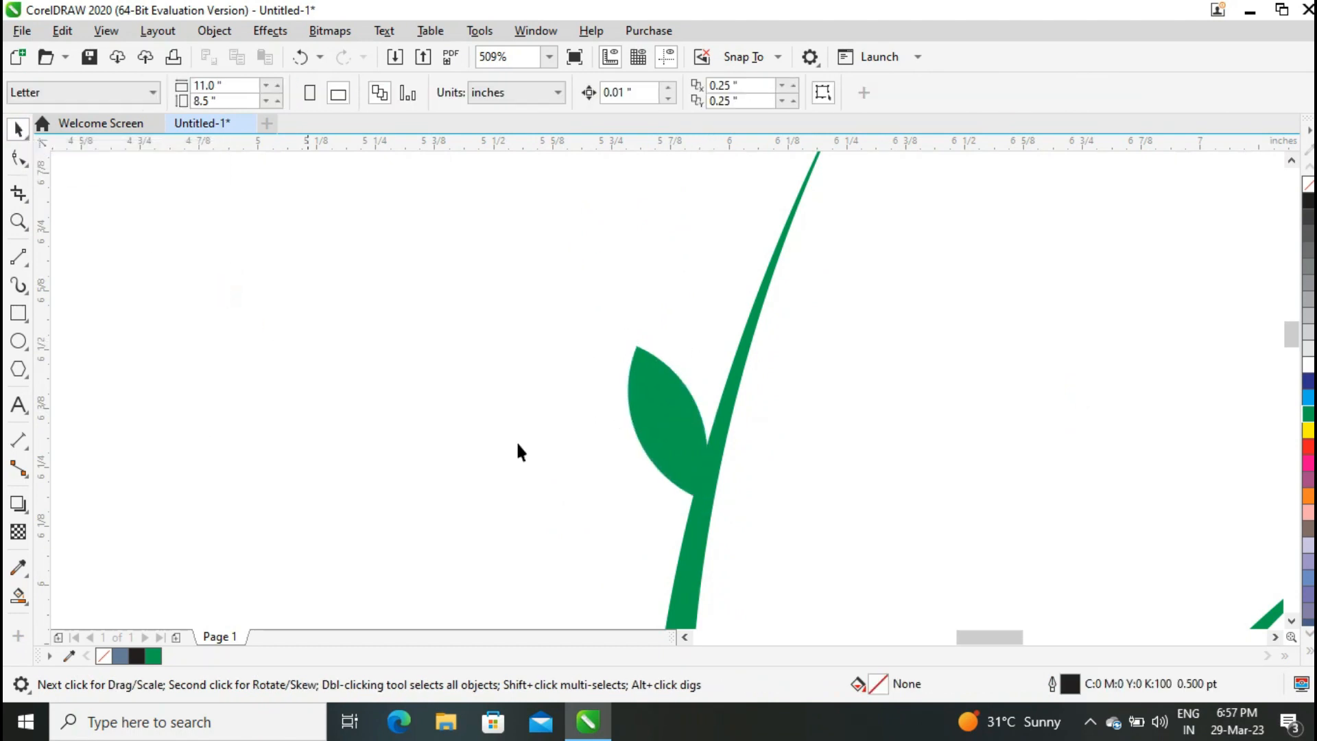
Mirror the stem leaf horizontally and drag a copy further along the middle blade.
left_click(657, 399)
left_click(469, 96)
left_click_drag(666, 422, 727, 536)
left_click_drag(1290, 336, 1291, 360)
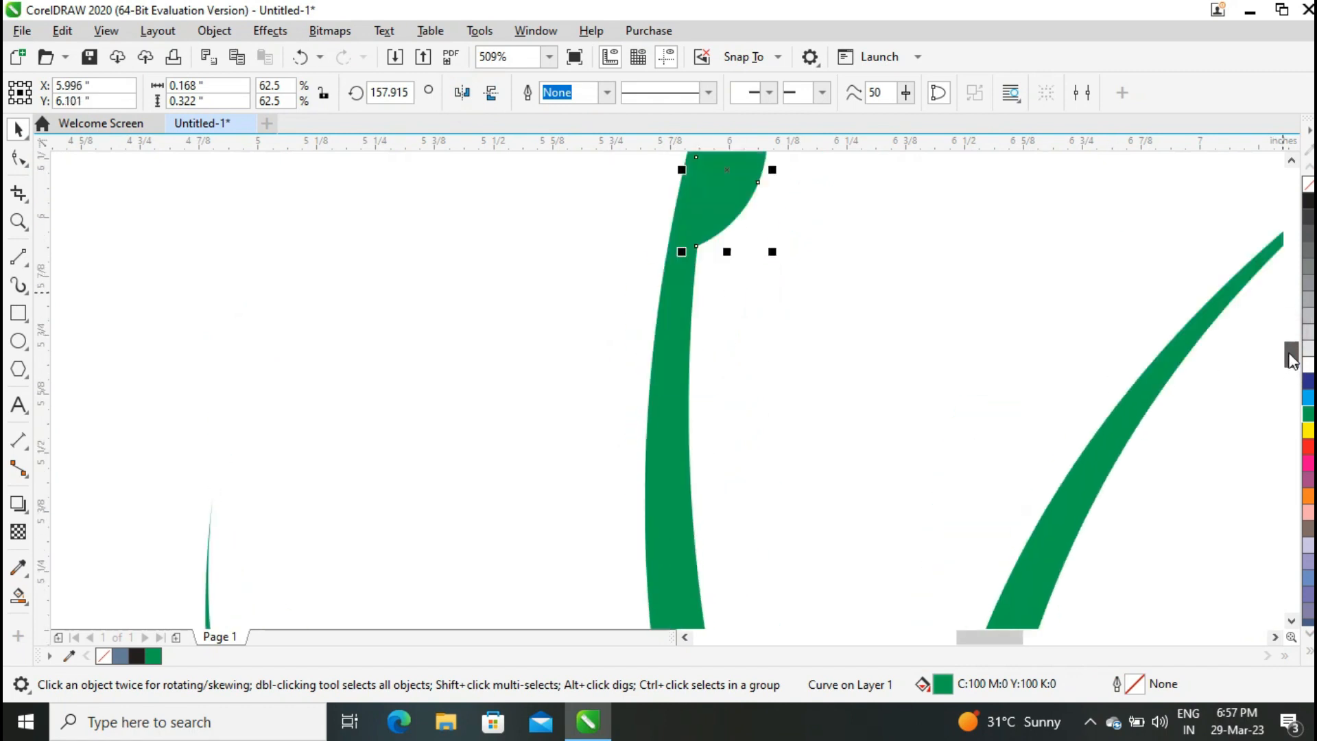
Position the mirrored leaf against the stem and rotate it to about 148 degrees.
left_click_drag(742, 175, 740, 265)
left_click(739, 265)
left_click(779, 166)
left_click(752, 243)
left_click(752, 243)
left_click_drag(770, 177, 789, 179)
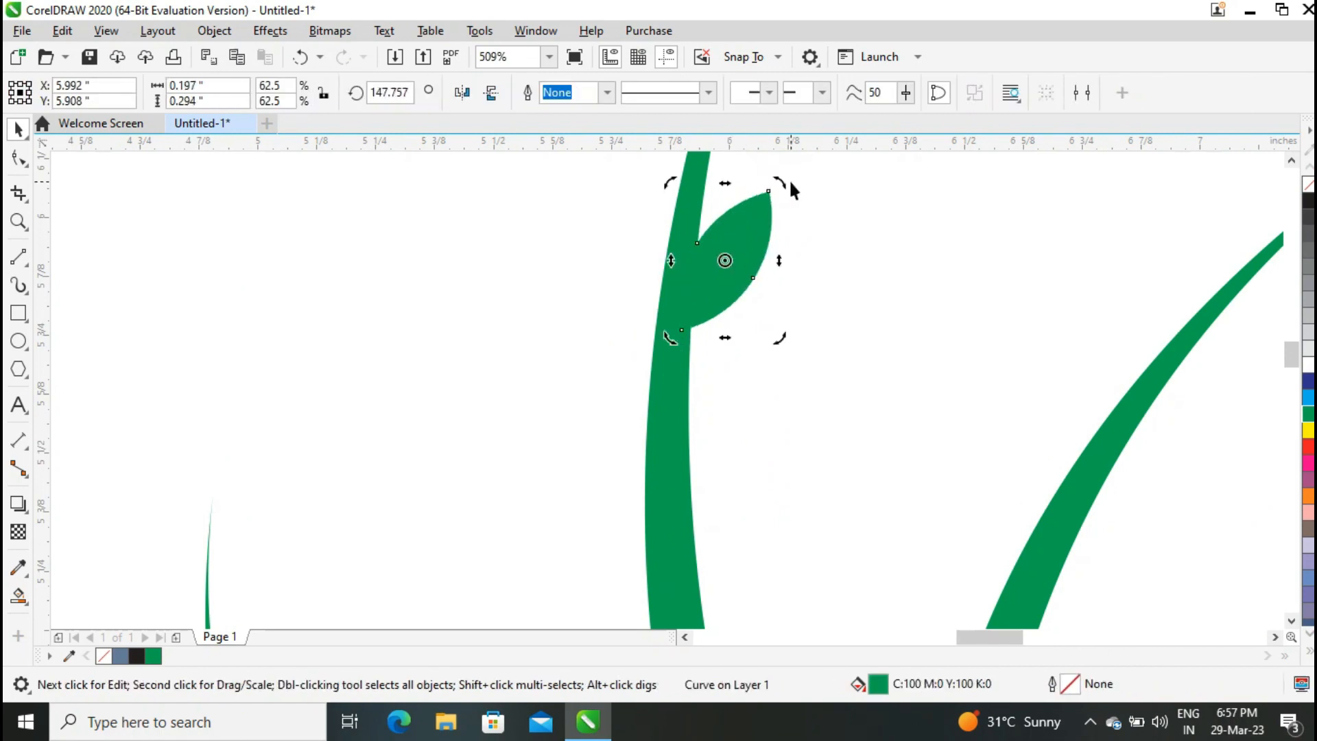
Drag a copy of a leaf onto the short left blade.
left_click(549, 57)
left_click(499, 73)
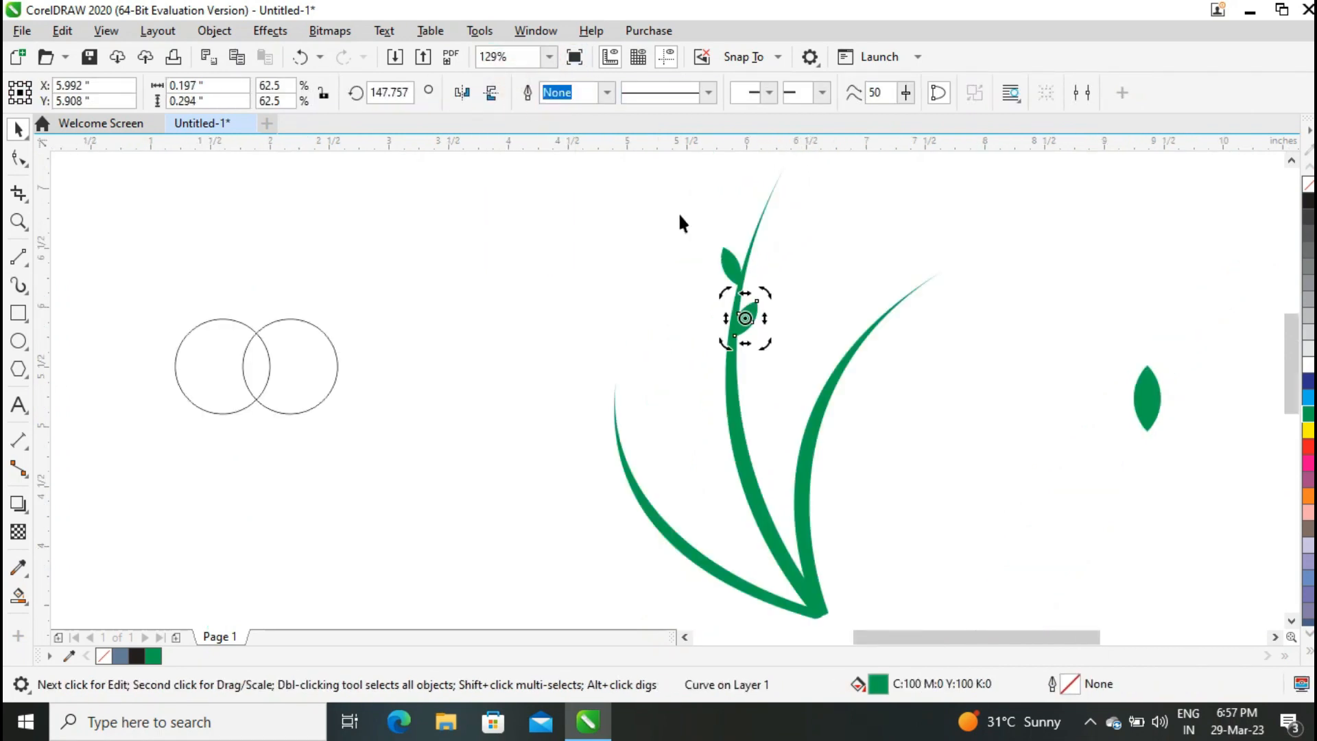
left_click(941, 234)
left_click(750, 315)
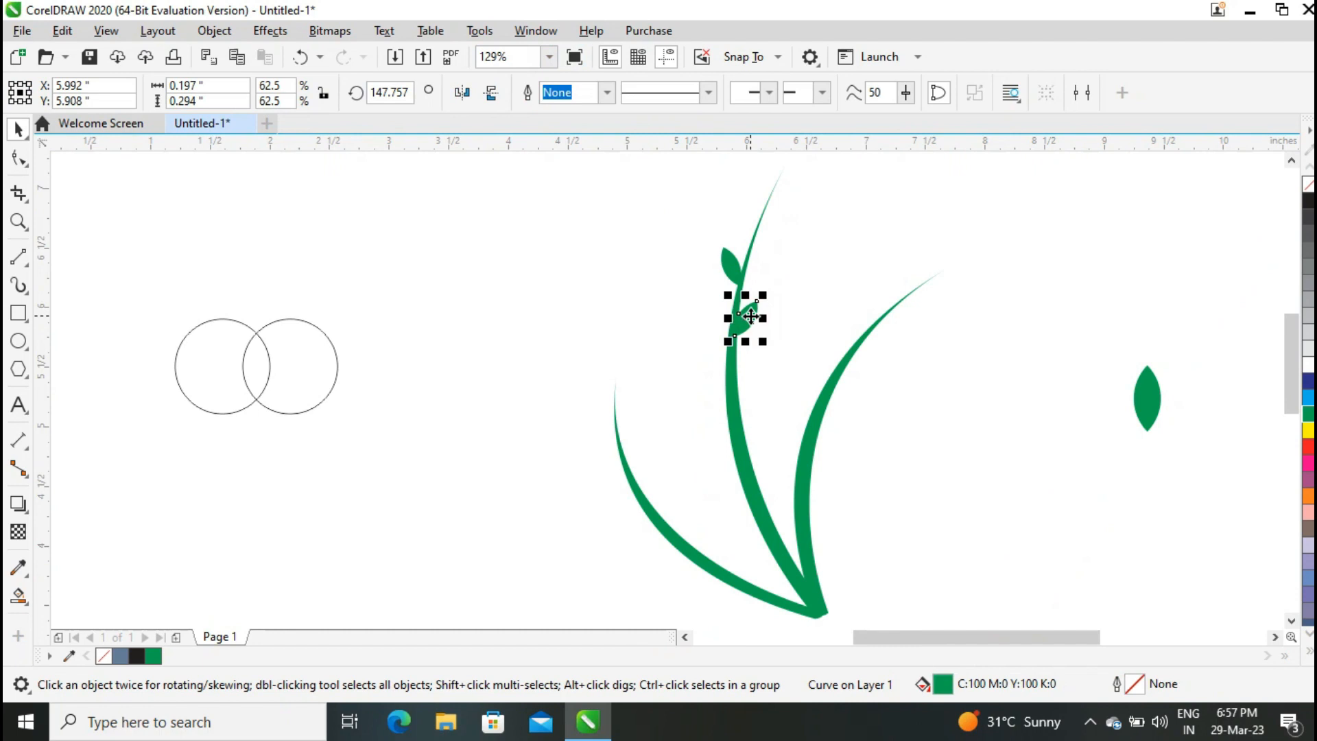
left_click_drag(753, 325, 648, 474)
left_click(650, 468)
left_click(695, 431)
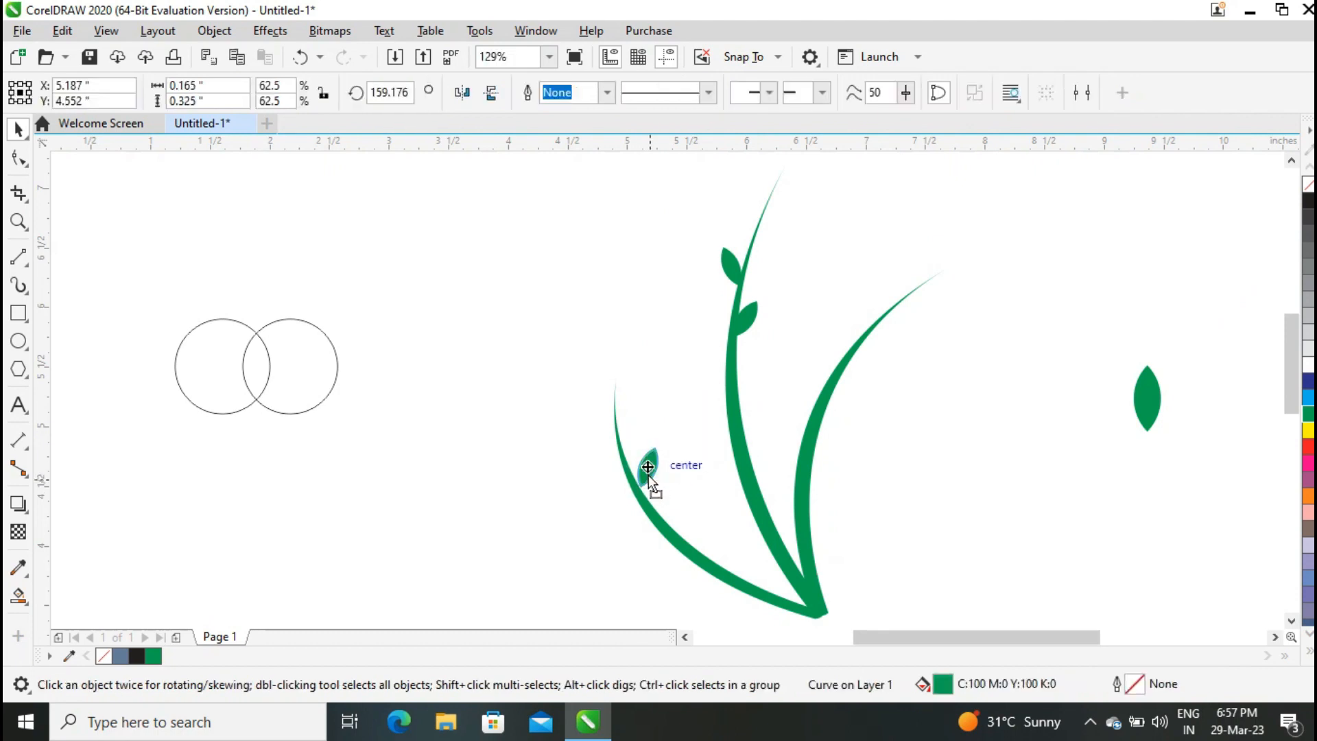
Place another leaf copy lower on the left blade near the base.
left_click(648, 472)
left_click_drag(657, 475, 731, 564)
right_click(740, 549)
left_click(732, 551)
key("Escape")
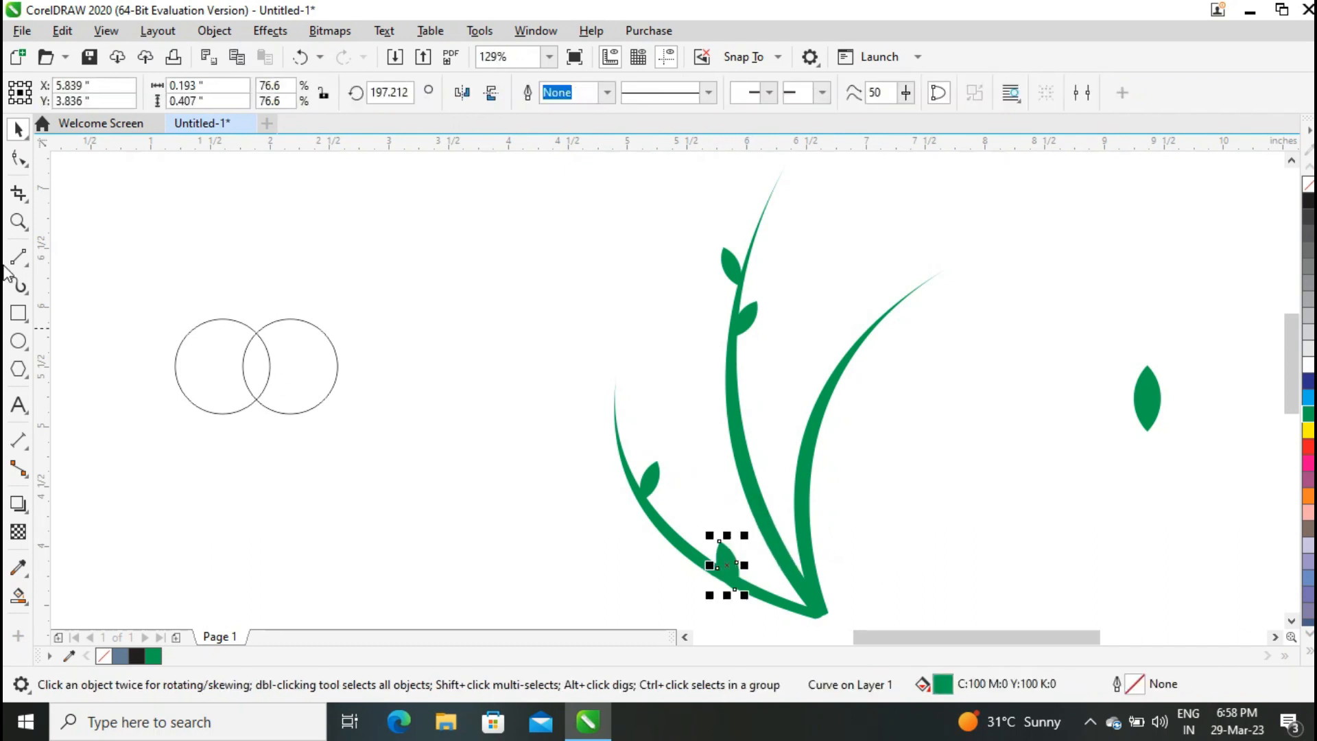
Nudge the lower leaf into place against the left blade.
left_click(18, 221)
left_click_drag(632, 515, 781, 598)
left_click(19, 129)
left_click_drag(791, 390, 773, 318)
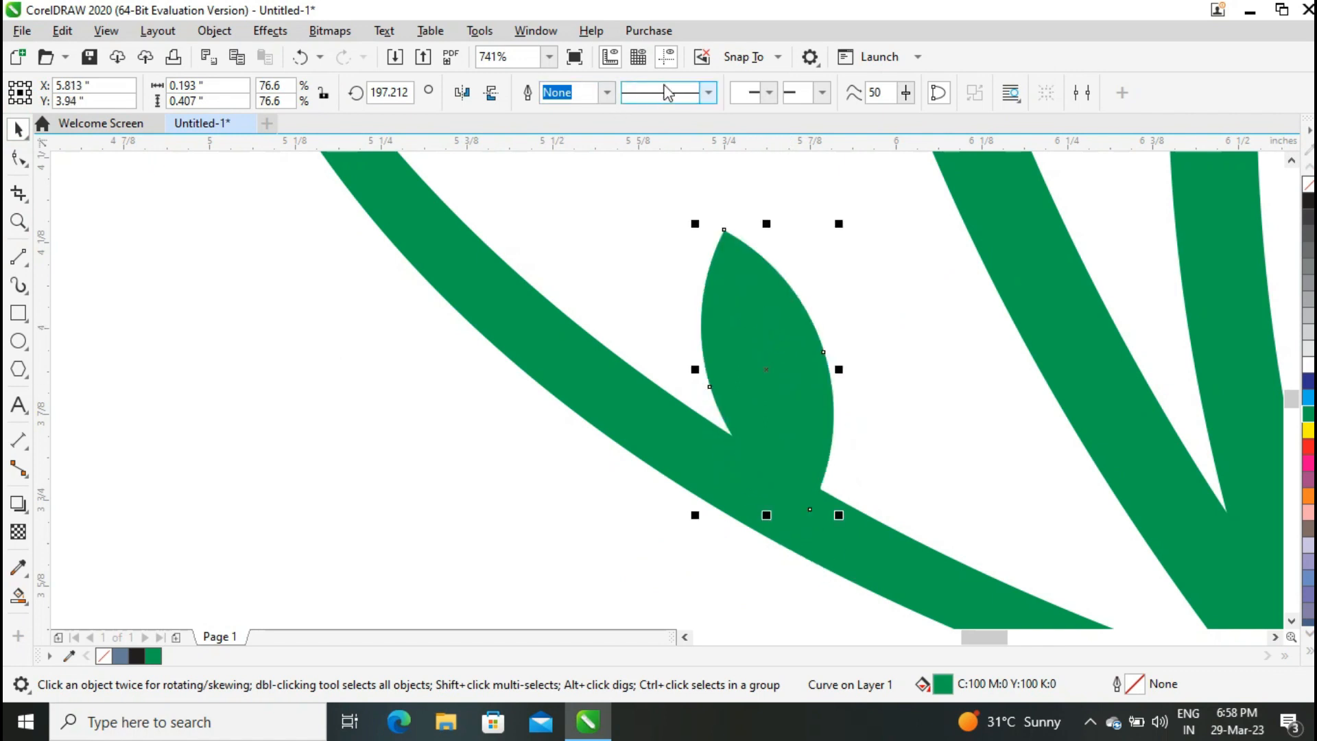
Place another leaf copy further down the middle blade's stem.
left_click(550, 56)
left_click(516, 85)
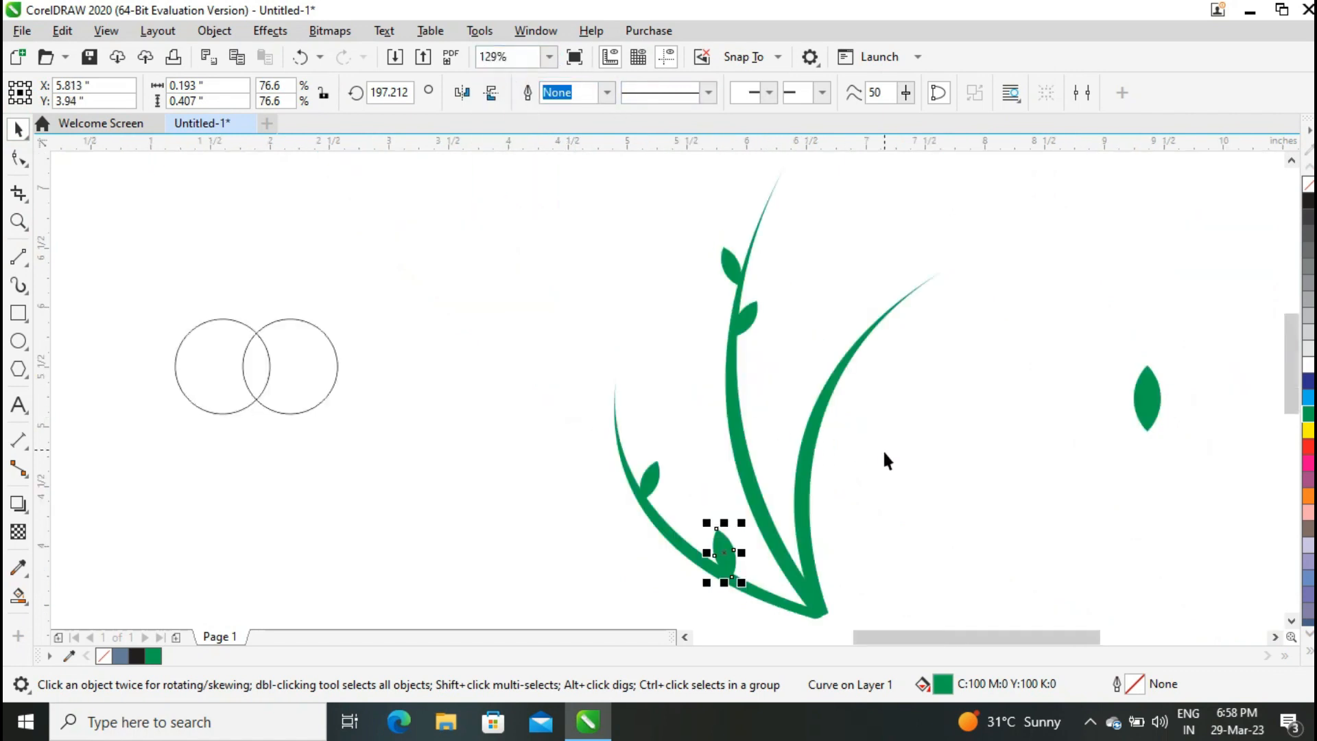
left_click(751, 319)
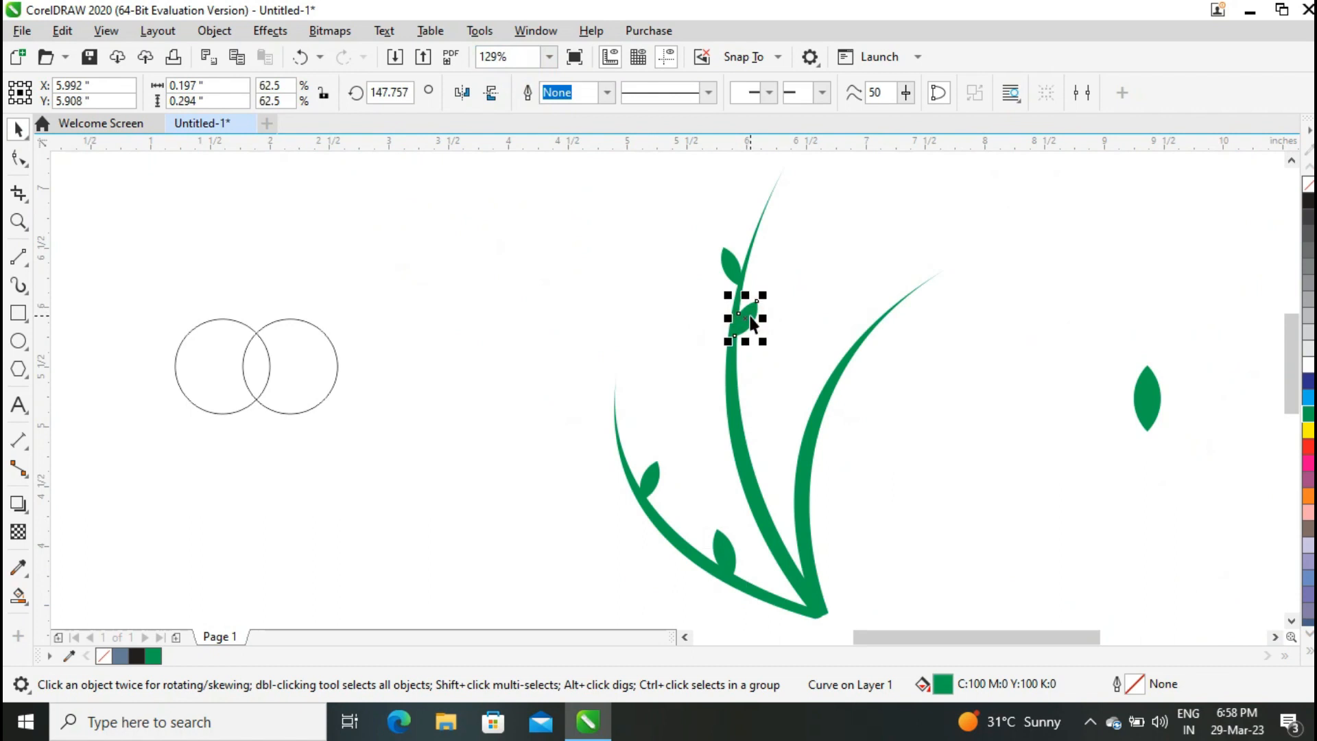
left_click_drag(747, 318, 758, 359)
left_click_drag(755, 427, 754, 428)
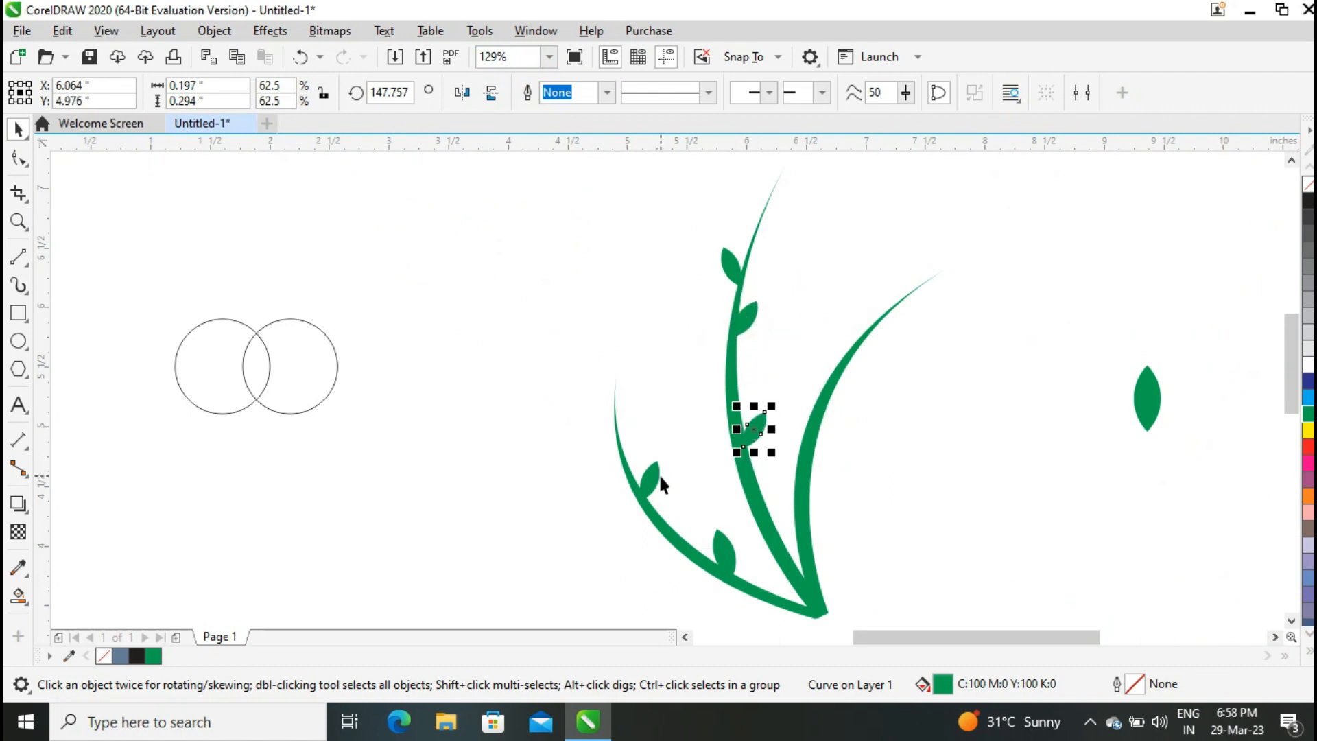
Nudge the middle stem's leaf into place and add two leaf copies along the right blade.
left_click_drag(773, 406, 781, 397)
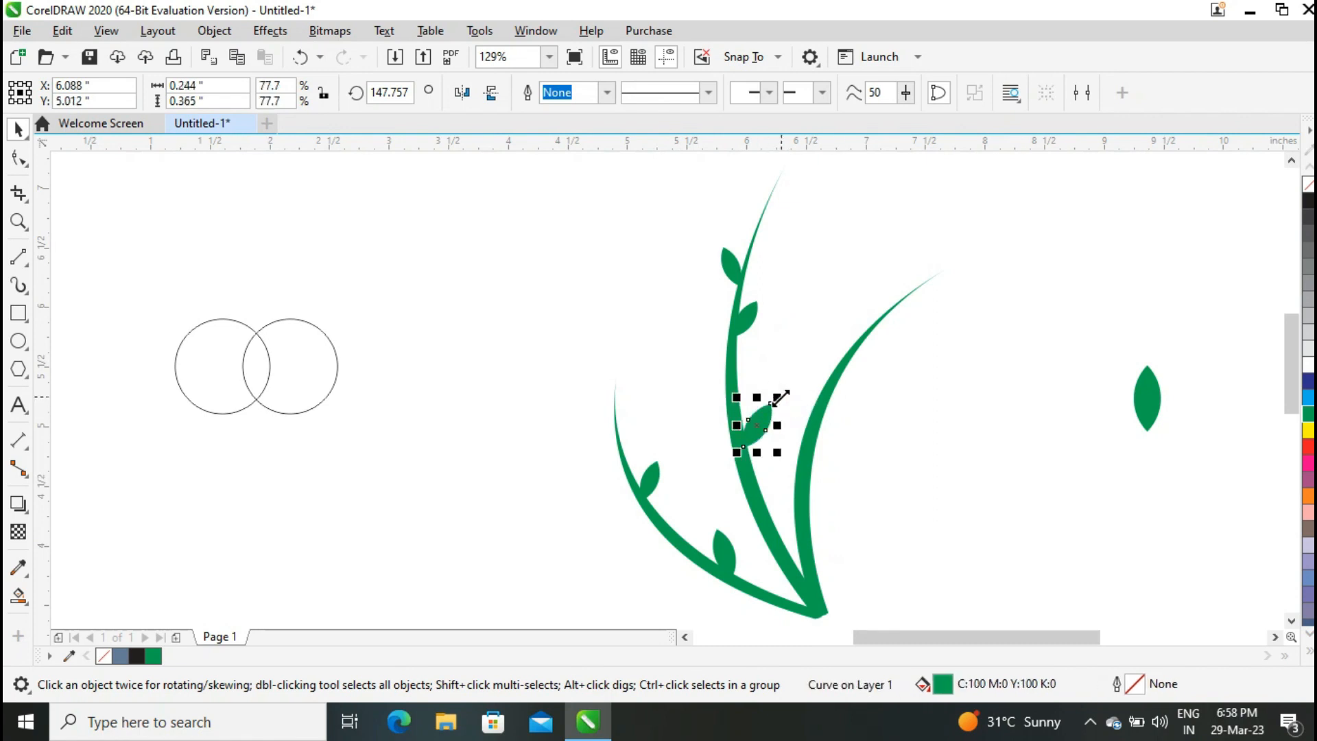
left_click(655, 483)
left_click_drag(655, 480, 859, 450)
left_click(857, 365)
left_click(898, 353)
left_click(859, 371)
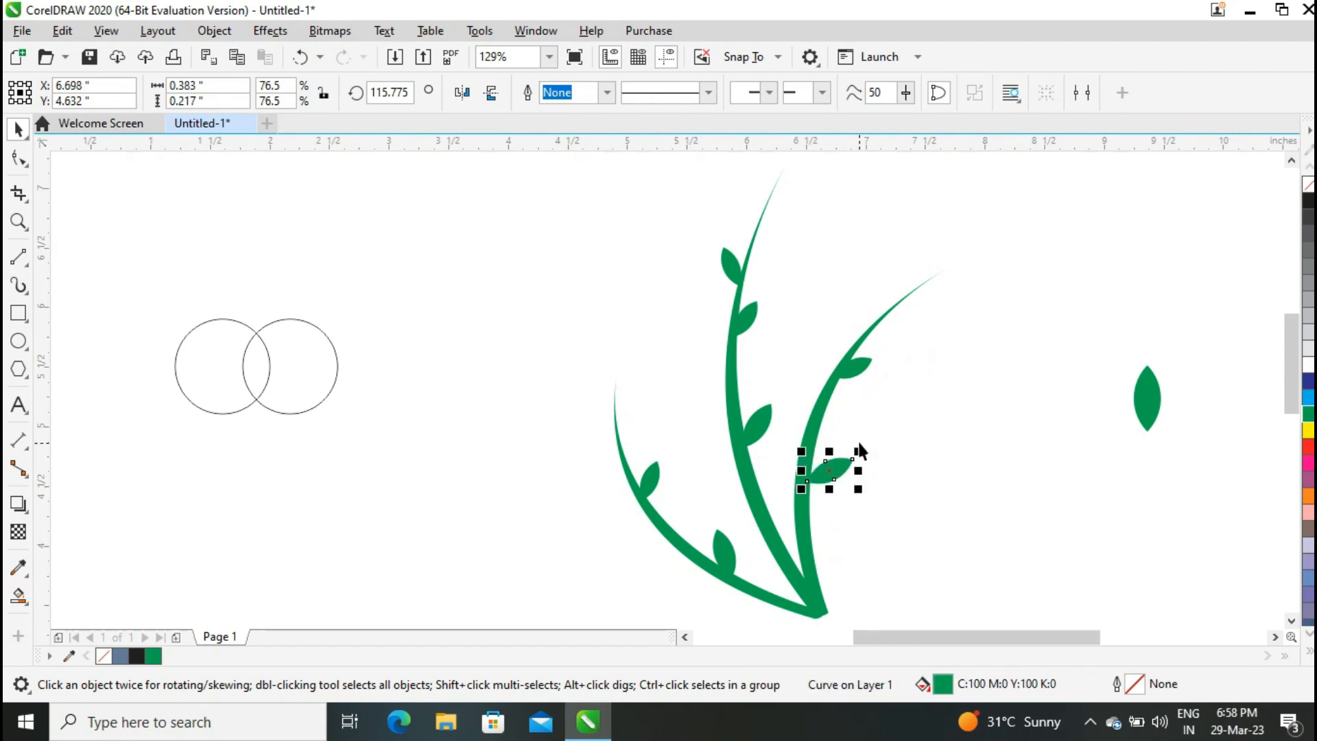
Drag a copy of the upper middle-stem leaf down to the lower end of the left blade.
left_click(732, 273)
left_click_drag(732, 273, 616, 533)
left_click(645, 534)
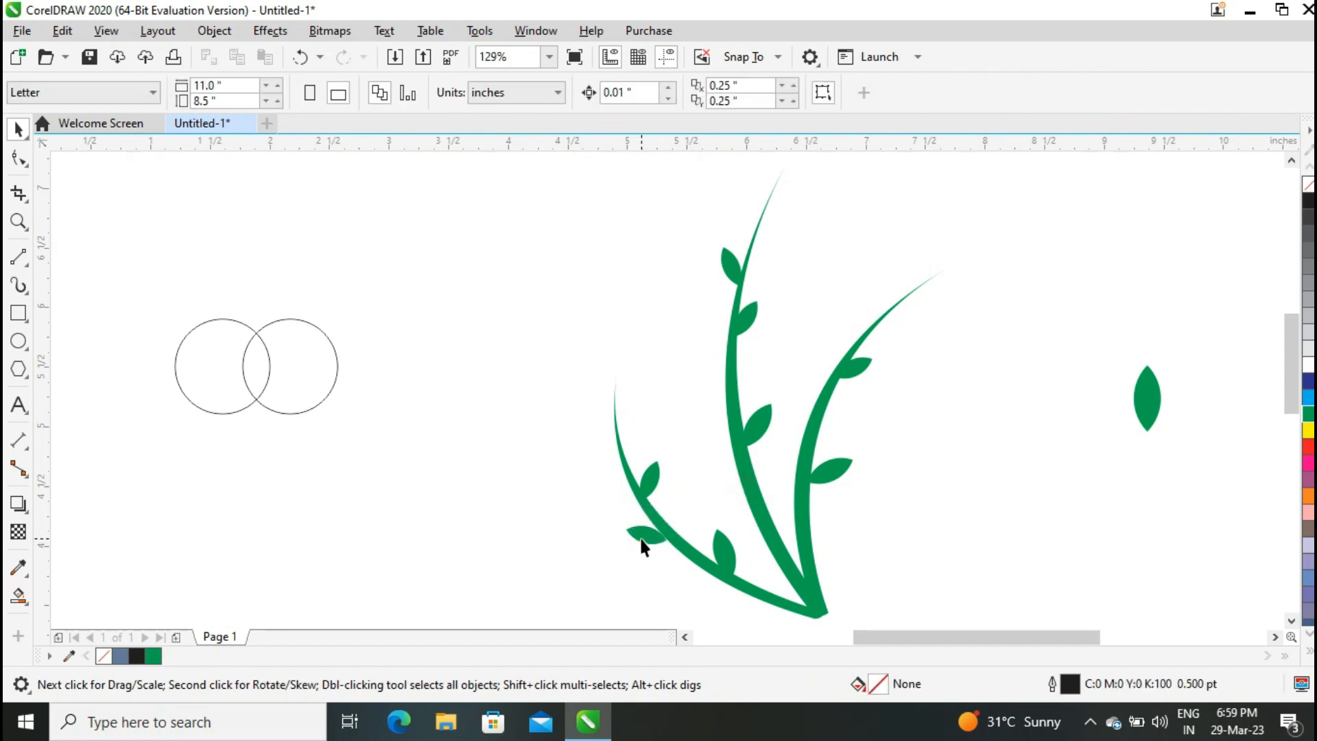
Add more leaf copies along the lower and middle parts of the middle and right stems.
left_click(647, 537)
left_click_drag(625, 532, 705, 433)
left_click_drag(724, 521, 773, 376)
left_click(790, 405)
left_click(904, 335)
left_click(788, 404)
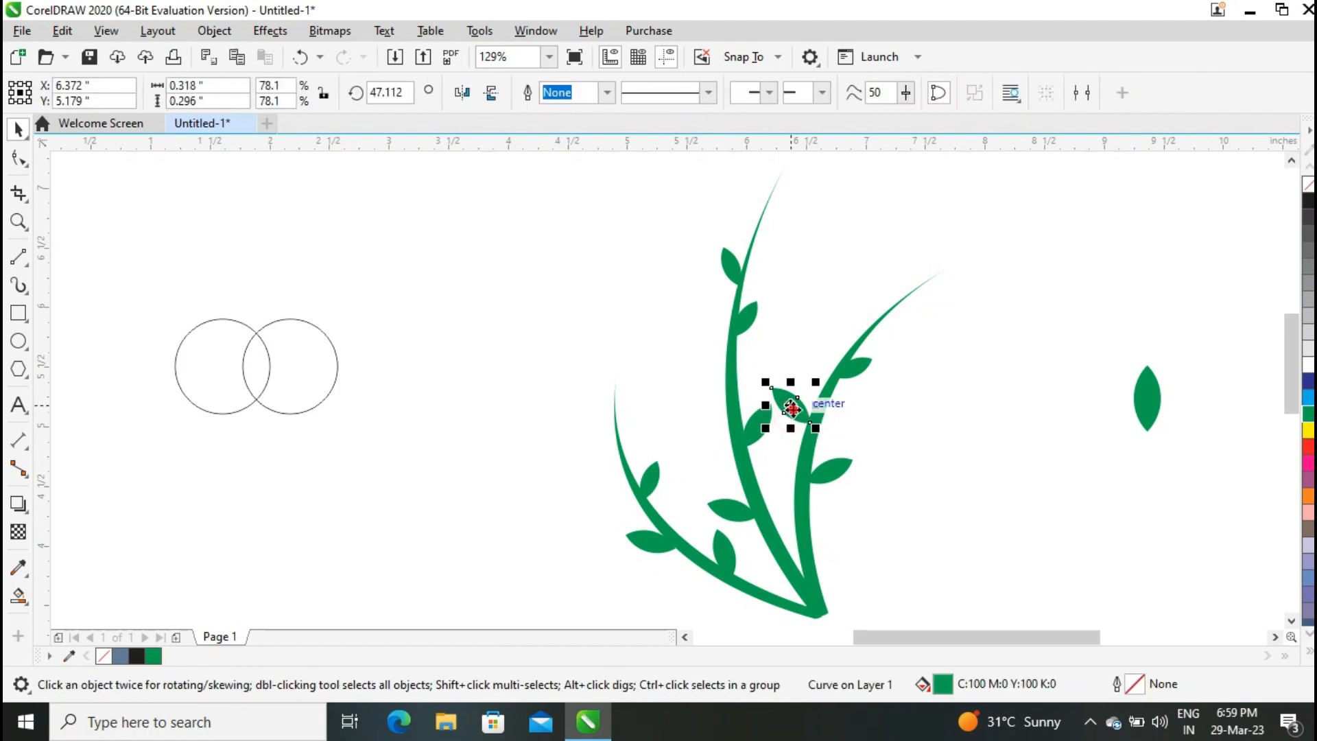
left_click(857, 321)
Draw rectangles over the three blade tips and use them to trim the tips.
left_click(18, 313)
mouse_move(565, 364)
left_mouse_down()
mouse_move(650, 412)
mouse_move(764, 167)
mouse_move(758, 219)
mouse_move(952, 298)
mouse_move(930, 300)
left_mouse_up()
key("space")
key("plus")
key("plus")
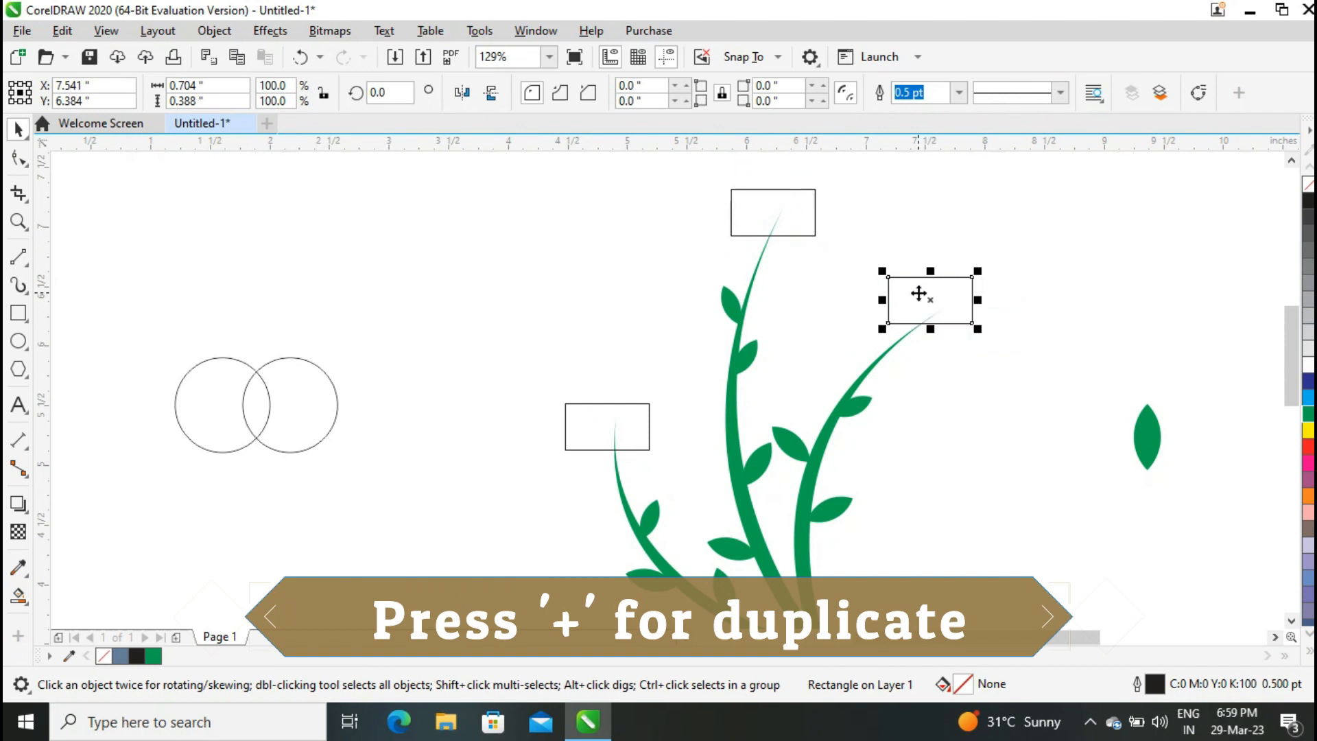
left_click(832, 420, "shift")
left_click(705, 99)
left_click(740, 190)
left_click(750, 285, "shift")
left_click(706, 94)
left_click(584, 423)
left_click(592, 451)
left_click(617, 481, "shift")
left_click(708, 94)
Select the two overlapping circles and align them to each other's centers.
left_click(462, 296)
left_click_drag(889, 637, 838, 637)
left_click(388, 334)
left_click_drag(483, 371, 641, 478)
key("ctrl+shift+a")
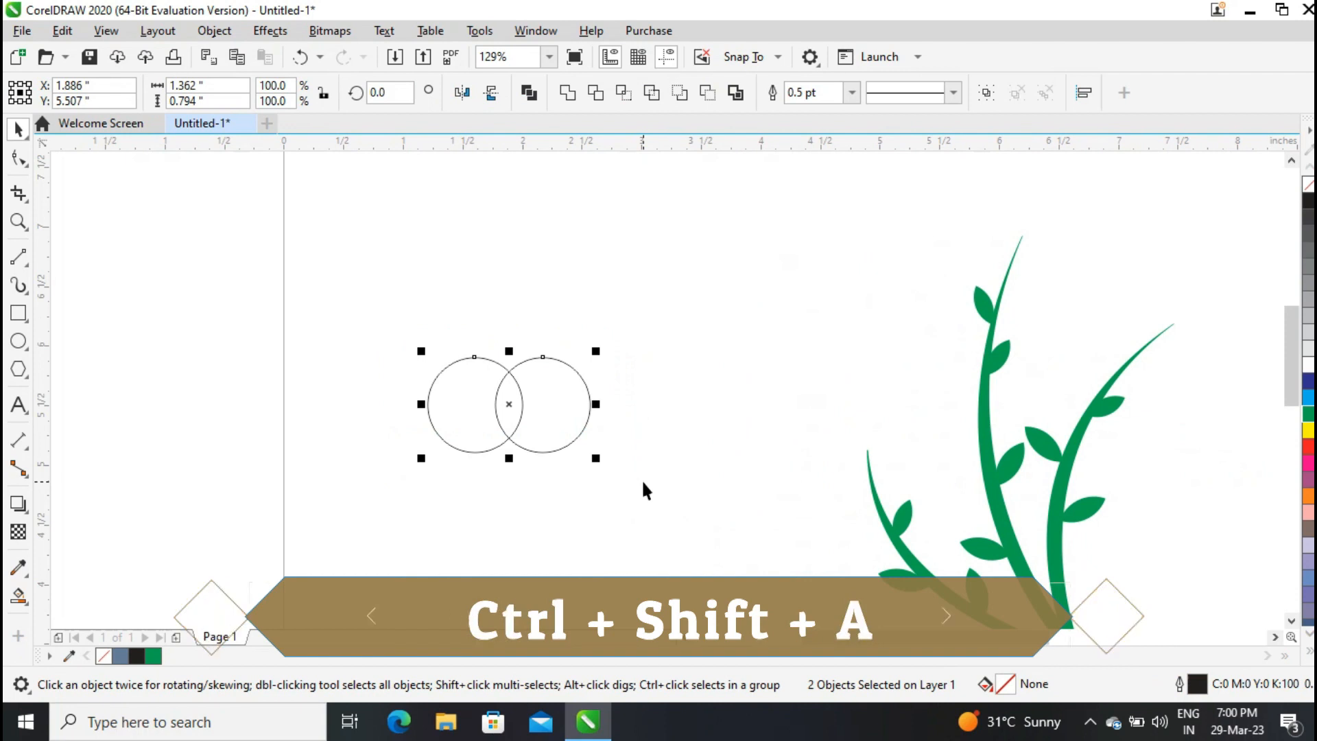
left_click(1038, 179)
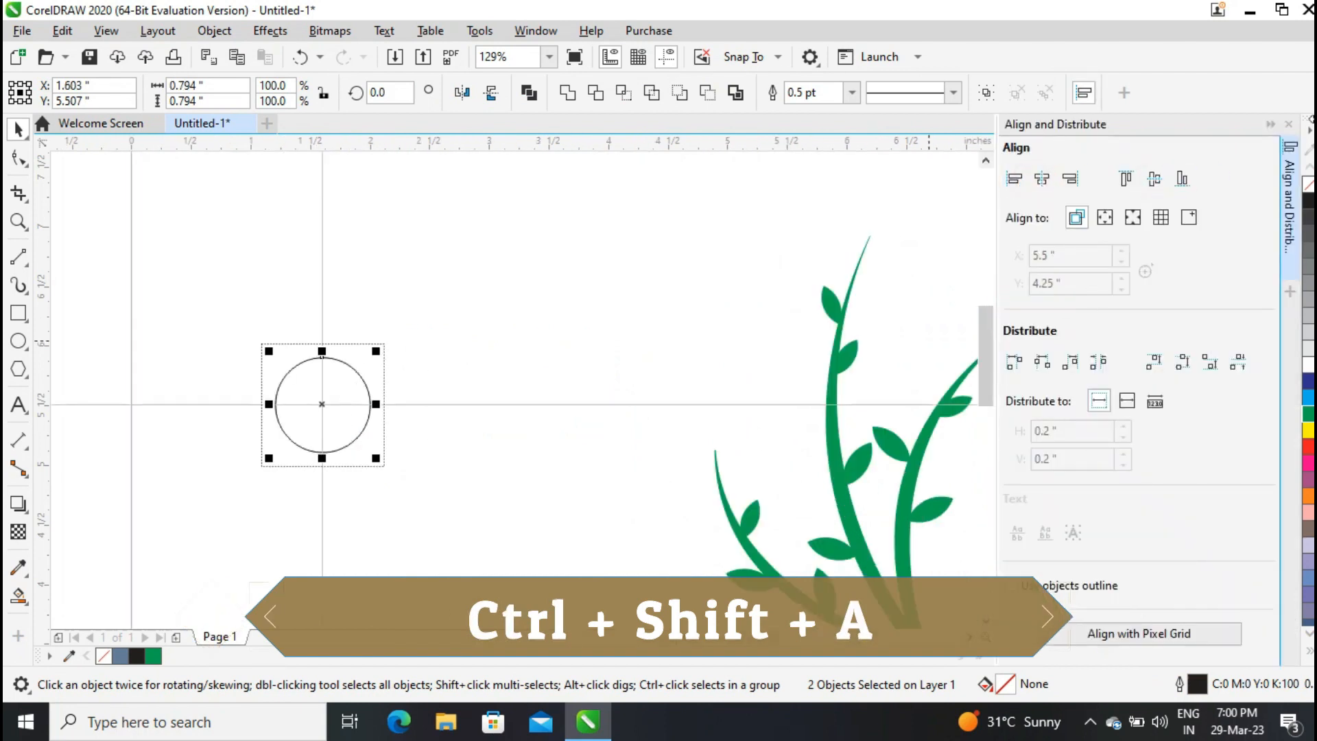
left_click(1289, 127)
left_click(734, 358)
Move one circle straight up and stretch it upward into a tall ellipse.
left_click(482, 385)
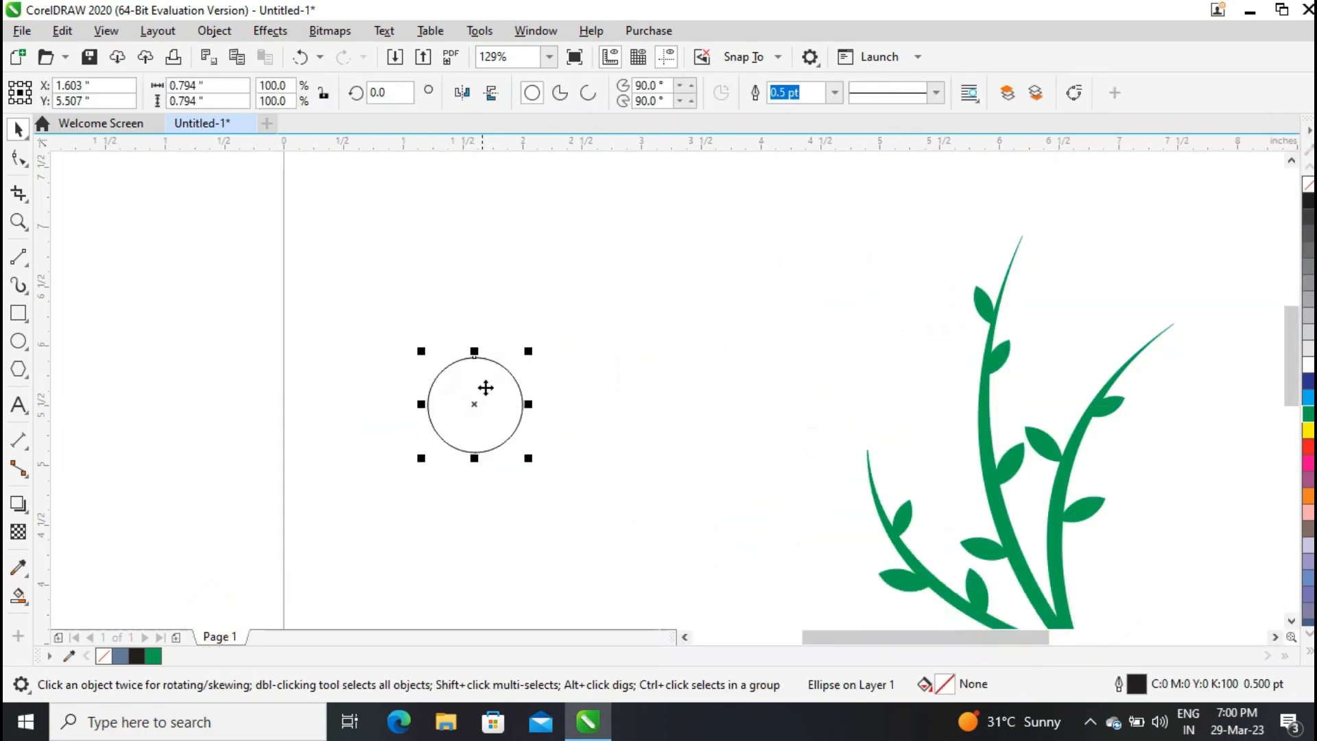
left_click_drag(487, 396, 494, 297)
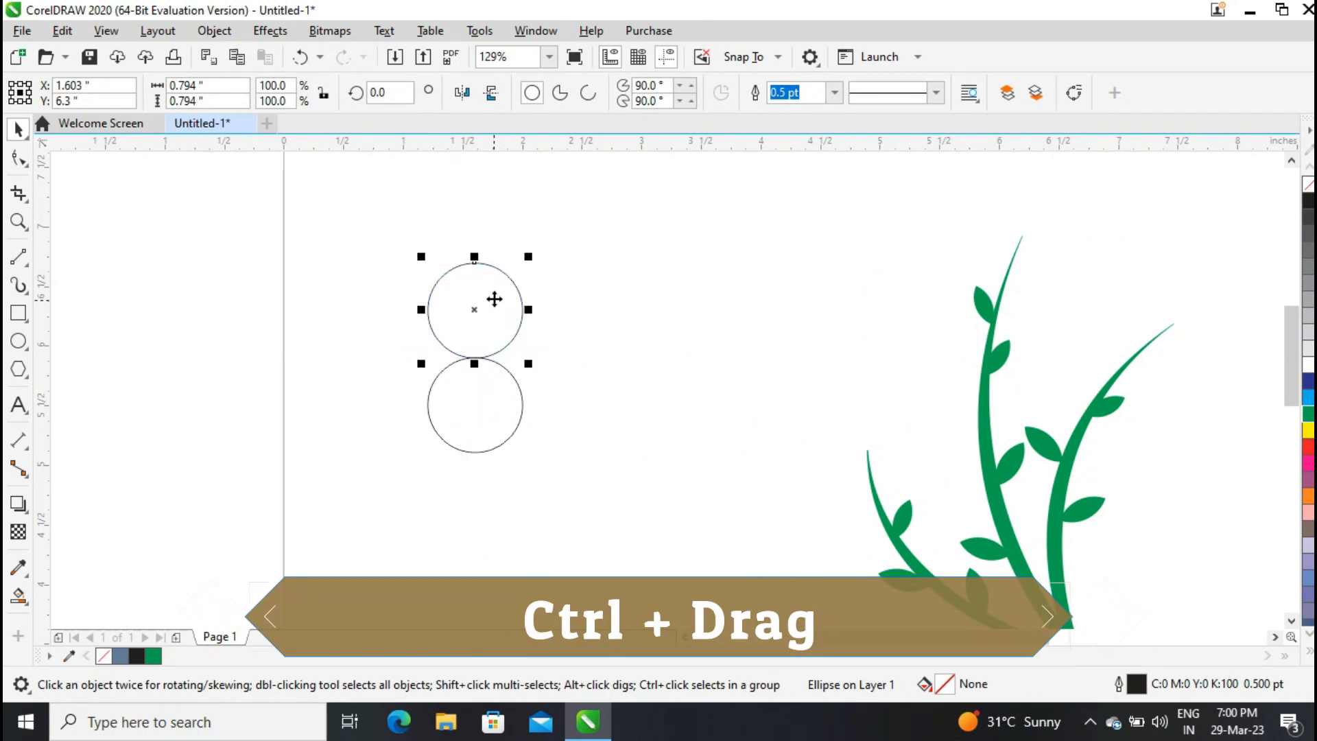
scroll(503, 293, "up", 5)
left_click(472, 446)
left_click_drag(476, 323, 474, 293)
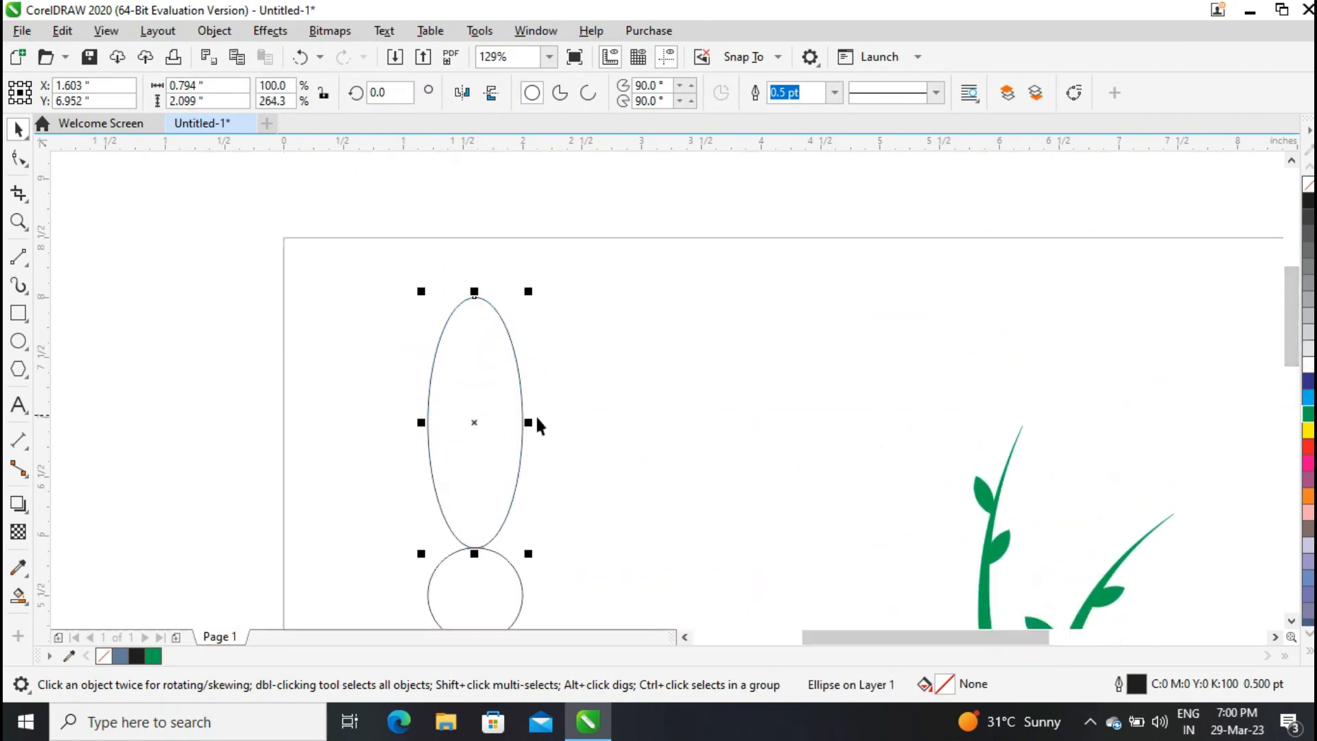
Give the bottom circle a radial fountain fill from orange to yellow.
left_click(480, 605)
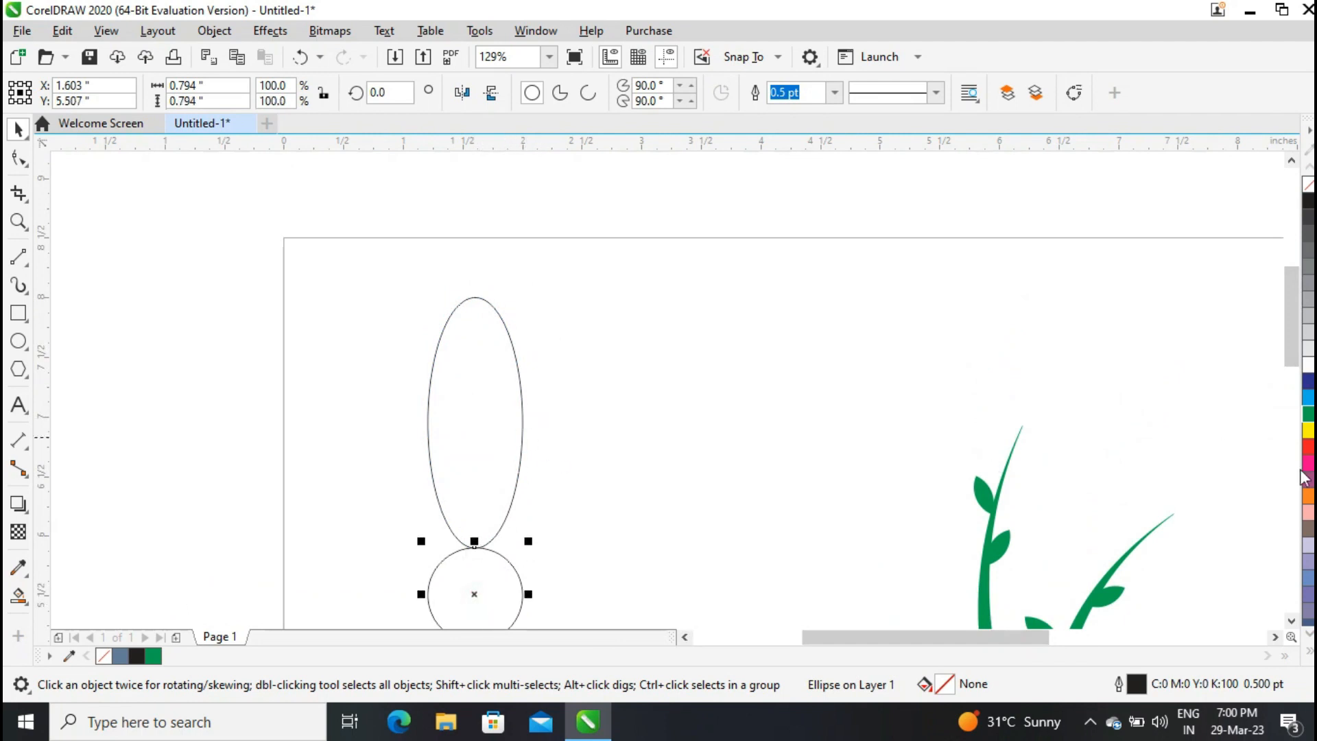
left_click(1307, 498)
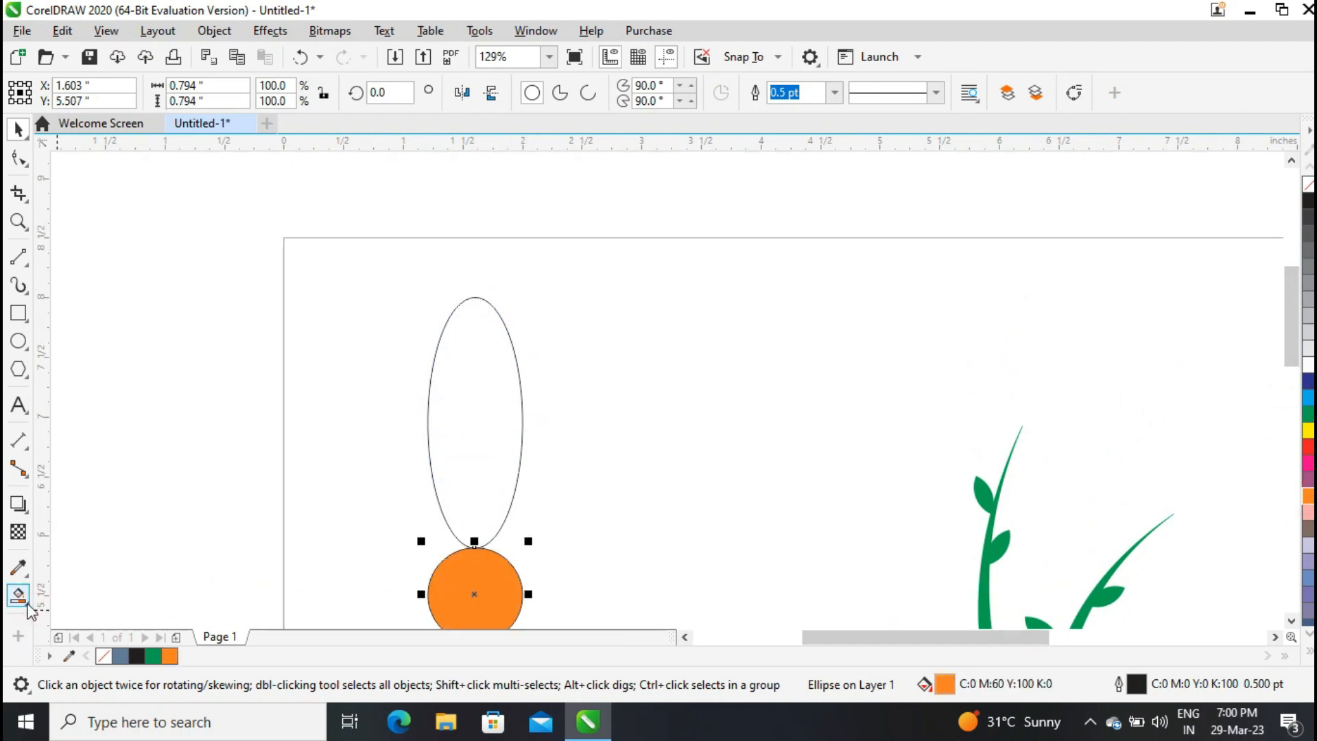
left_click(27, 603)
left_click(51, 94)
left_click(74, 96)
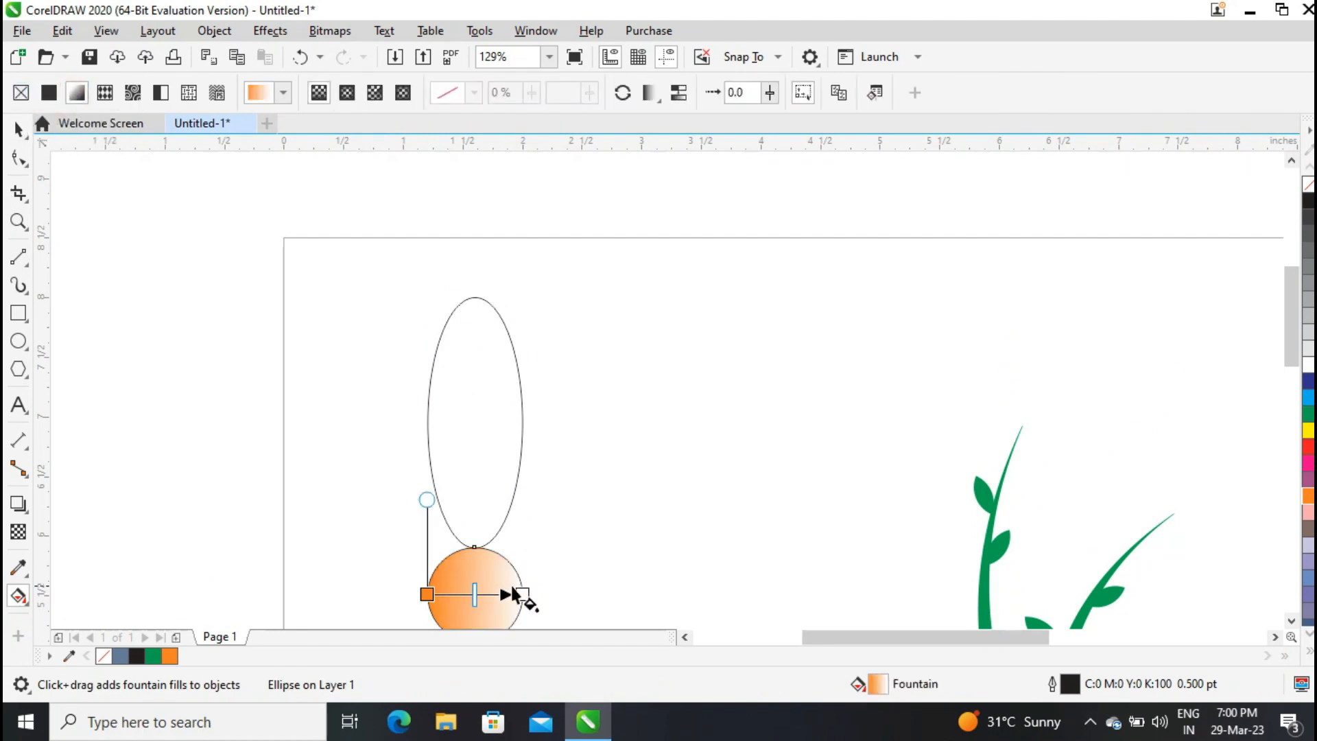
left_click(521, 594)
left_click(1308, 431)
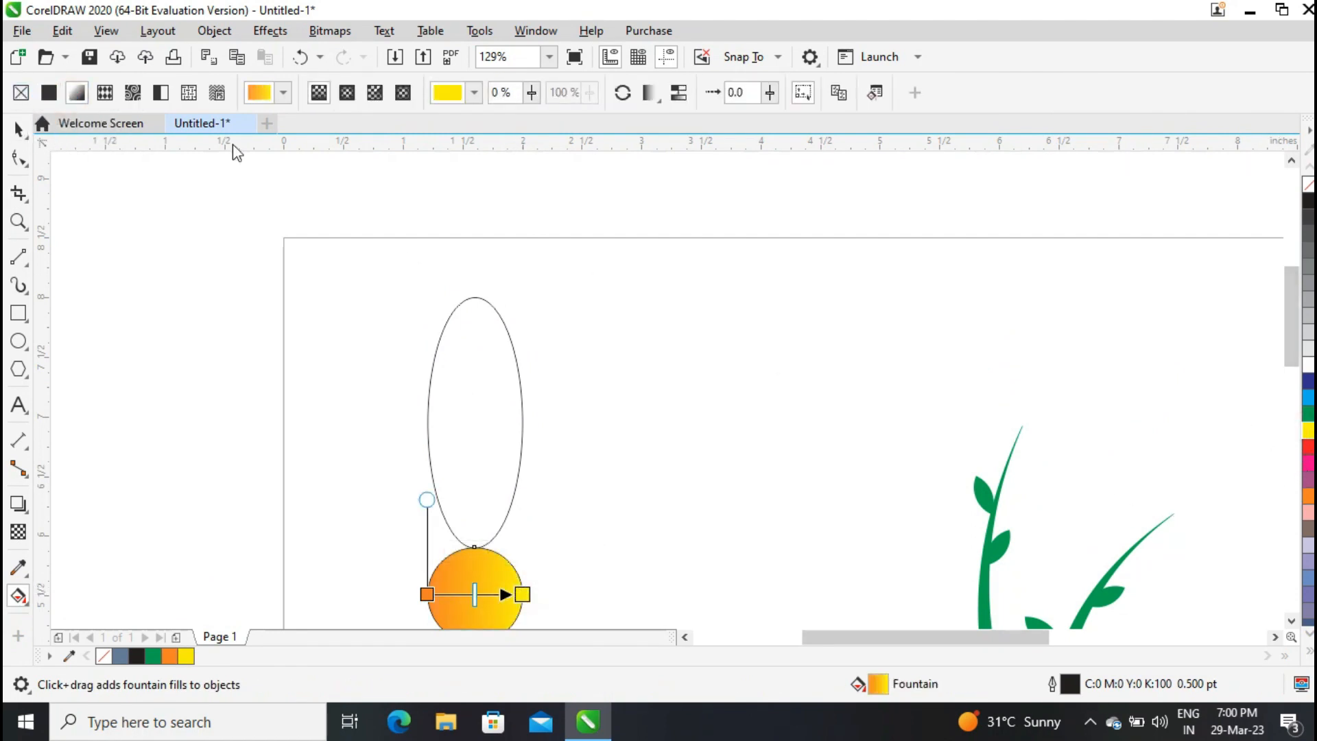
left_click(345, 97)
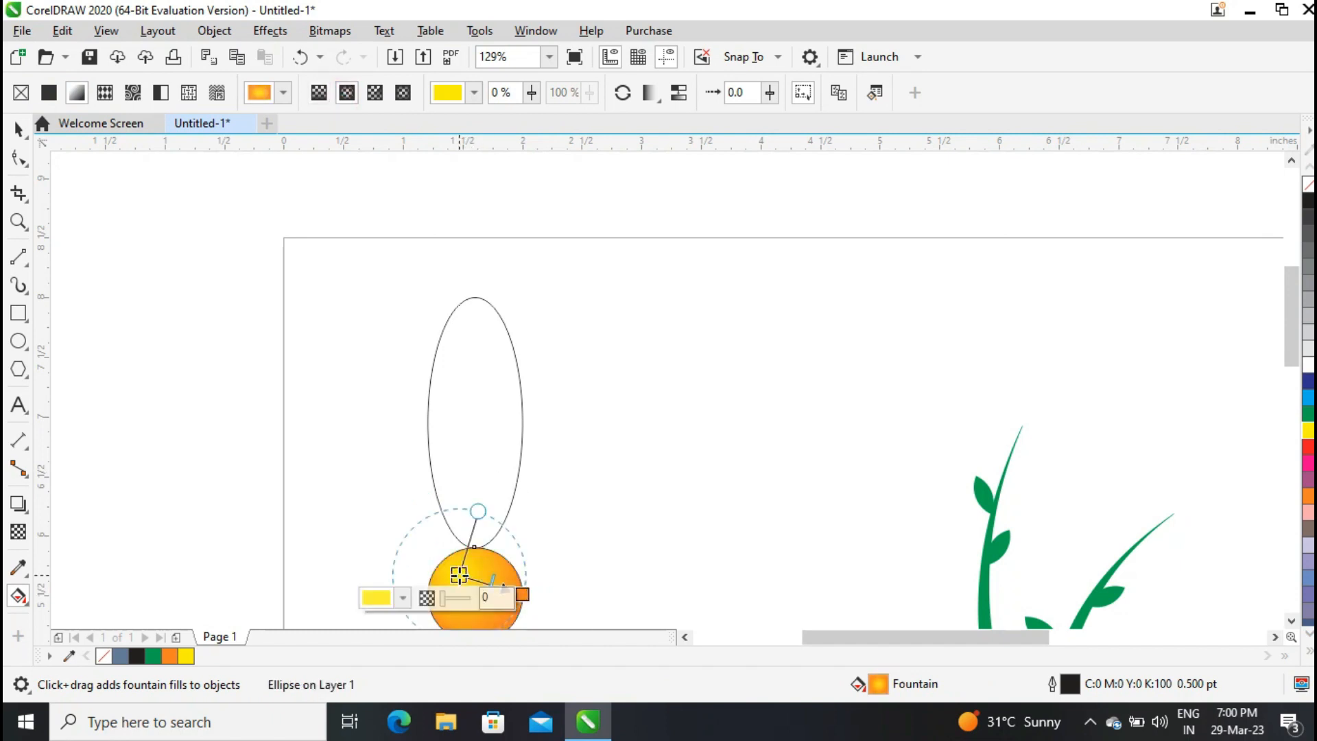
left_click(18, 128)
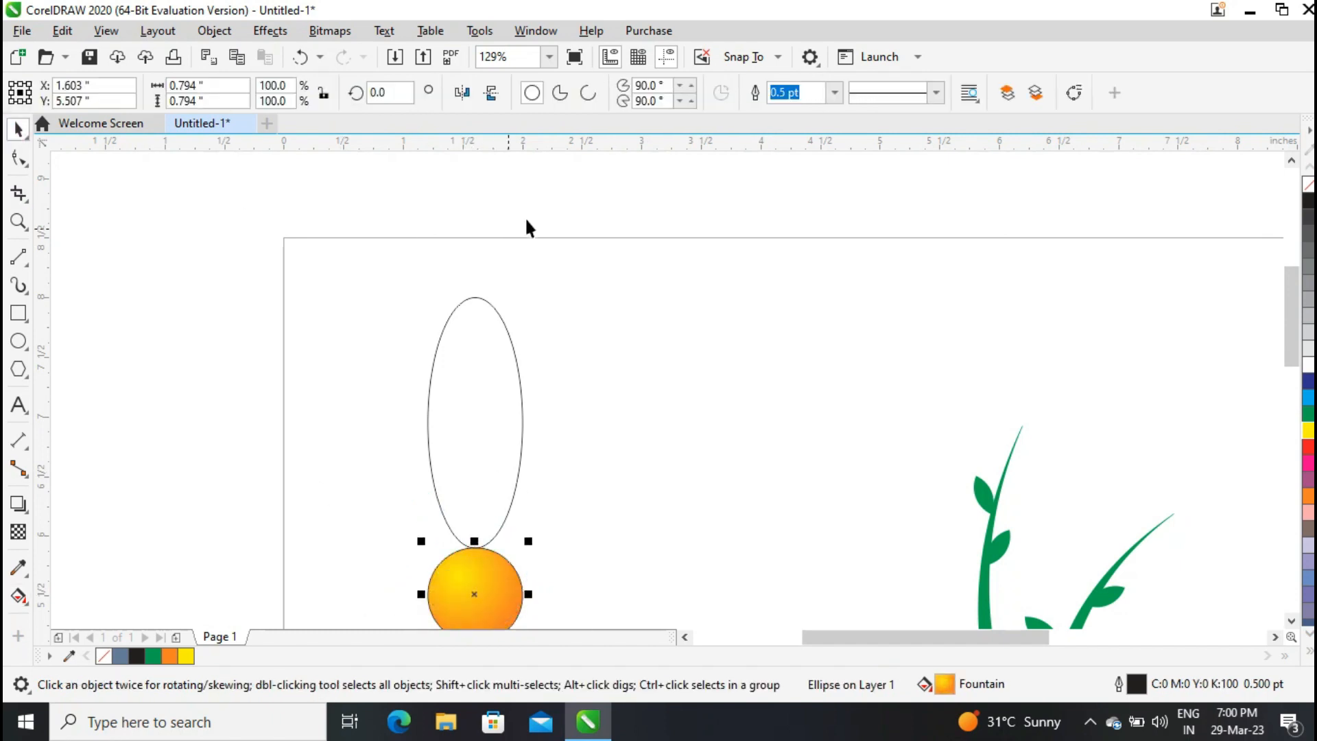
Fill the tall ellipse blue and remove its outline.
left_click(494, 356)
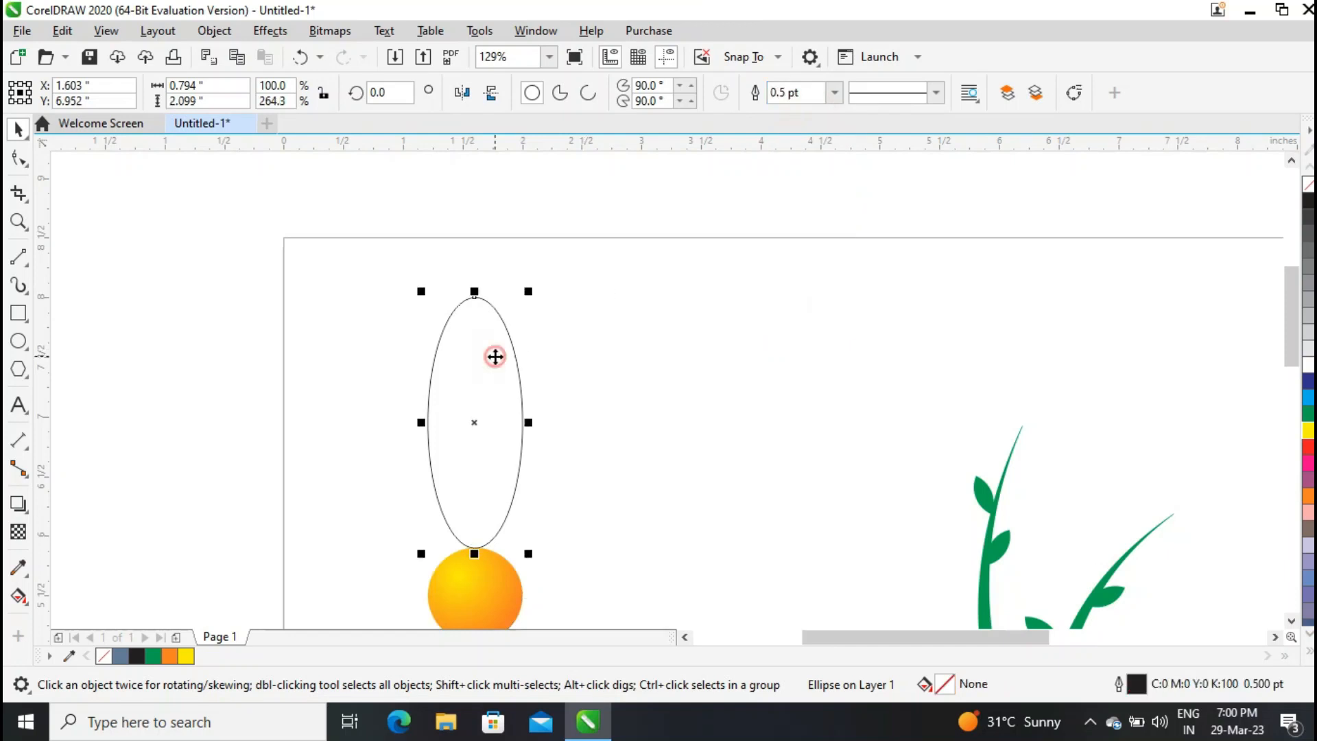
left_click(1308, 397)
left_click(834, 92)
left_click(787, 111)
Apply a diagonal fountain transparency across the blue ellipse.
left_click(19, 531)
left_click_drag(428, 397, 506, 470)
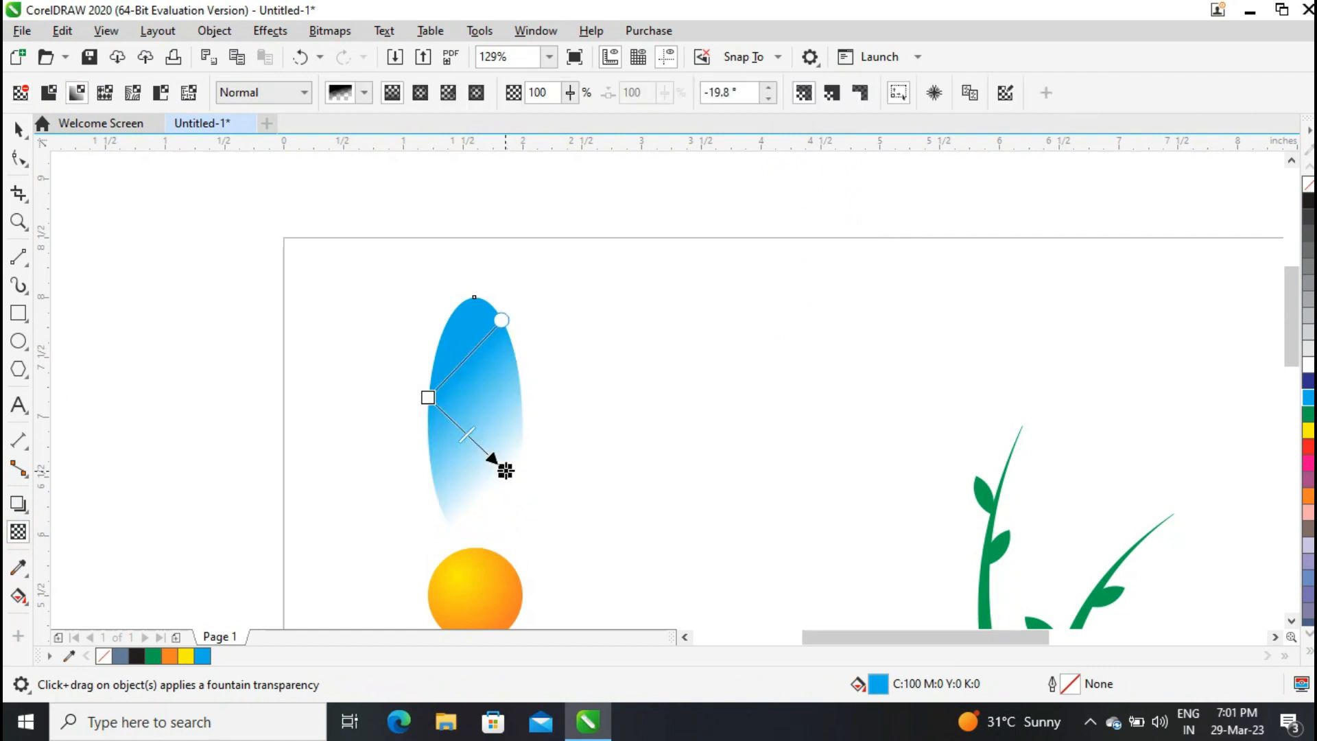
left_click(14, 127)
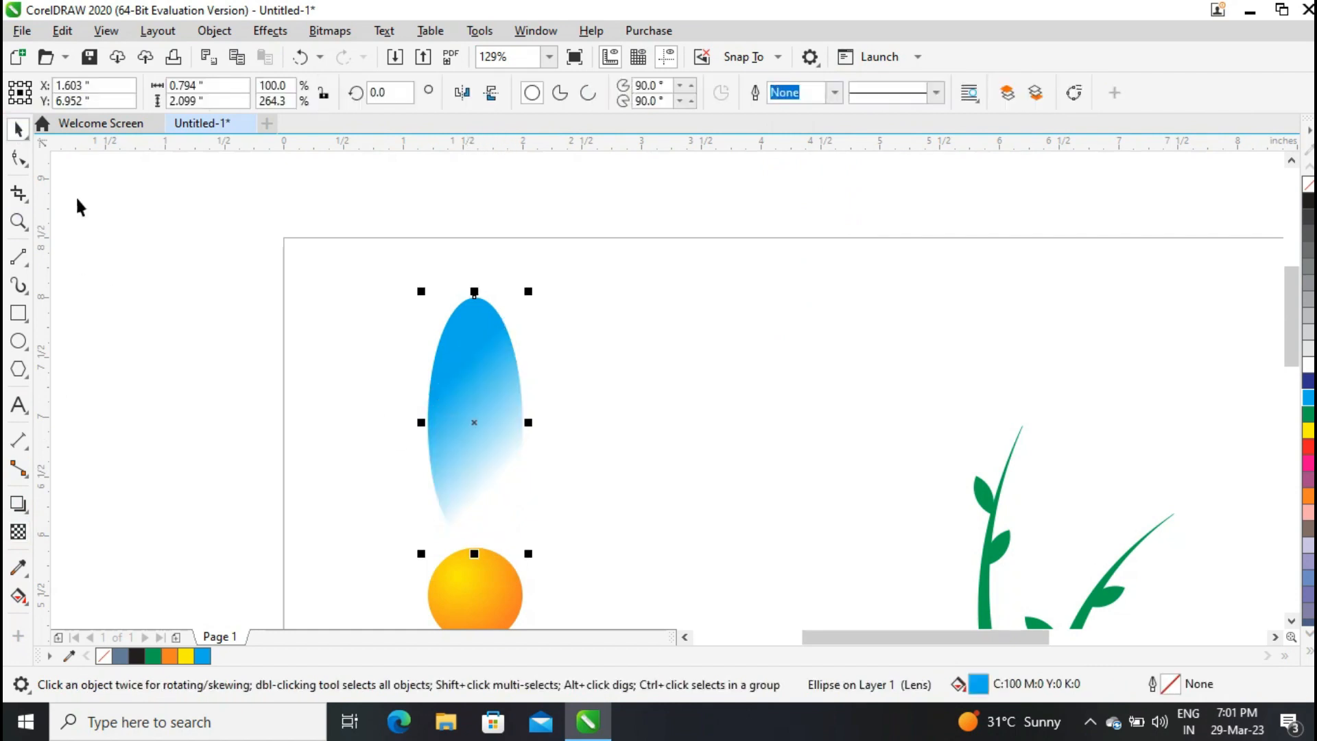
Rotate repeated copies of the blue ellipse around the orange circle's center to form a ring of petals.
left_click(459, 412)
scroll(475, 575, "down", 1)
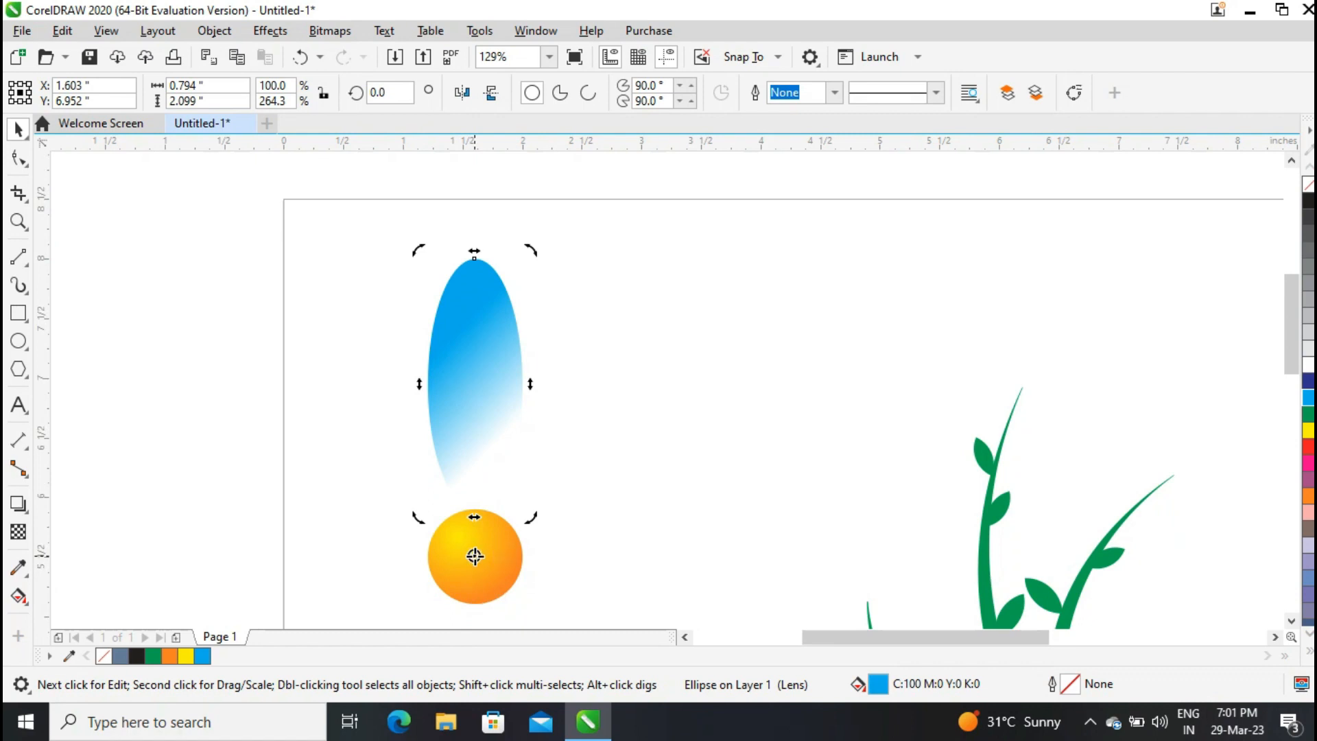
scroll(548, 241, "down", 1)
left_click_drag(464, 158, 559, 206)
right_click(559, 205)
key("ctrl+r")
key("ctrl+r")
key("ctrl+r")
key("ctrl+r")
key("ctrl+r")
key("ctrl+r")
key("ctrl+r")
key("ctrl+r")
key("ctrl+r")
key("ctrl+r")
key("ctrl+r")
key("ctrl+r")
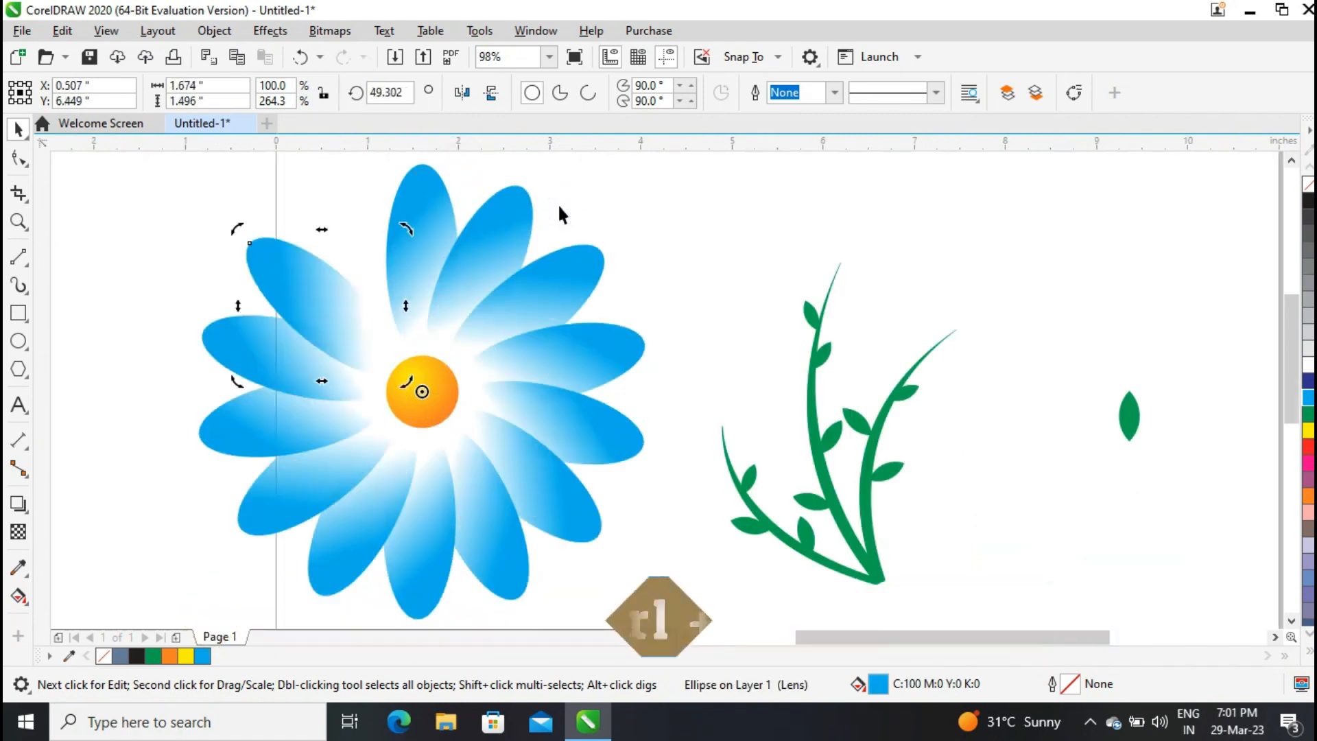
key("Escape")
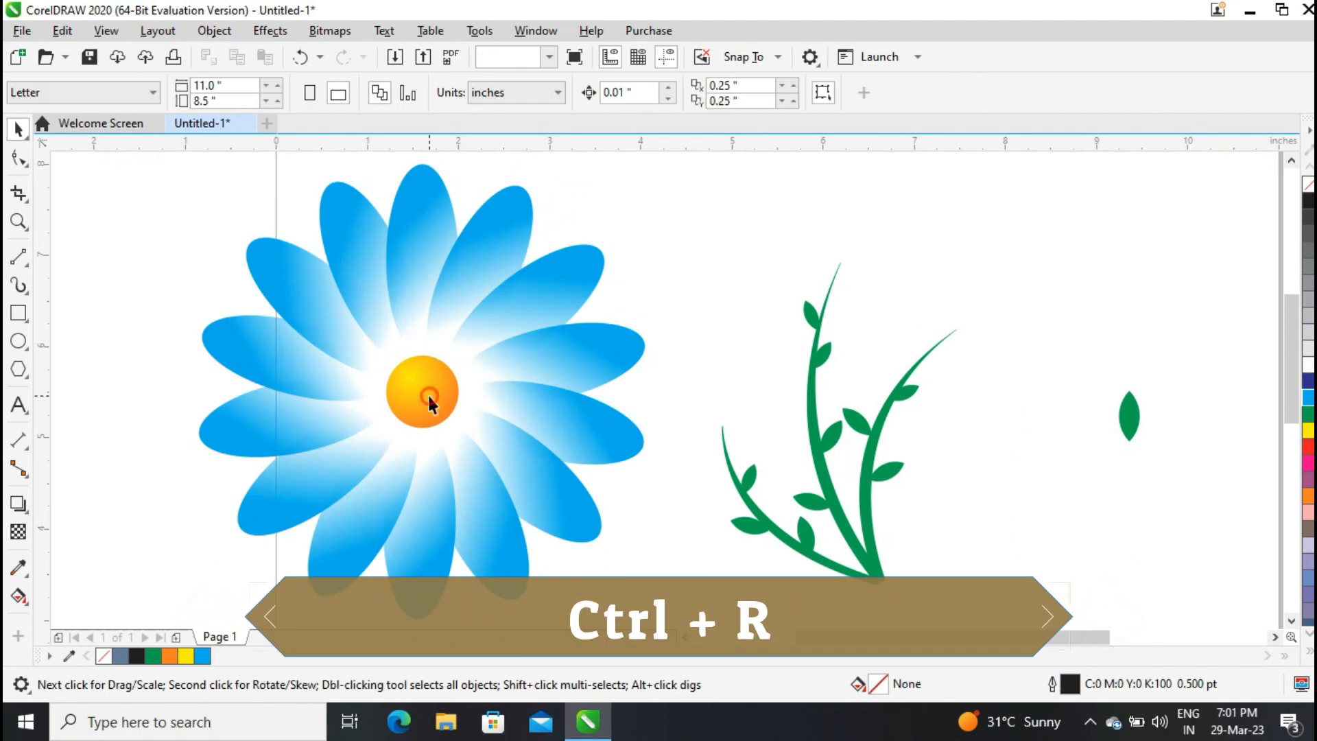
Convert the orange center circle to a bitmap at 300 dpi.
left_click(425, 395)
left_click(330, 30)
left_click(374, 53)
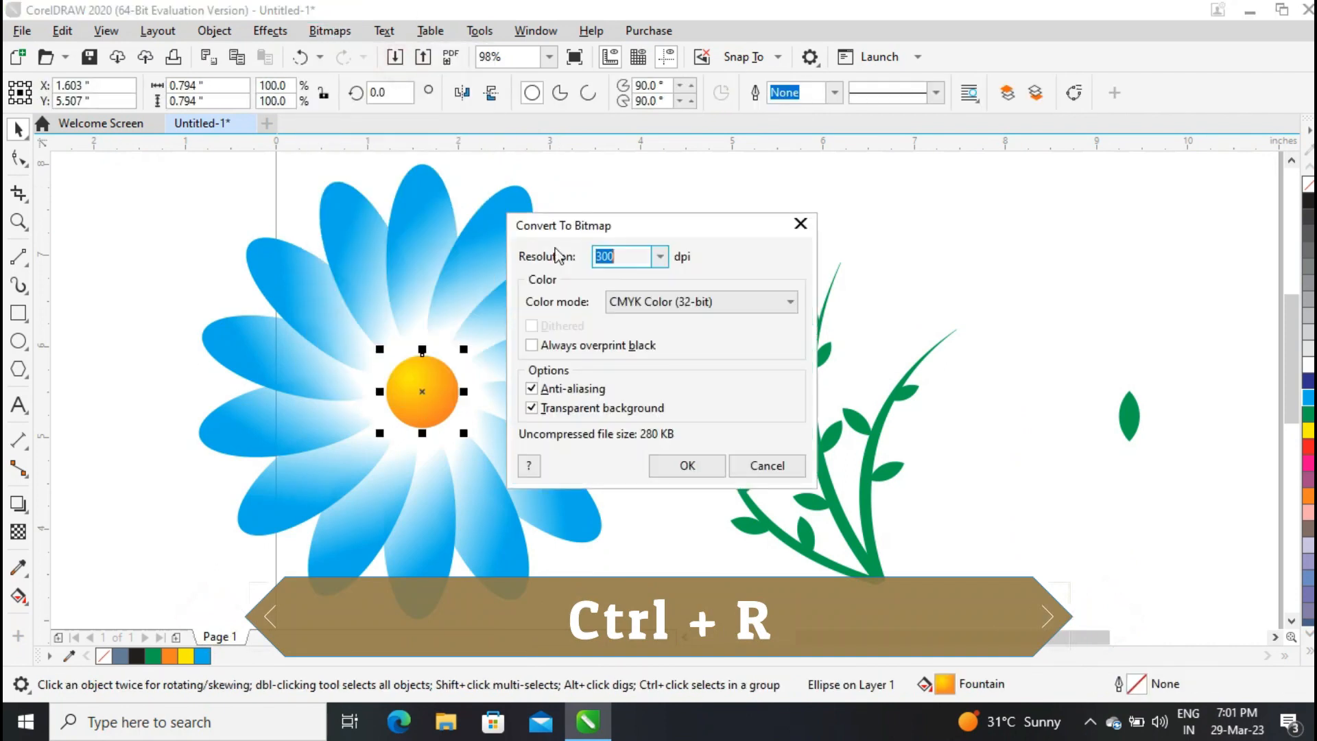
left_click(687, 466)
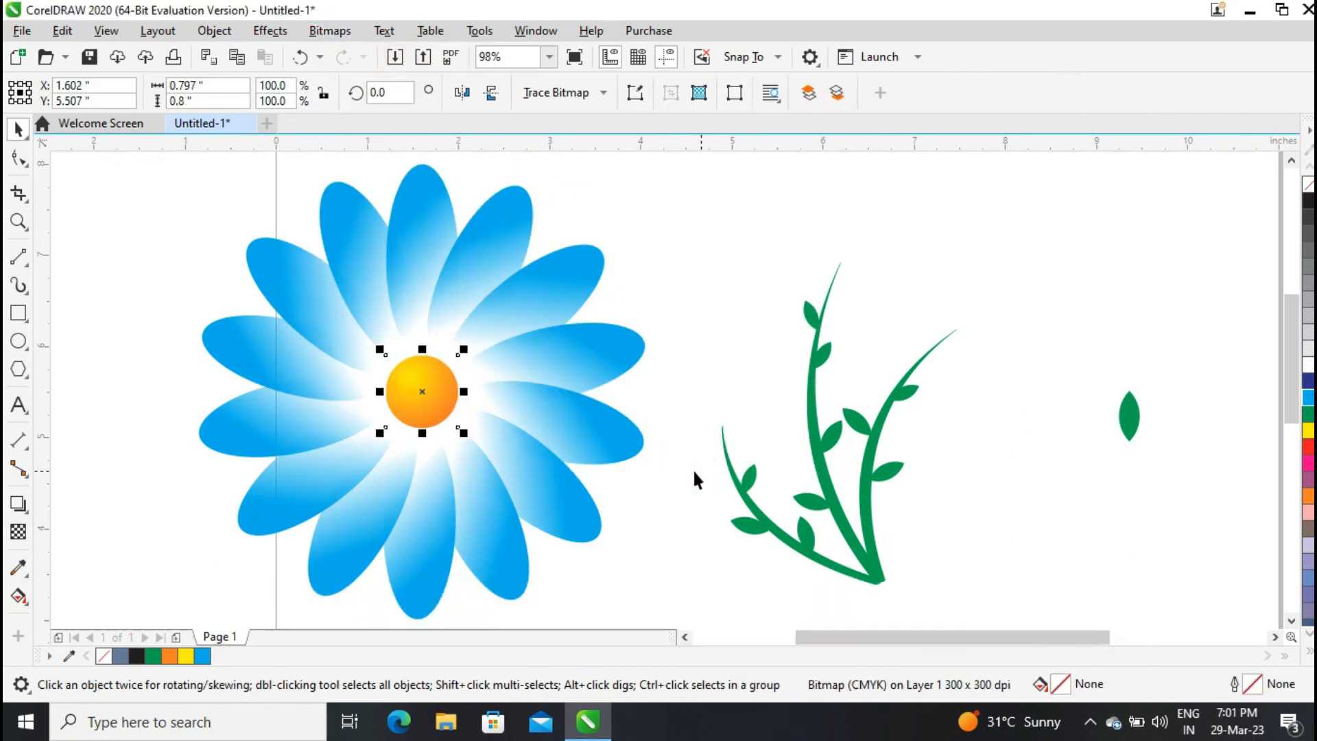
Apply a Gaussian Blur with a 15 pixel radius to the center bitmap.
left_click(269, 30)
left_click(464, 197)
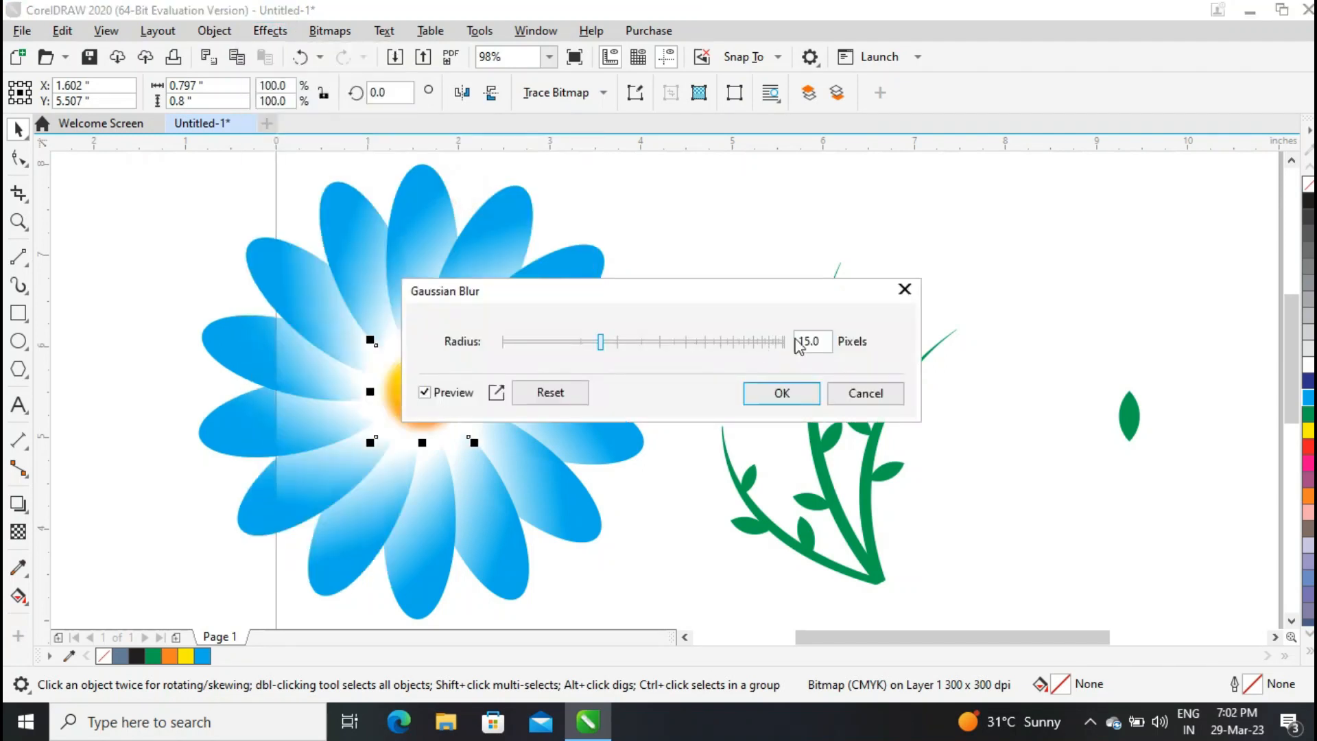
left_click(785, 394)
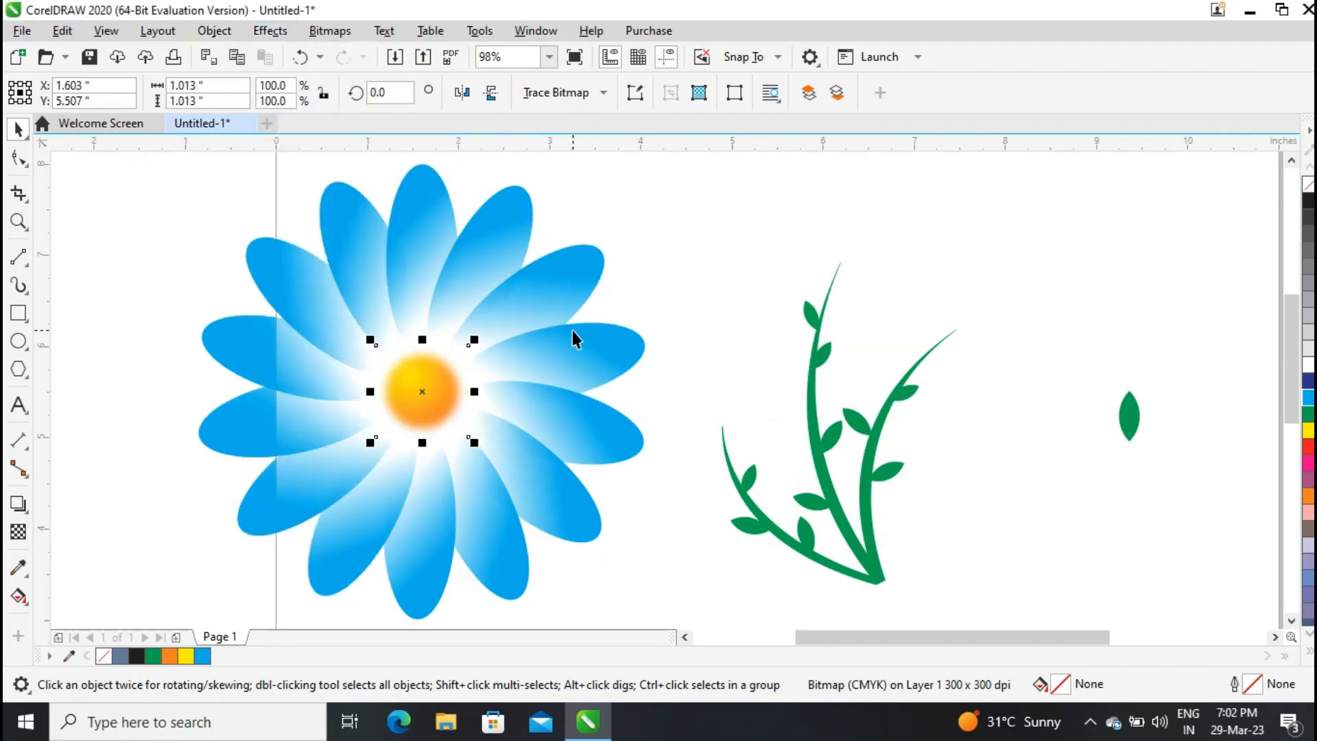
Bring the blurred center to the front of the flower.
key("shift+Page_Down")
left_click(659, 270)
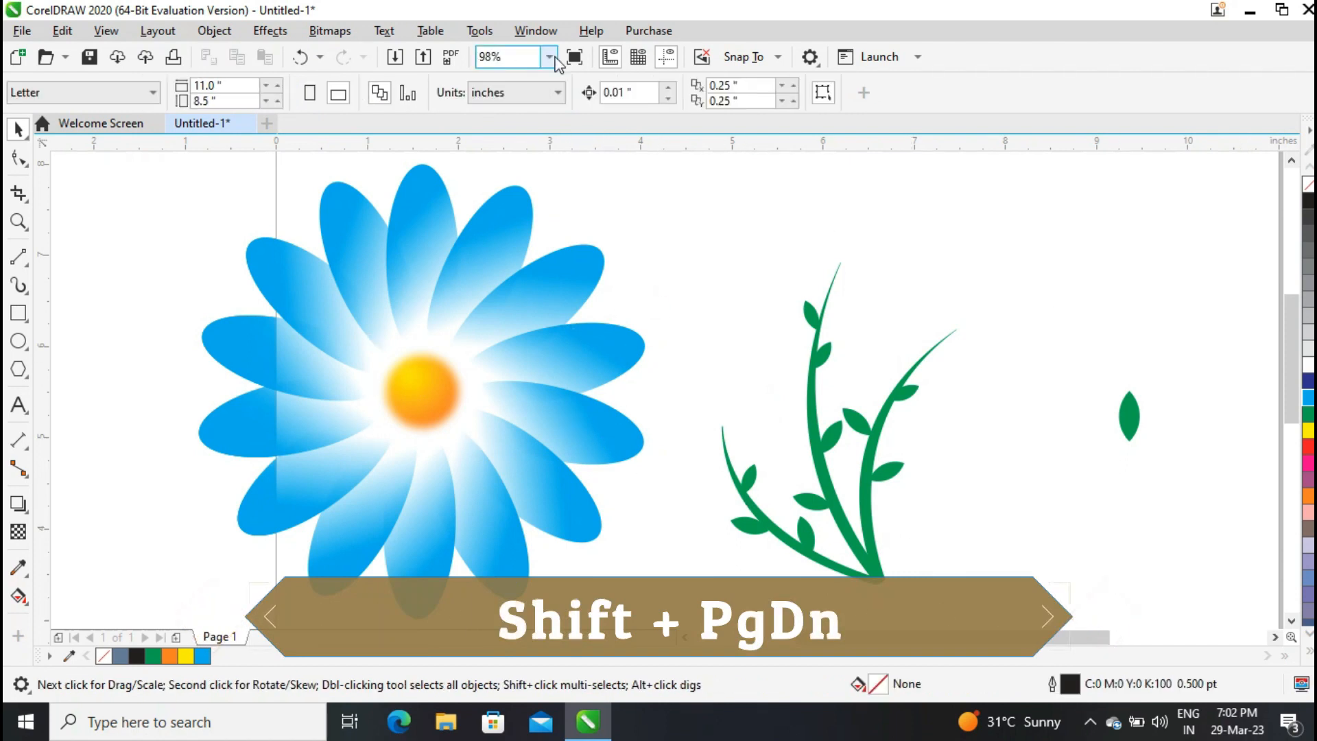
Move the whole flower onto the left blade's tip and scale it down.
left_click_drag(131, 154, 513, 460)
left_click_drag(434, 364, 731, 389)
left_click_drag(793, 470, 763, 439)
left_click_drag(720, 382, 725, 399)
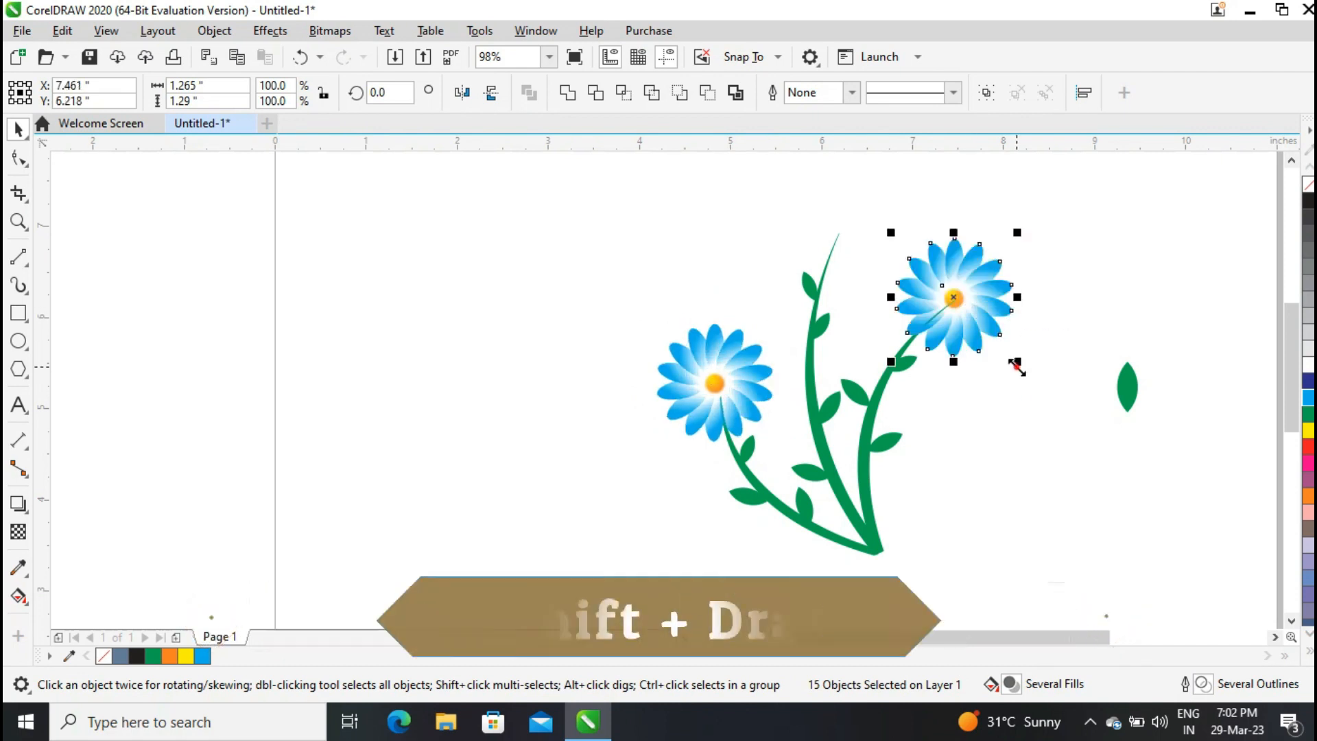
Place a duplicate flower on the right blade's tip.
left_click_drag(1013, 365, 1004, 367)
left_click(1019, 431)
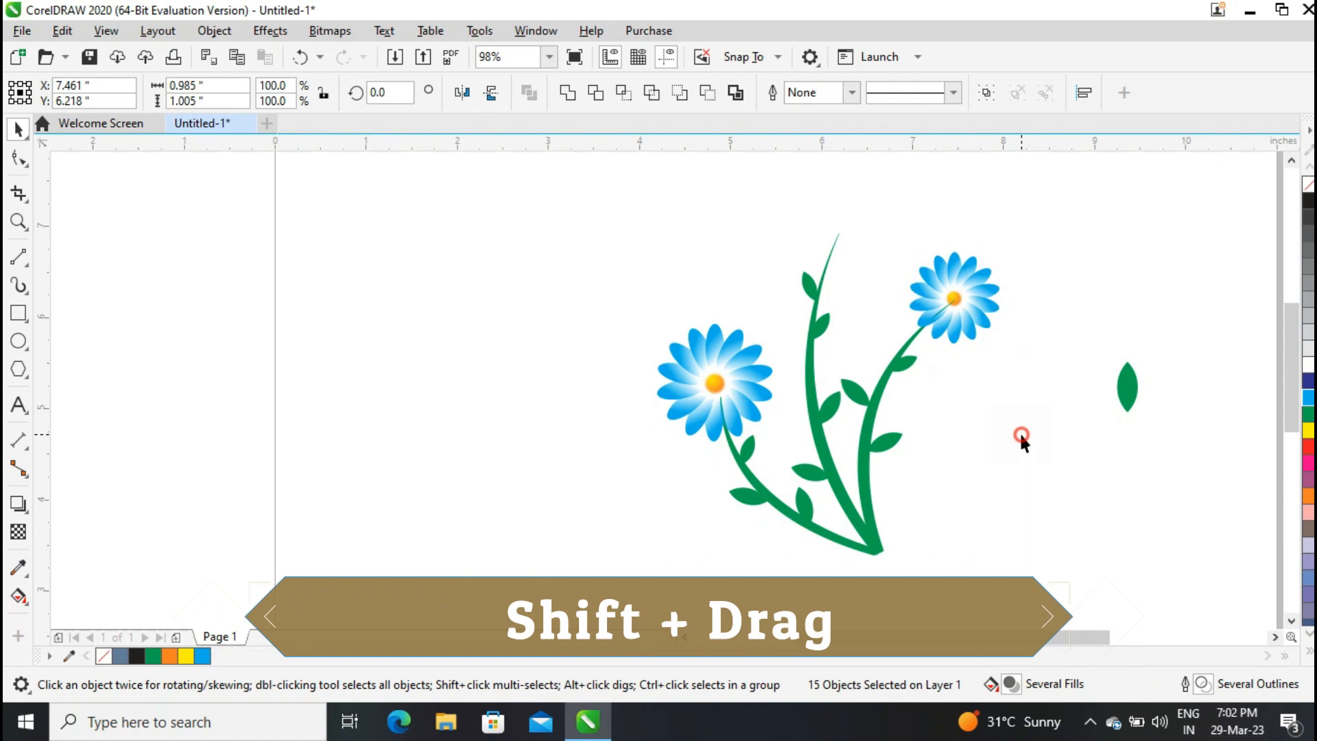
Fill the spare leaf blue and give it a horizontal fountain transparency from its left edge.
left_click(1126, 388)
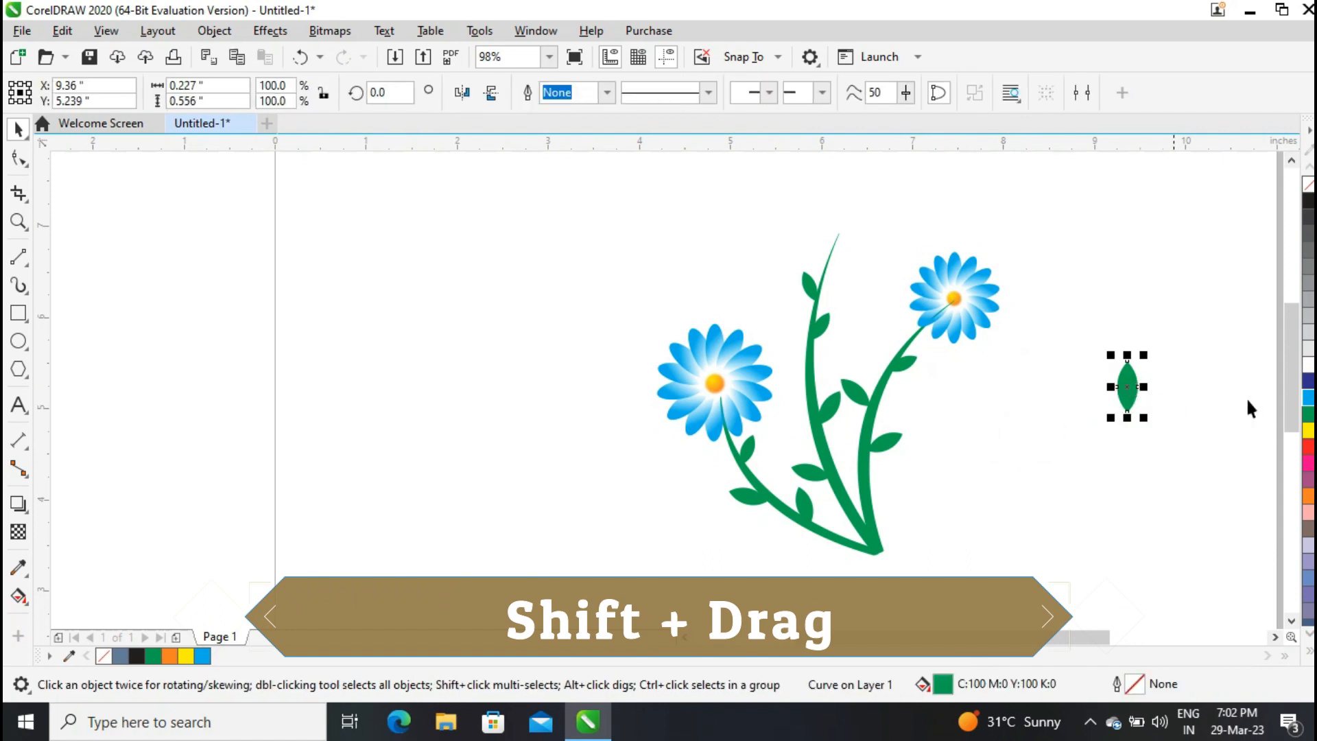
left_click(1309, 399)
left_click(17, 222)
left_click_drag(1084, 344, 1174, 456)
left_click(17, 129)
left_click(18, 531)
left_click_drag(607, 329, 652, 331)
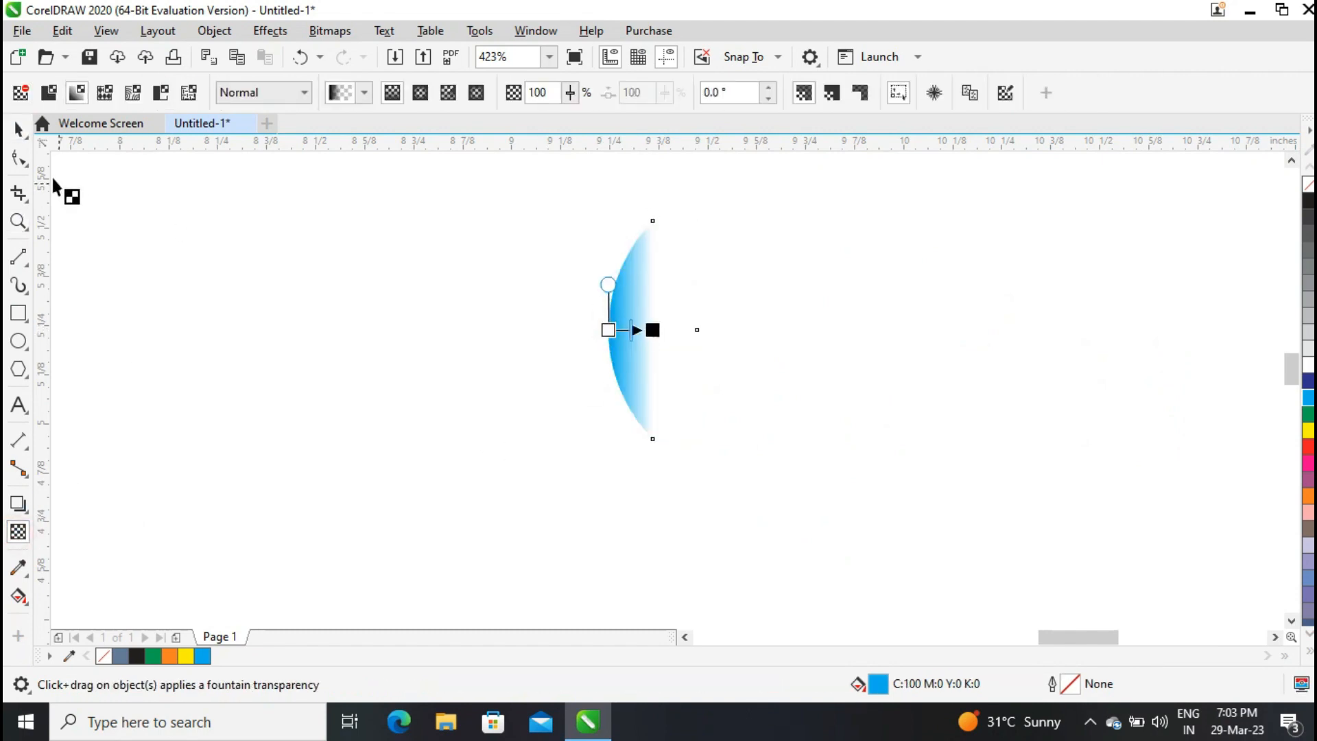
left_click(17, 129)
Mirror a duplicate of the blue leaf horizontally and group the two halves.
key("plus")
left_click(462, 92)
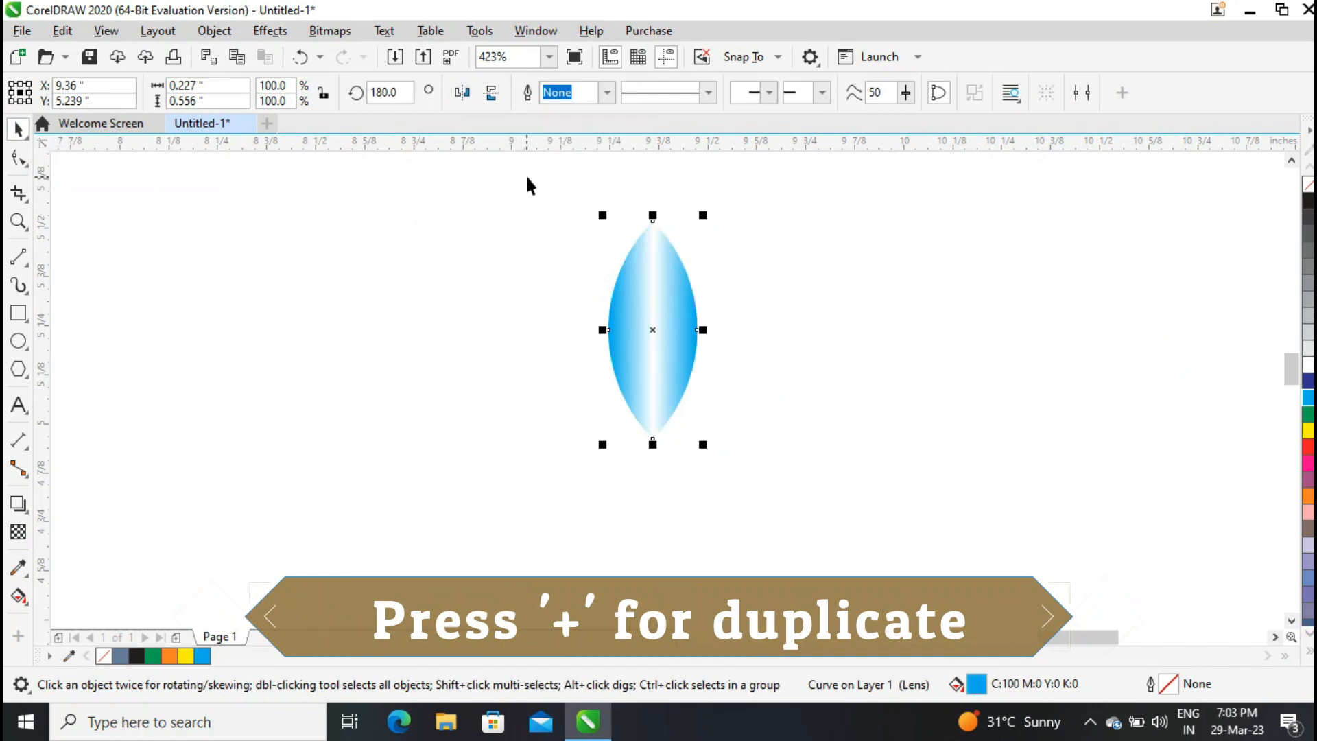
key("ctrl+a")
key("ctrl+g")
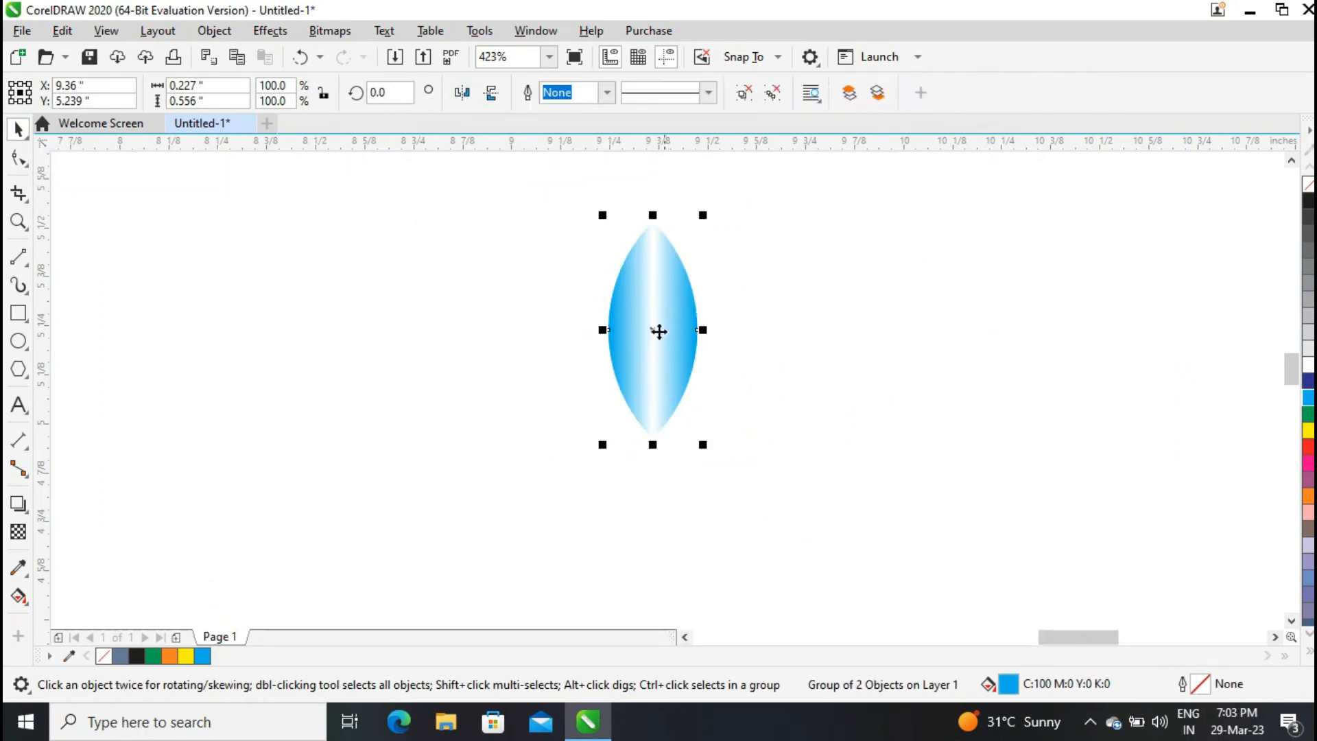
Rotate the grouped petal to about 75 degrees.
left_click(649, 330)
left_click_drag(700, 212, 546, 266)
left_click(657, 330)
left_click(657, 330)
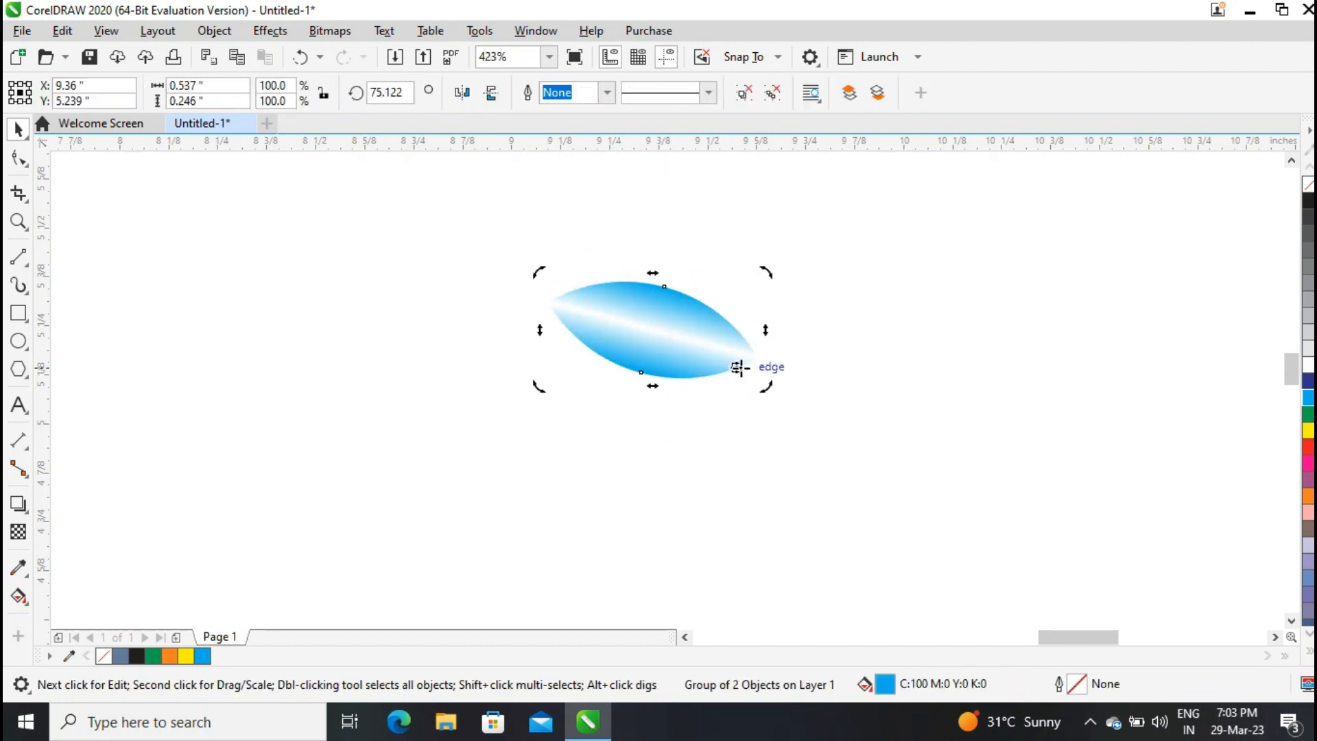
Move the petal's rotation center to its base and repeat rotated copies to form a fan of petals.
left_click_drag(540, 274, 591, 228)
key("ctrl+r")
key("ctrl+r")
key("ctrl+r")
key("ctrl+r")
key("ctrl+r")
key("ctrl+r")
key("ctrl+r")
key("ctrl+r")
key("ctrl+r")
key("ctrl+r")
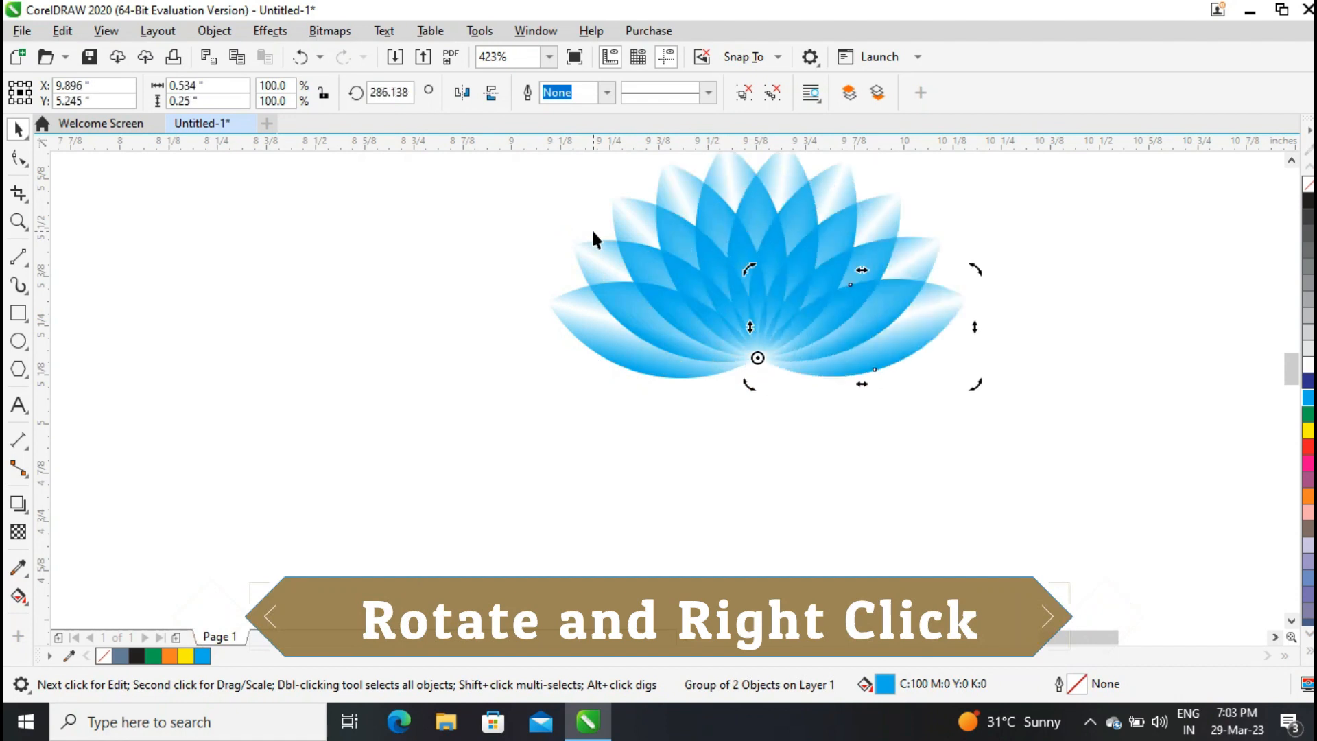
Draw a circle about 0.39 inch wide just below the lotus petal fan.
left_click(549, 57)
left_click(524, 76)
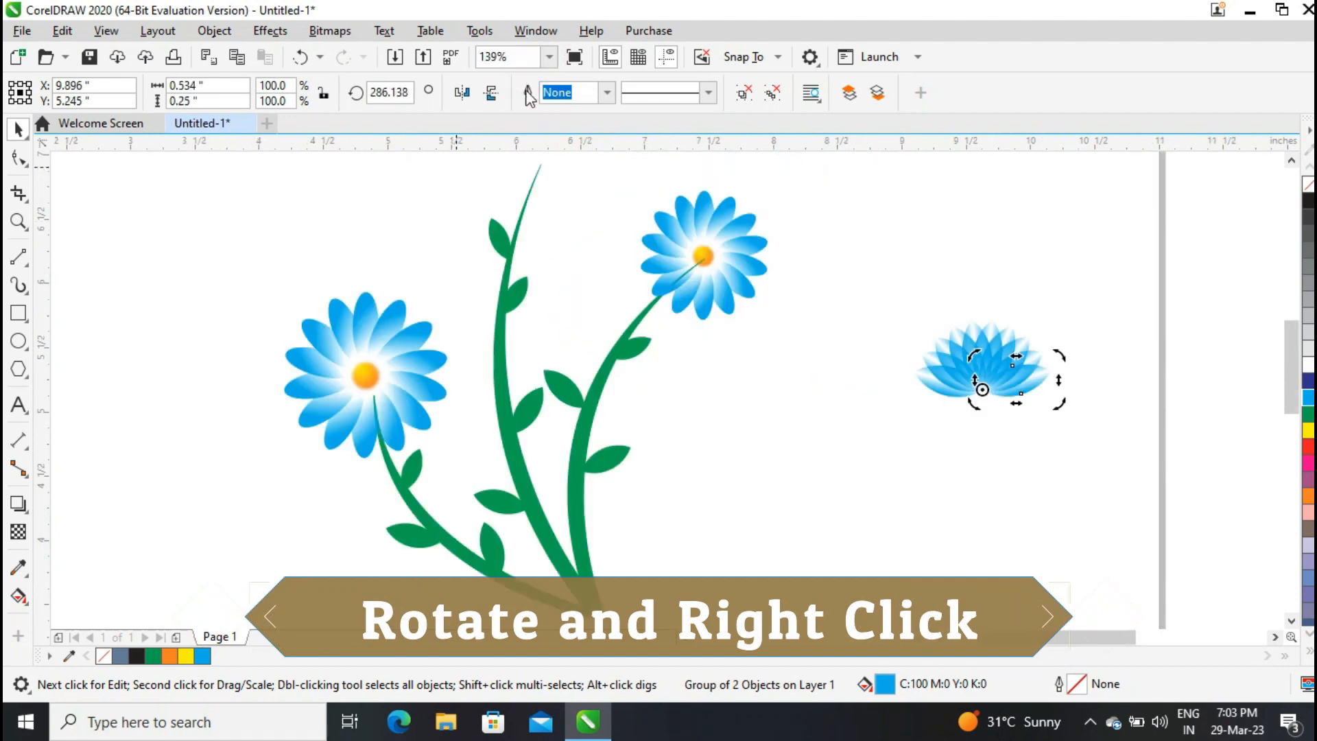
left_click(226, 218)
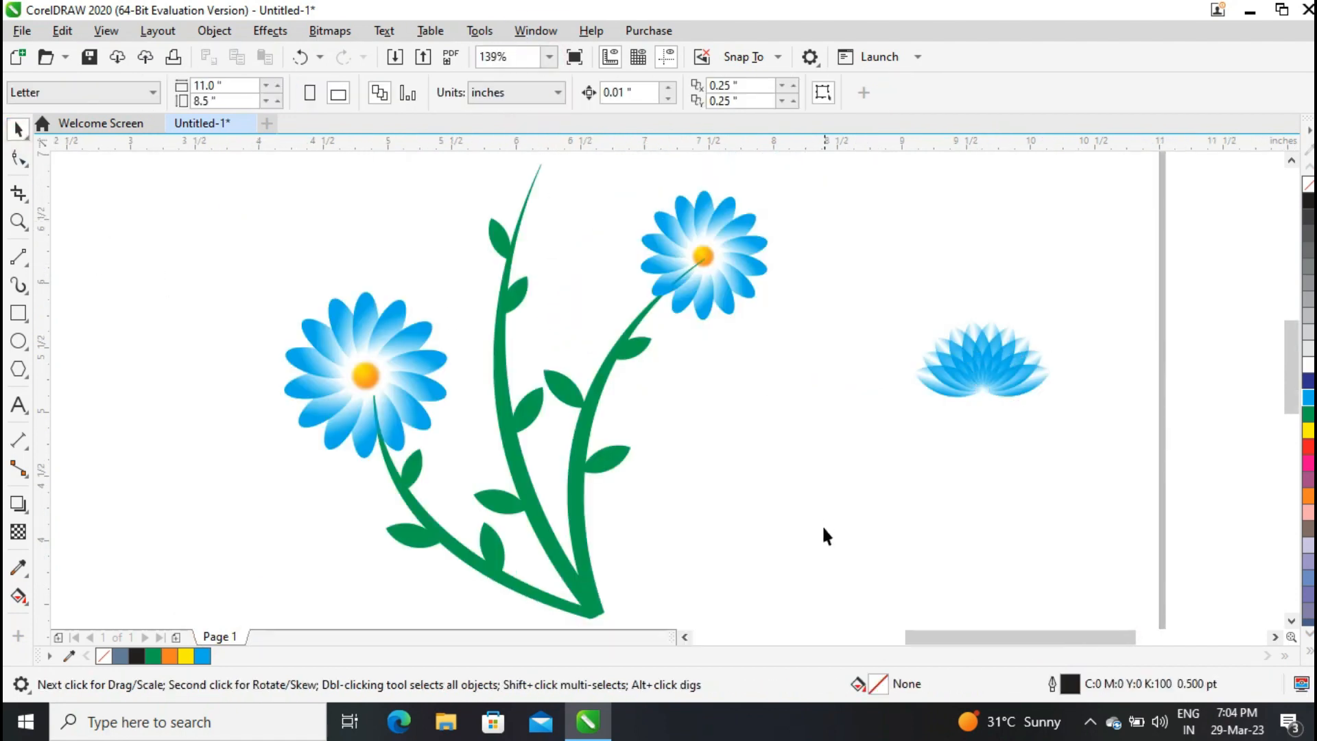
key("F7")
left_click_drag(938, 429, 969, 458)
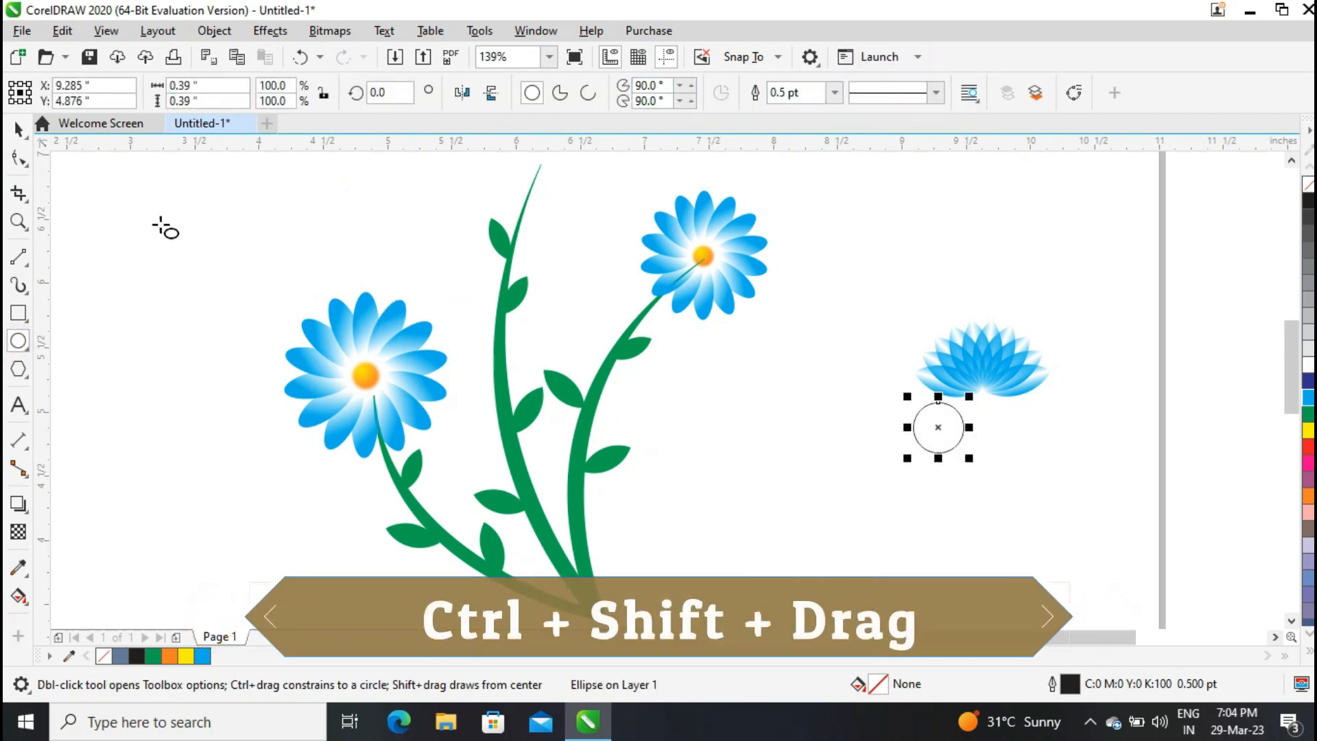
Fill the circle orange, then give it an elliptical fountain fill running from yellow to orange.
left_click(172, 656)
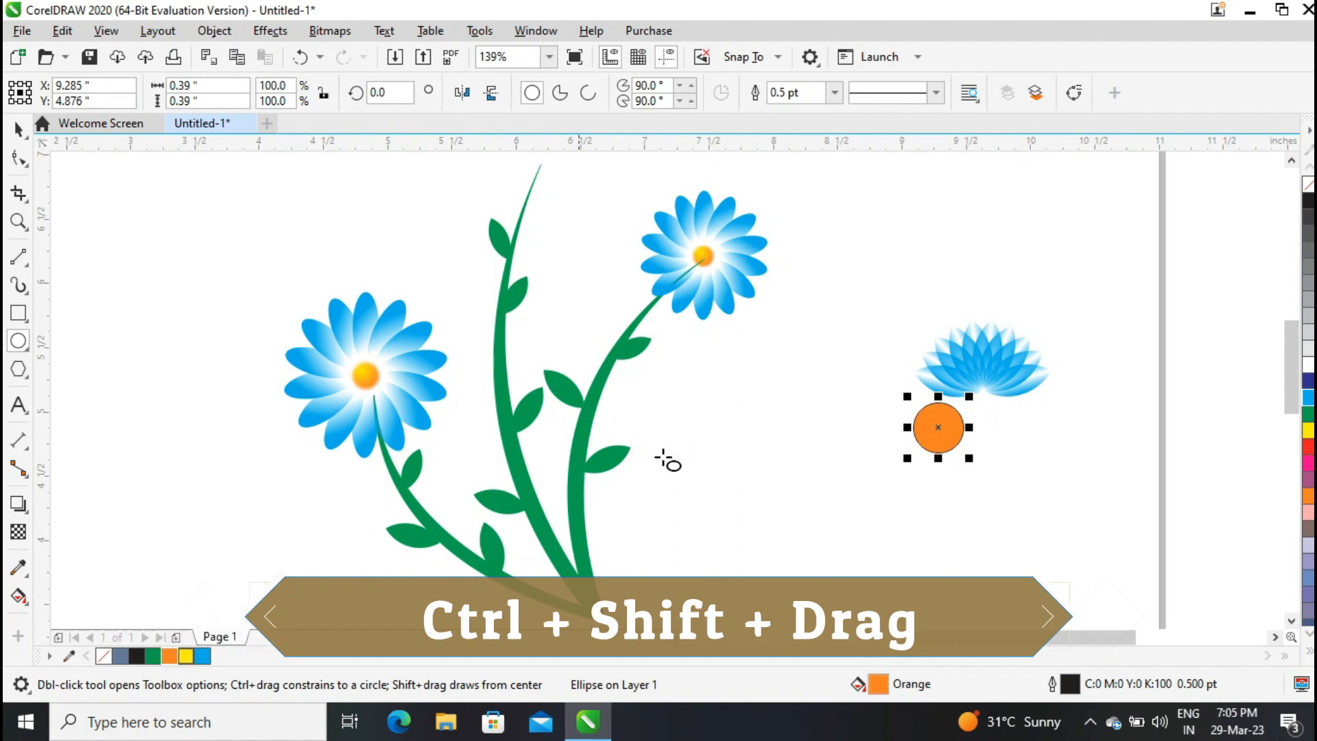
left_click(28, 604)
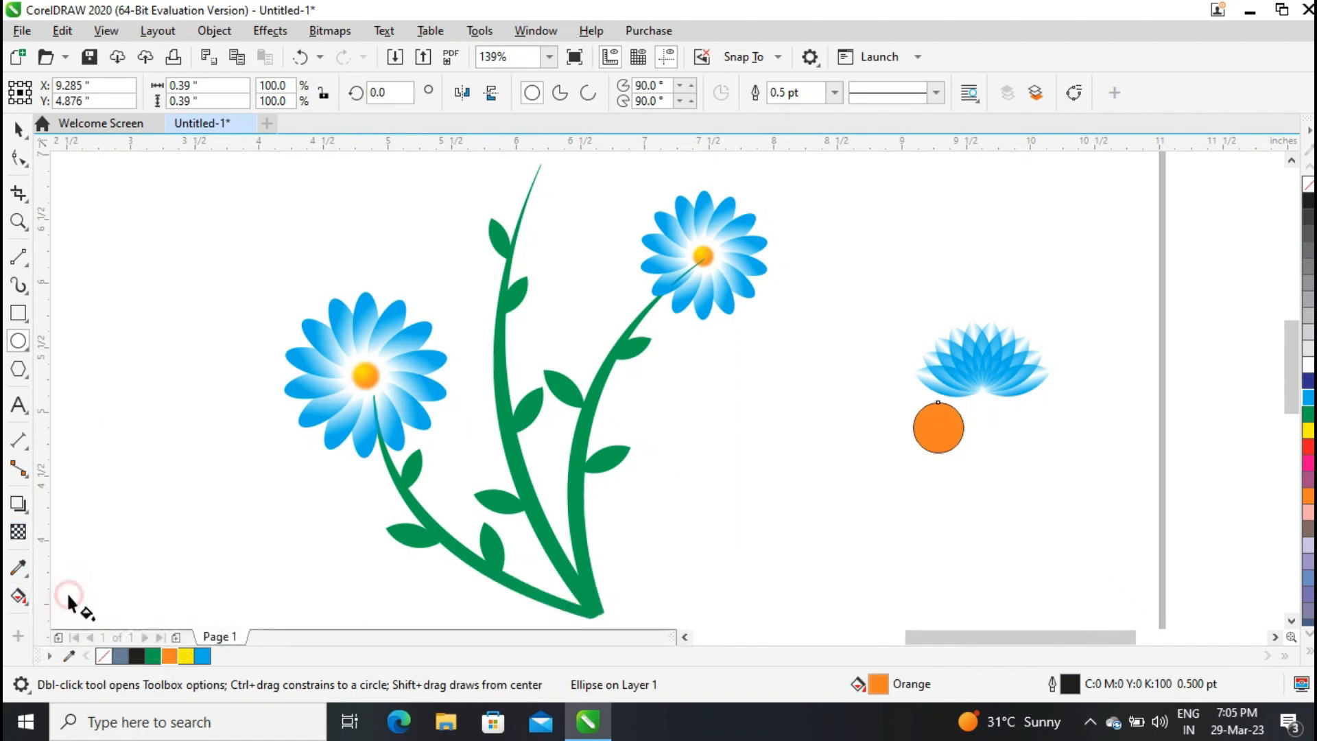
left_click(73, 91)
left_click(963, 428)
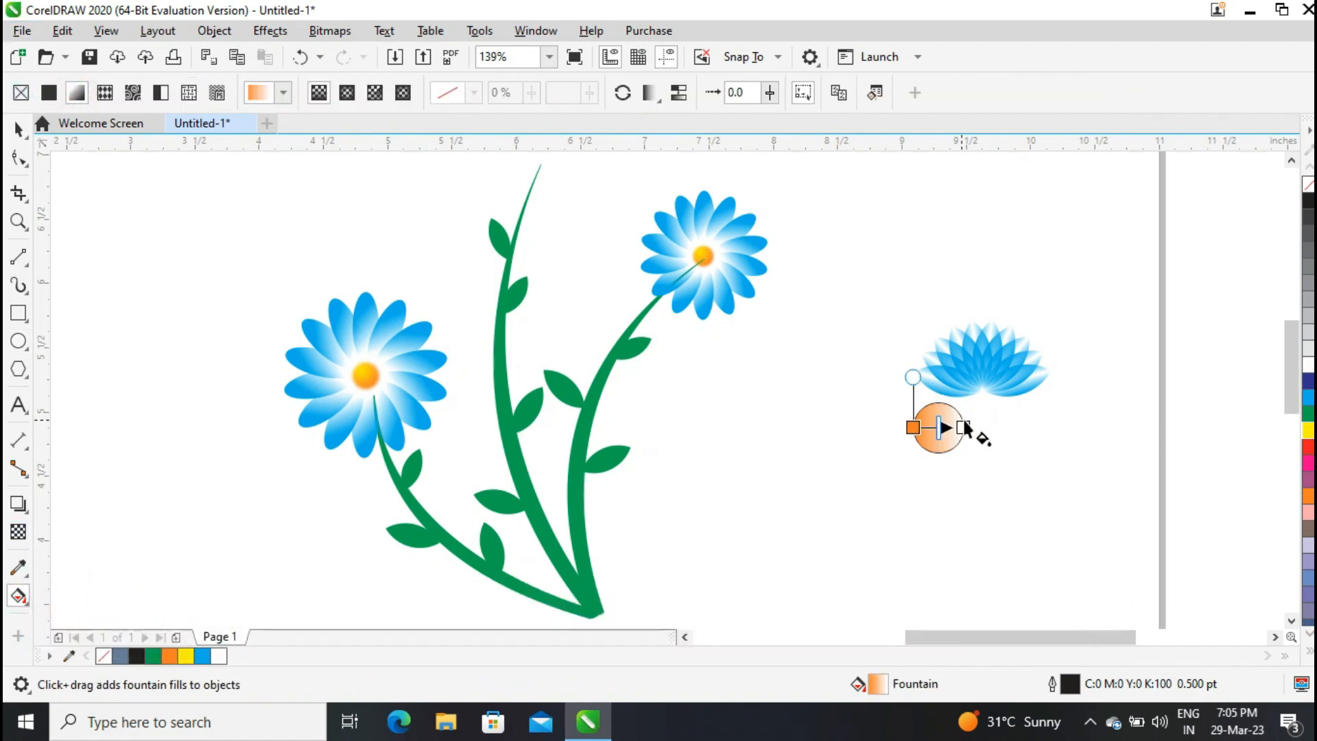
left_click(1307, 430)
left_click(347, 92)
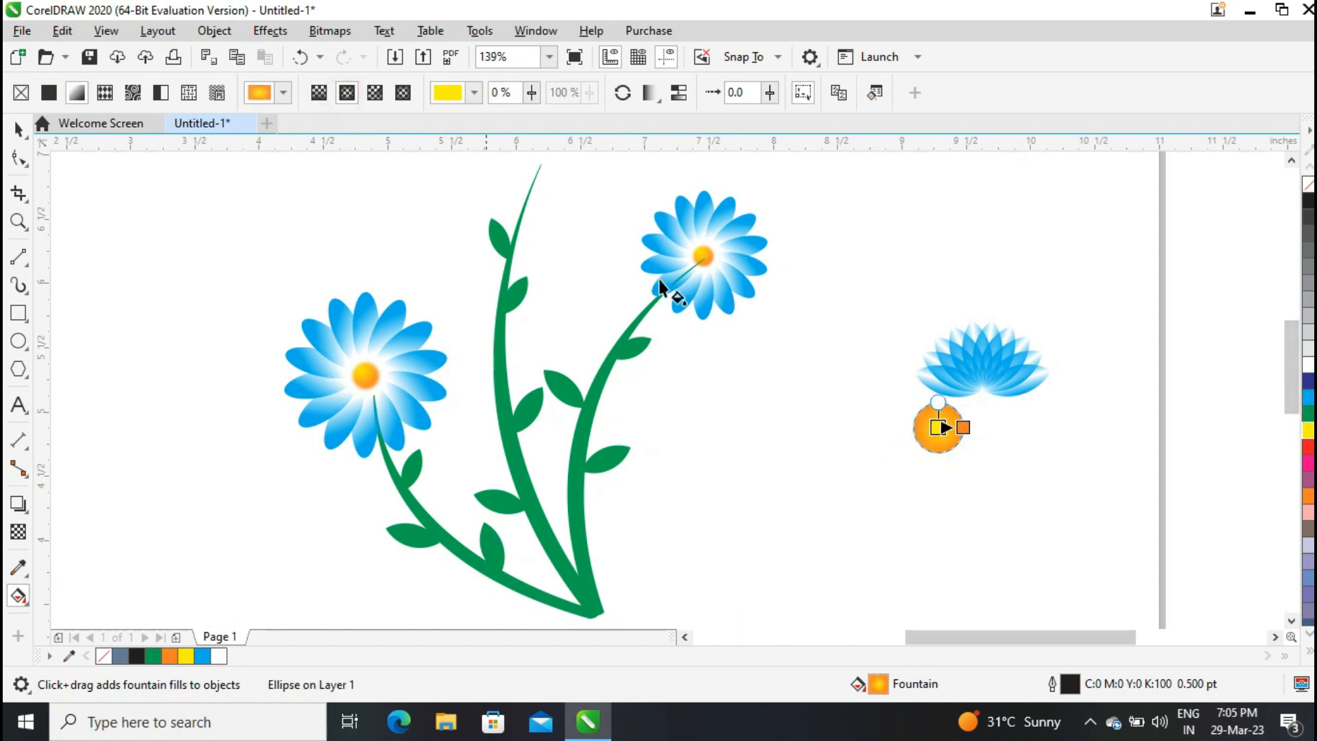
left_click_drag(929, 425, 931, 419)
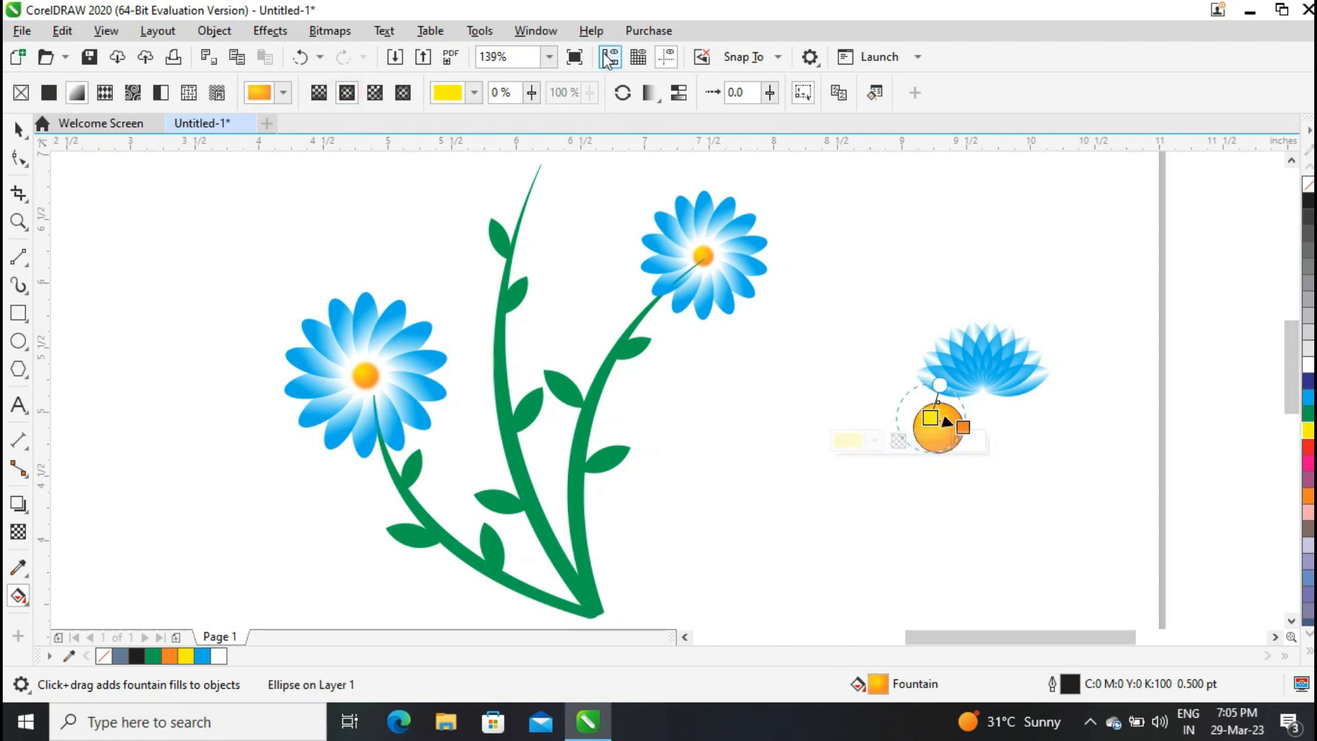
Move the orange circle up under the petal fan and stretch it into an oval about 0.43 by 0.29 inches.
key("space")
left_click(834, 92)
left_click(796, 105)
left_click(867, 280)
key("z")
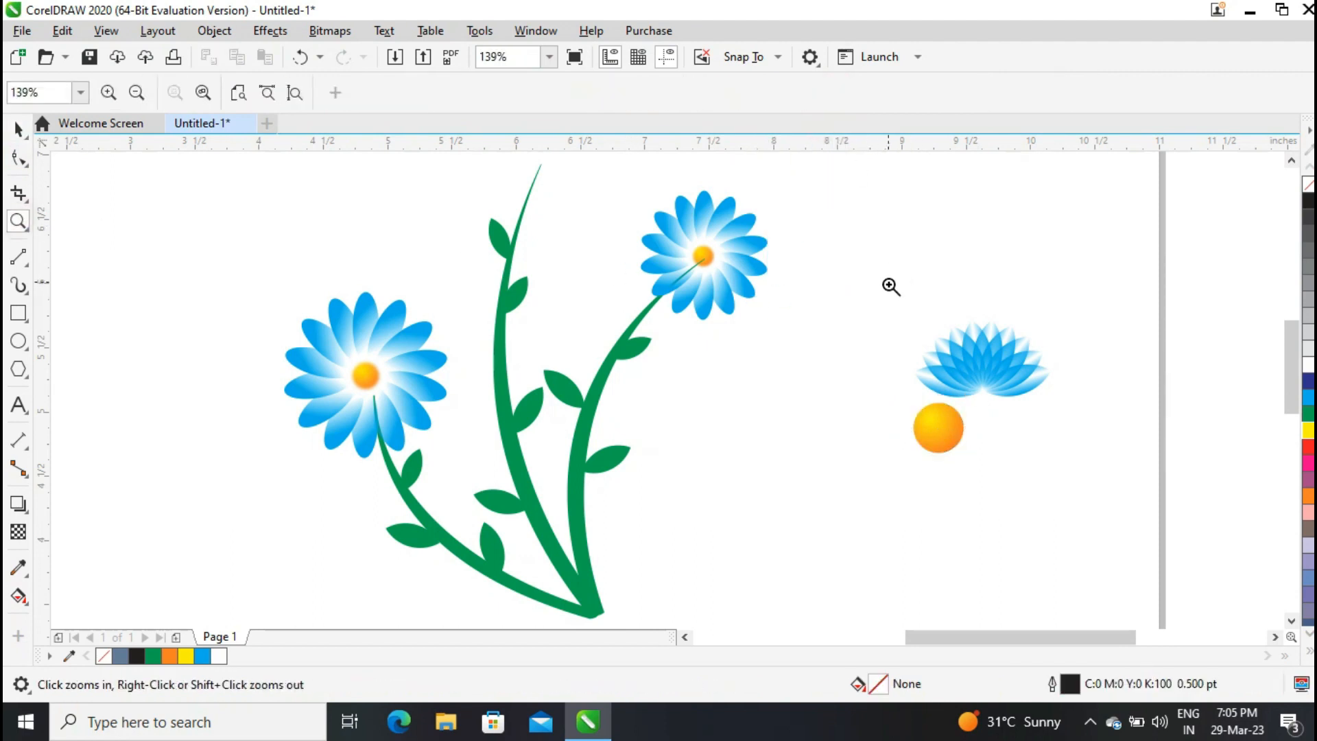
left_click_drag(1054, 500, 1054, 500)
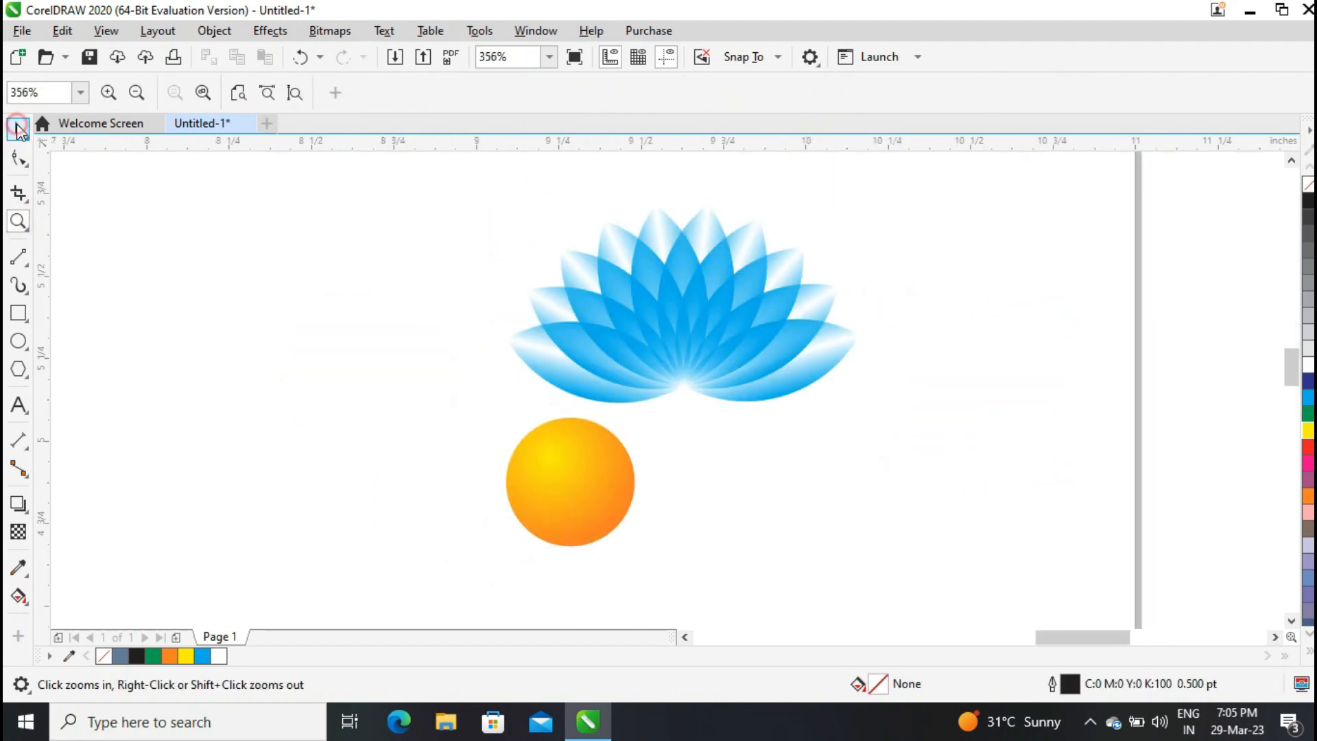
key("space")
left_click(590, 472)
left_click_drag(590, 472, 711, 420)
mouse_move(748, 491)
left_mouse_down()
mouse_move(730, 458)
mouse_move(756, 474)
left_mouse_up()
left_click_drag(696, 439, 715, 359)
Duplicate the oval as a white copy, nudge and widen it, and trim the orange oval with it into a bowl shape.
key("plus")
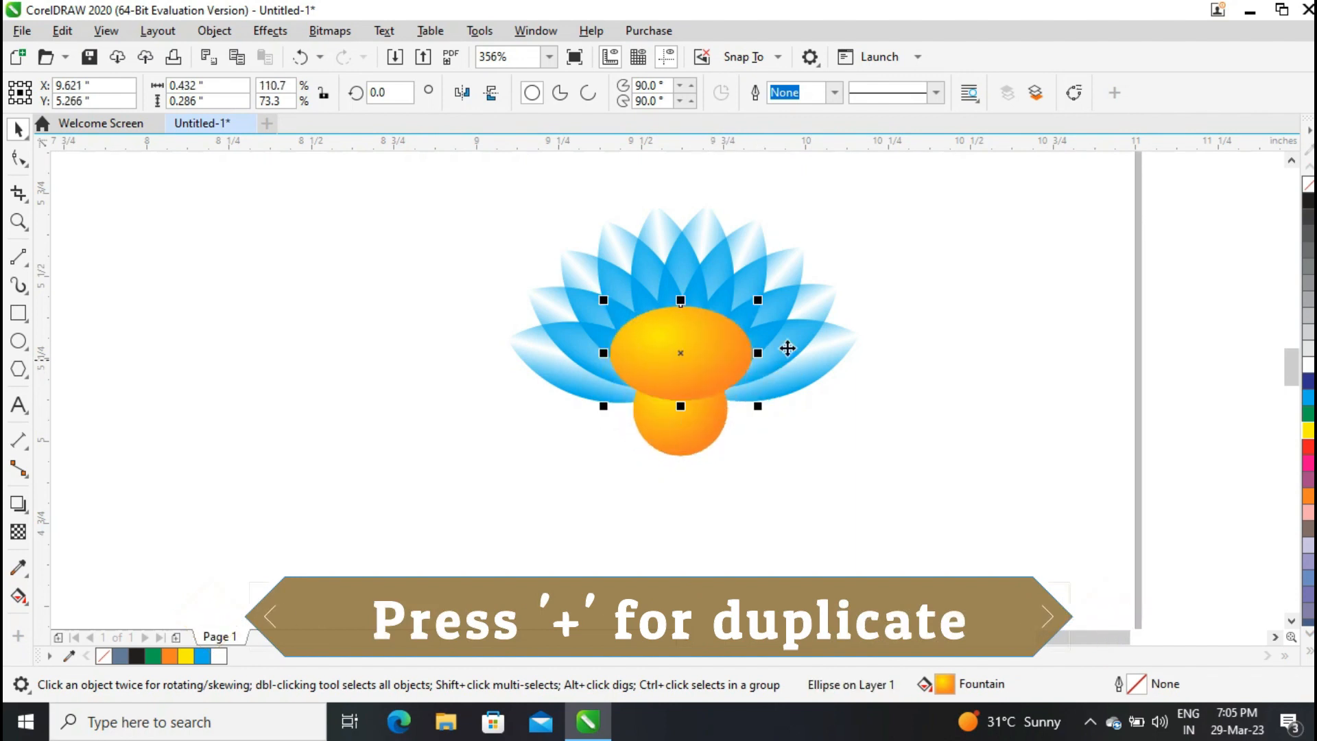
left_click(1308, 366)
left_click_drag(706, 380, 700, 381)
key("Down")
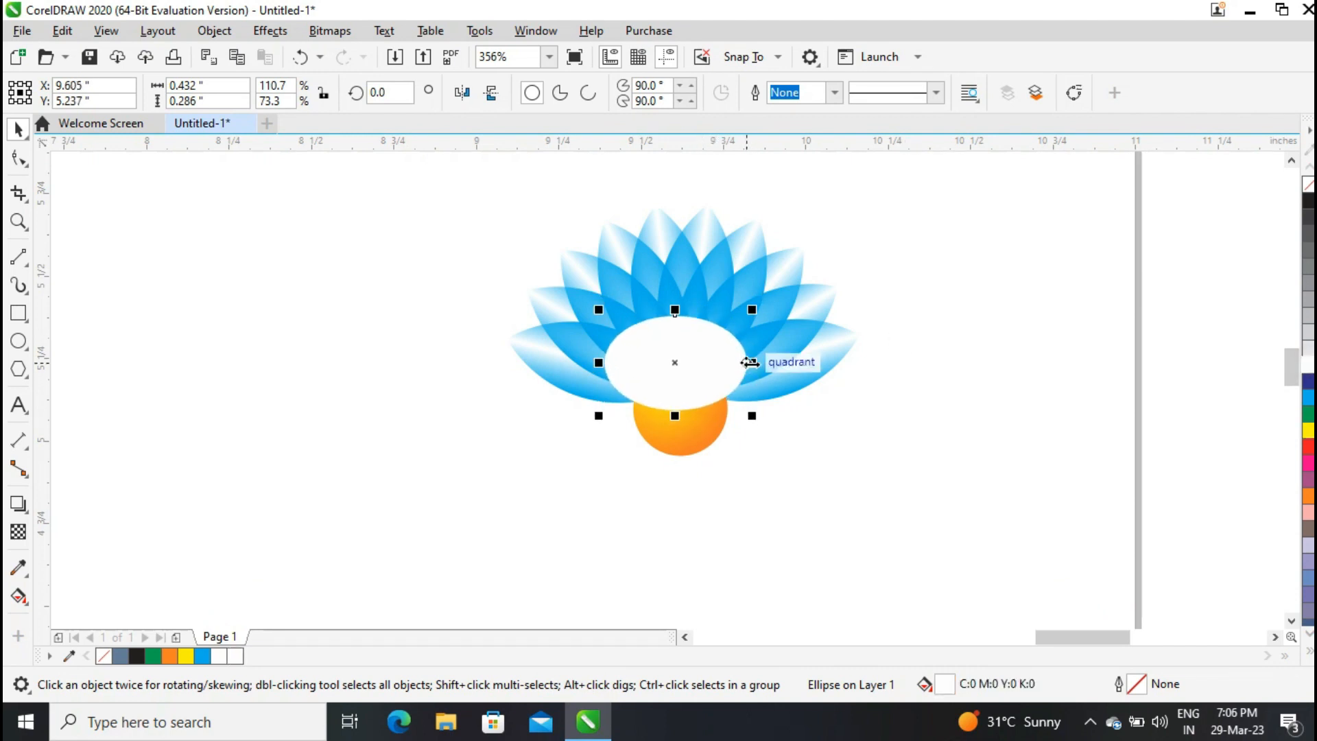
left_click_drag(749, 362, 763, 363)
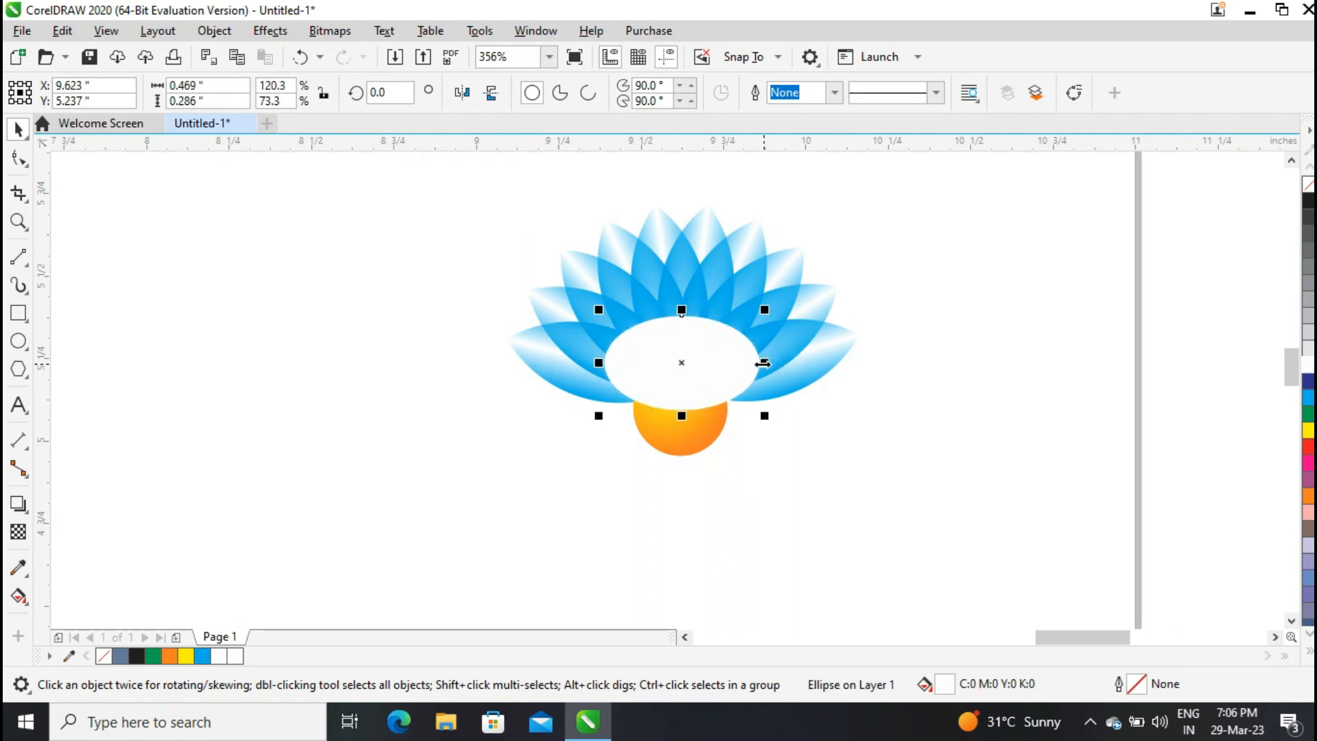
left_click(669, 431, "shift")
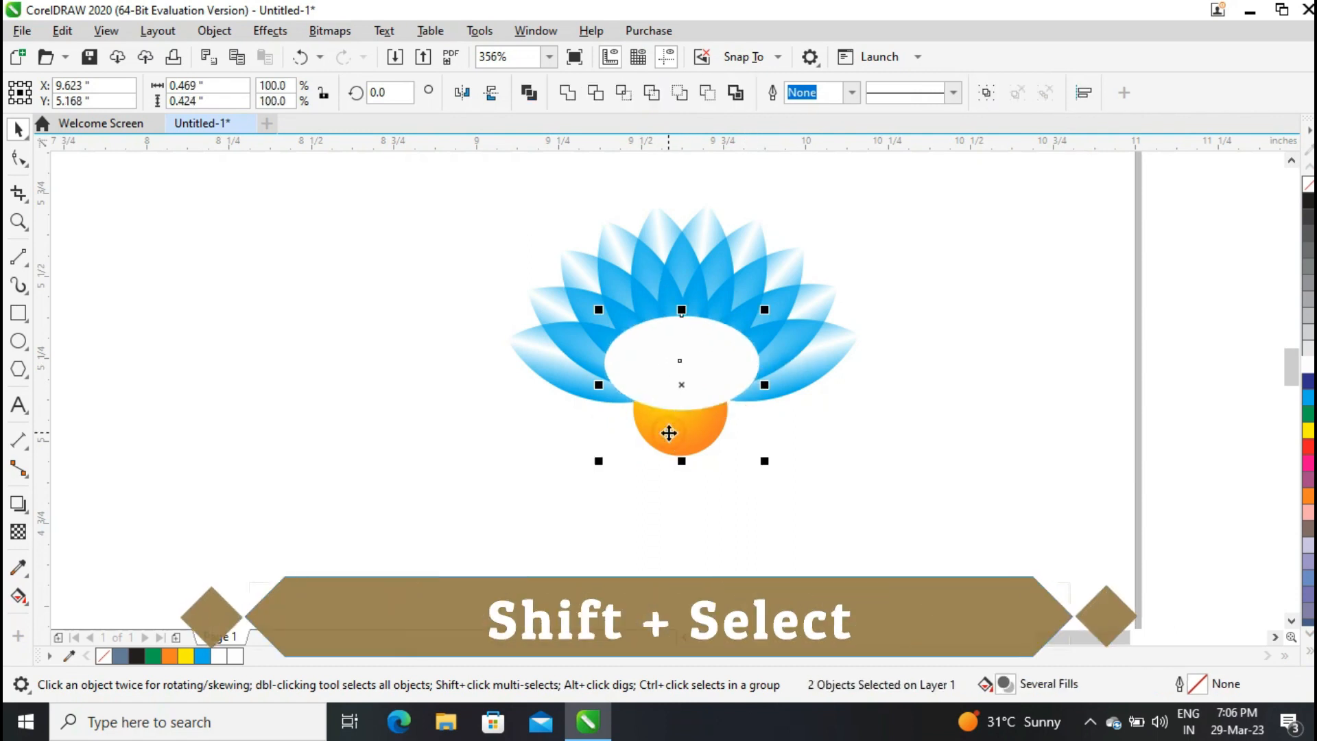
left_click(707, 94)
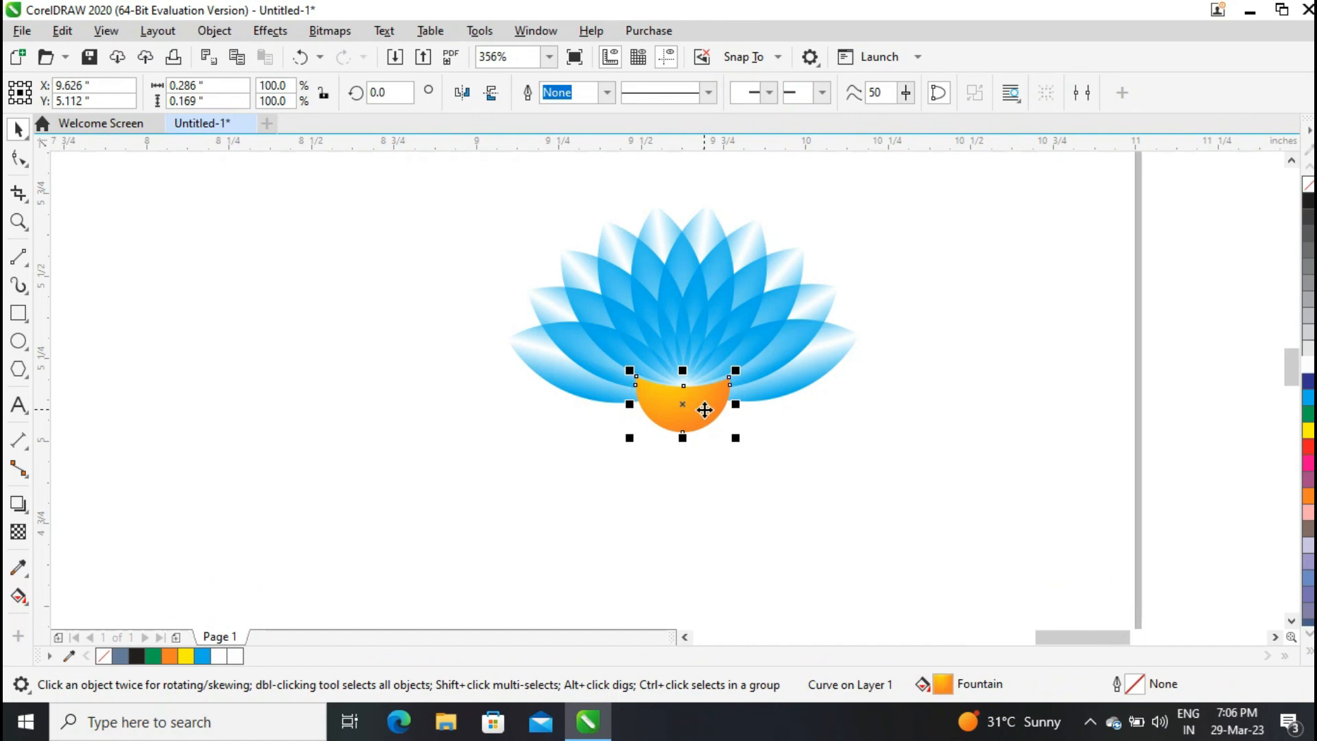
Reshape the bowl's top edge with the Shape tool into an upward curve meeting the petal base.
key("z")
left_click(706, 501)
key("space")
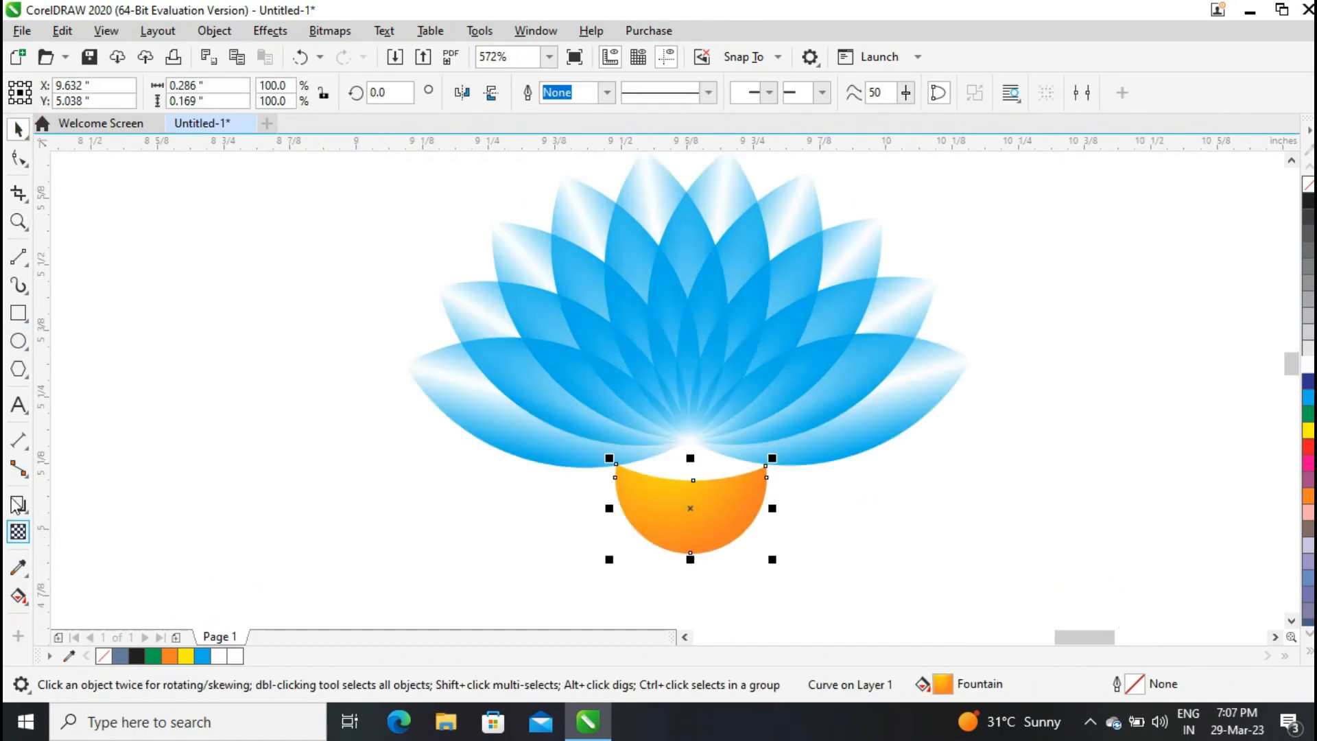
left_click(23, 256)
left_click(23, 163)
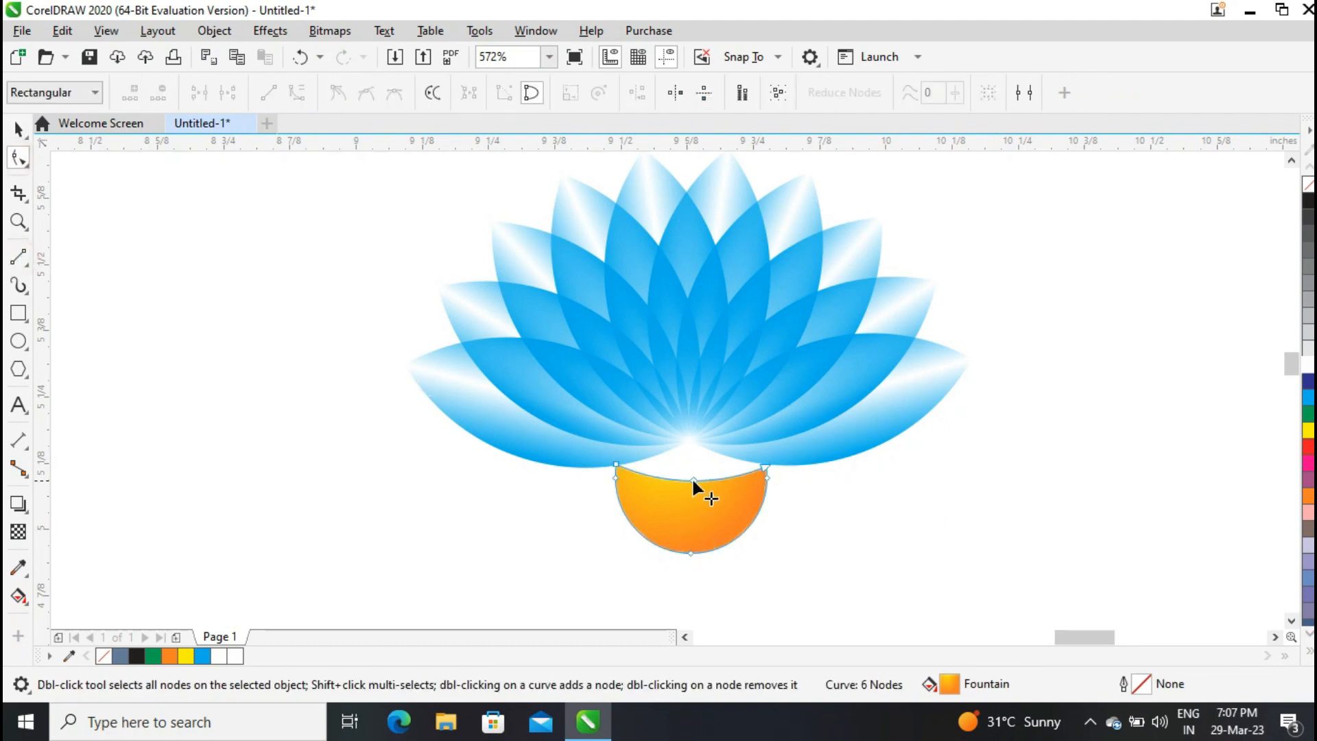
left_click_drag(693, 480, 647, 470)
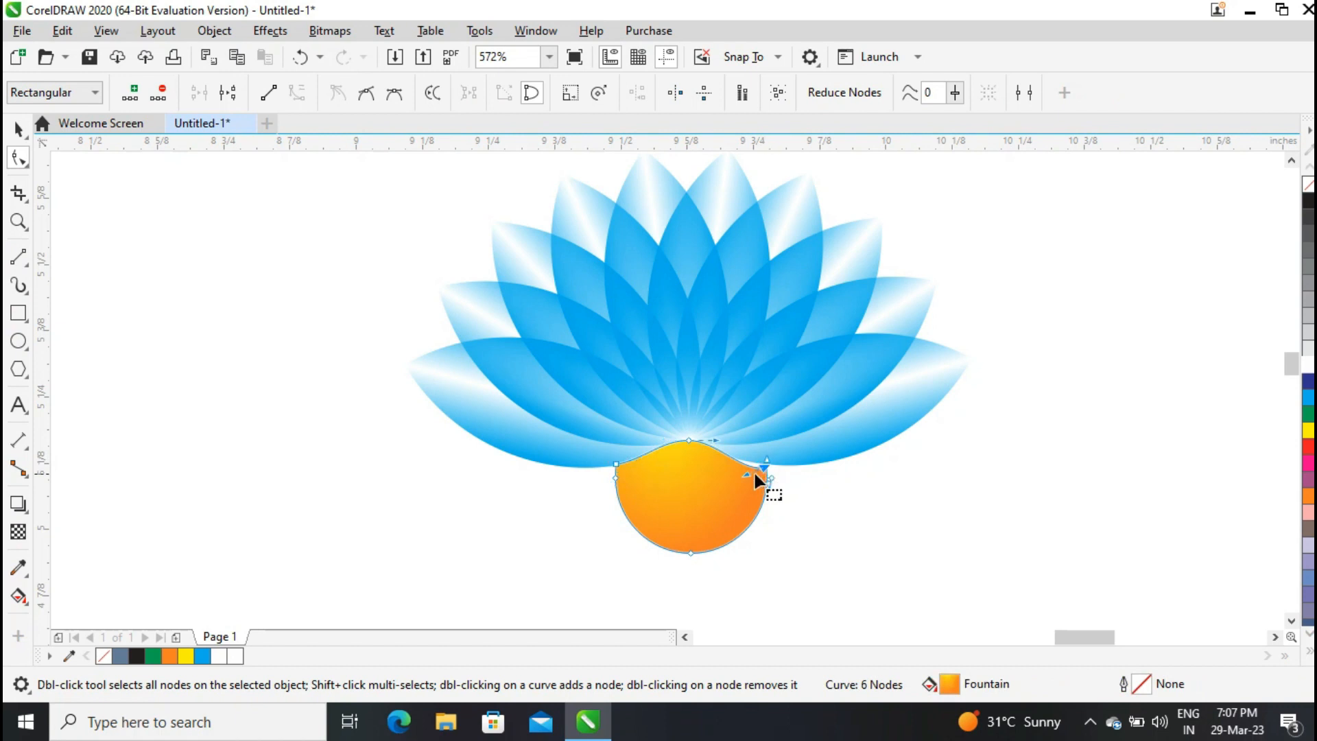
left_click_drag(746, 469, 745, 465)
left_click(18, 128)
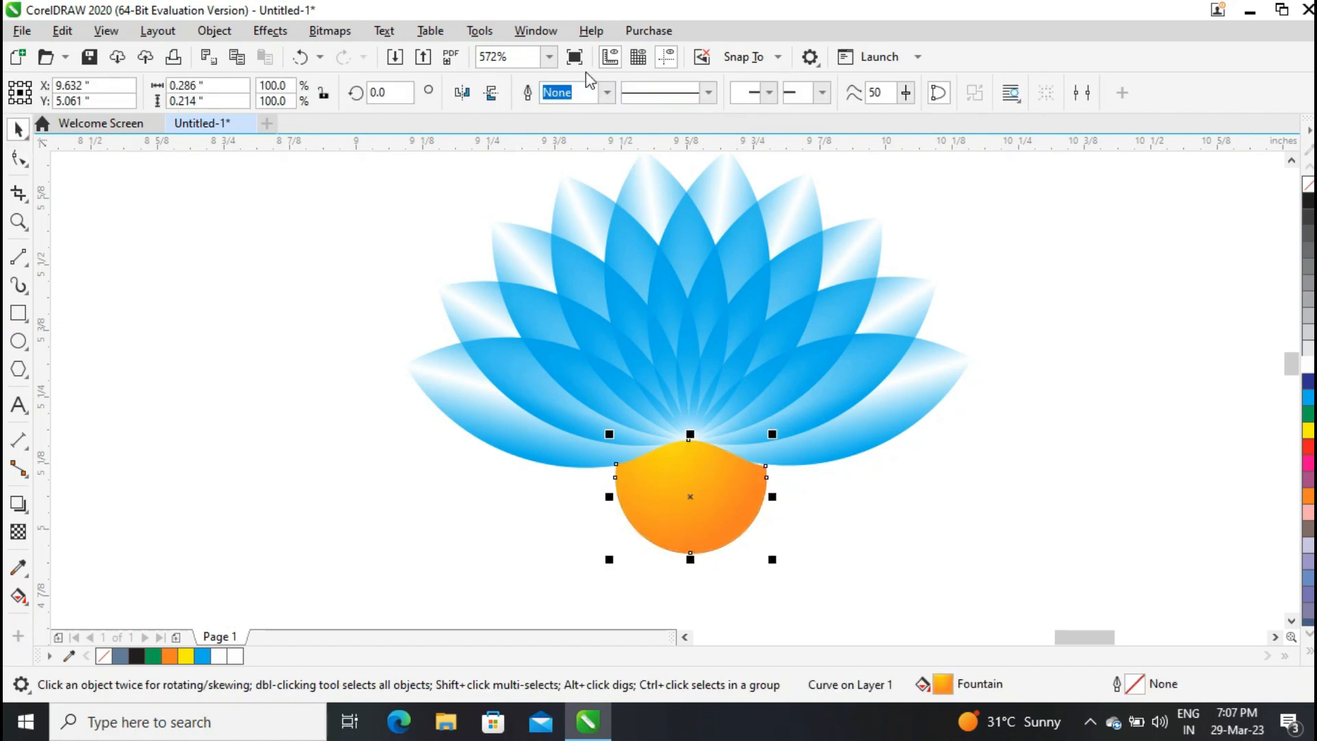
Shorten the orange bowl slightly by pulling its bottom edge up.
left_click(548, 57)
left_click(532, 77)
left_click(866, 285)
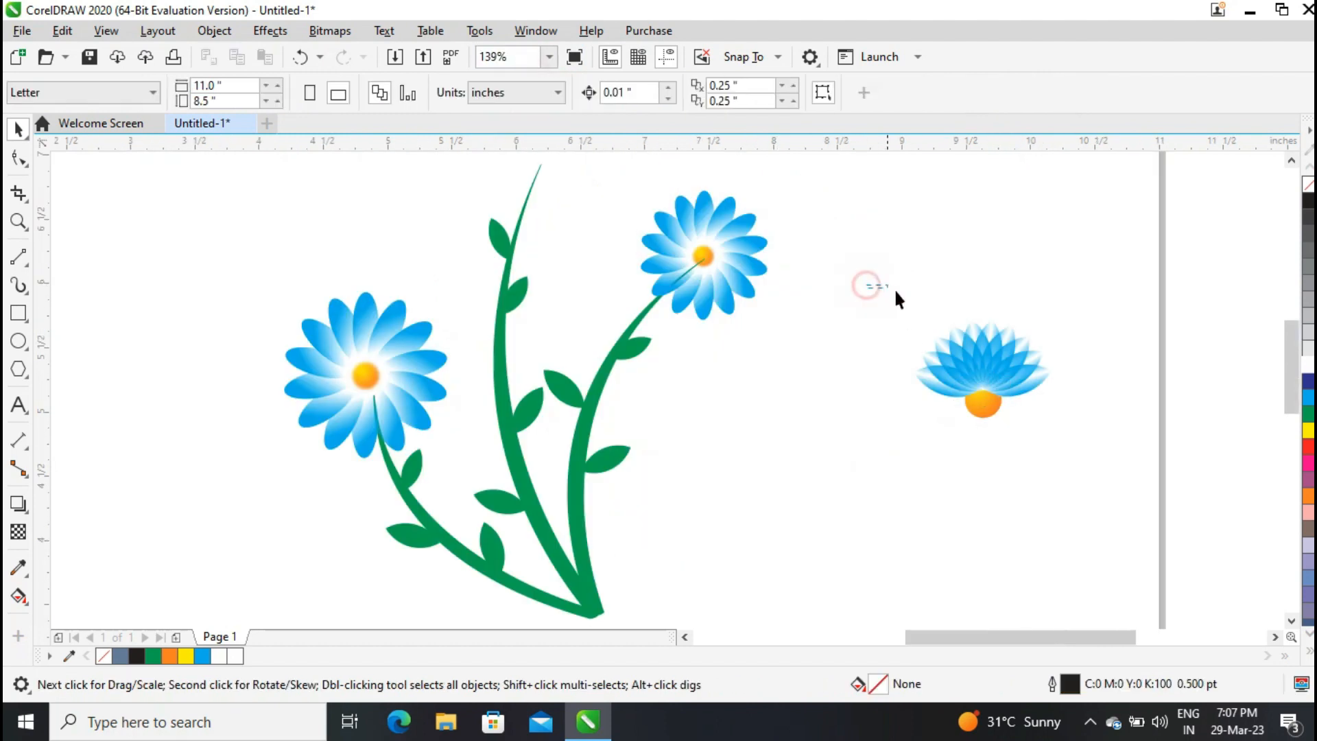
left_click(983, 419)
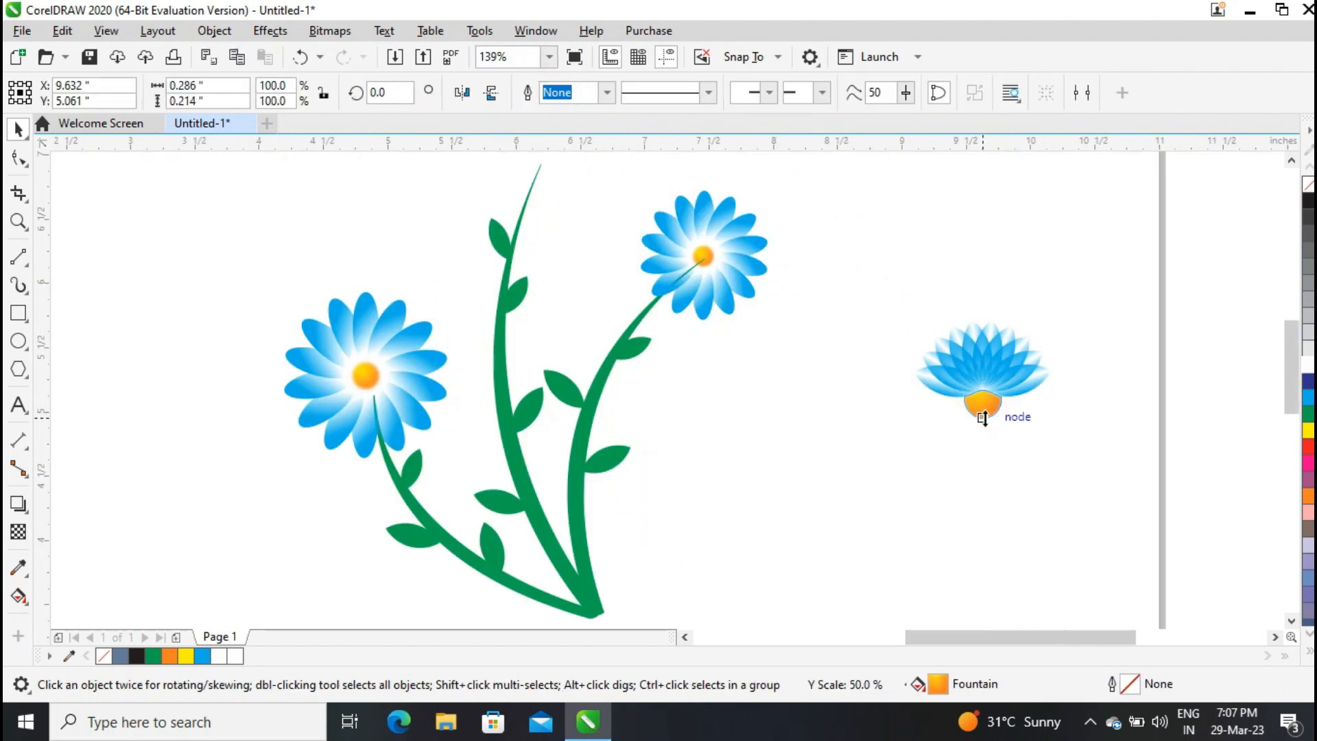
left_click(18, 221)
left_click_drag(873, 279, 1068, 450)
left_click(19, 128)
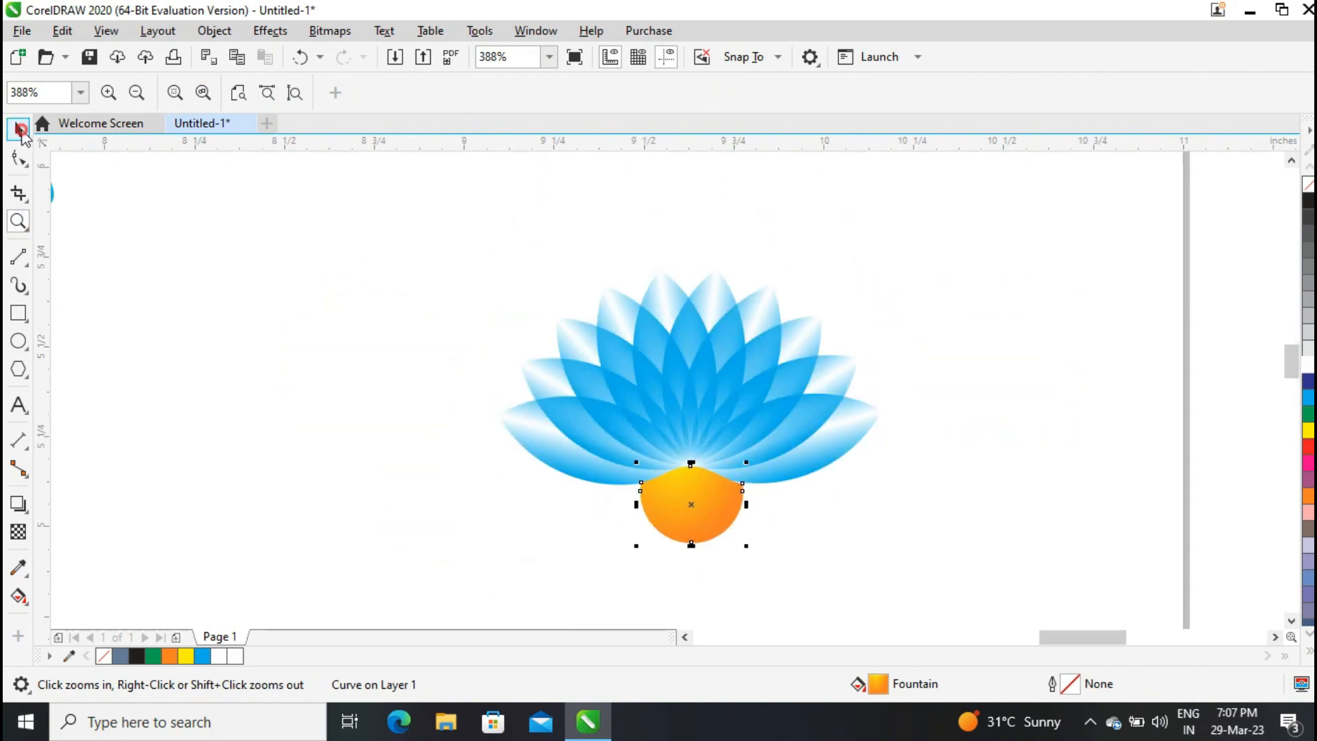
left_click(689, 529)
left_click_drag(693, 551, 693, 533)
Group the lotus petals together with the orange bowl.
left_click_drag(432, 234, 927, 542)
left_click(985, 93)
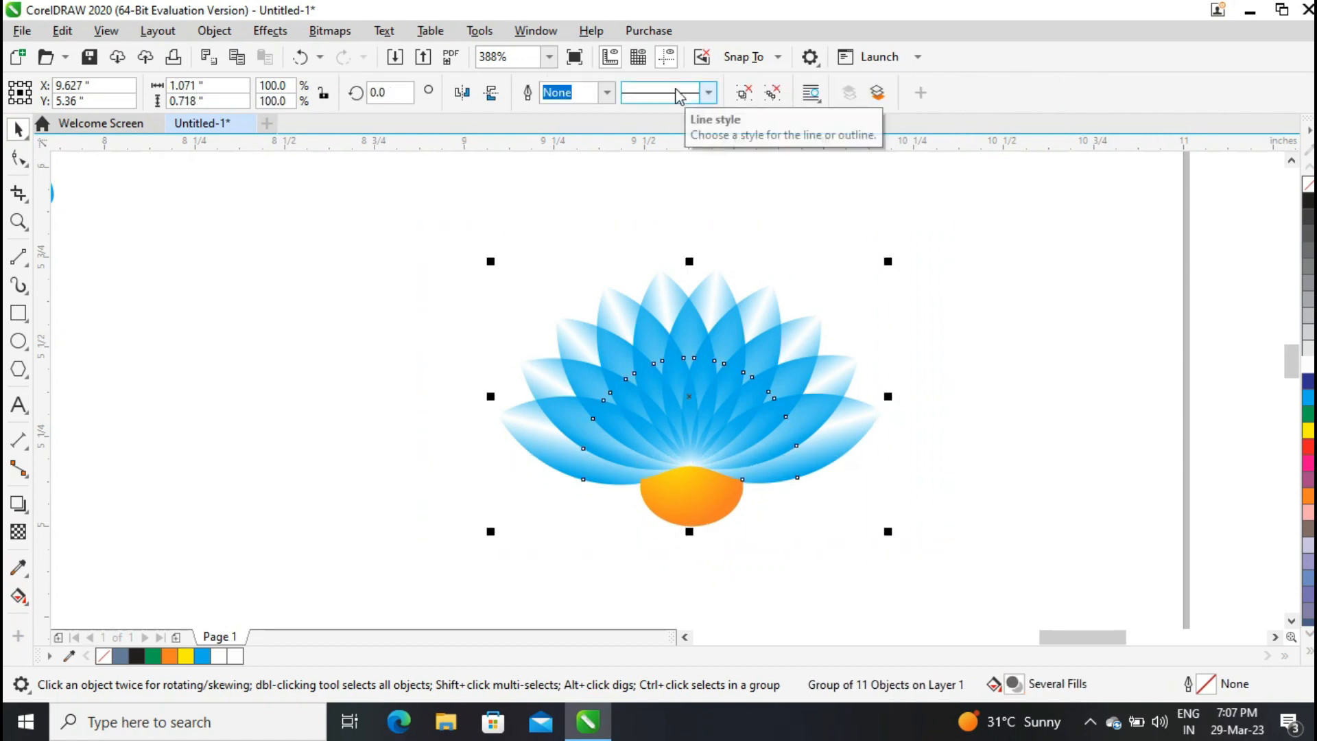
left_click(549, 56)
left_click(493, 75)
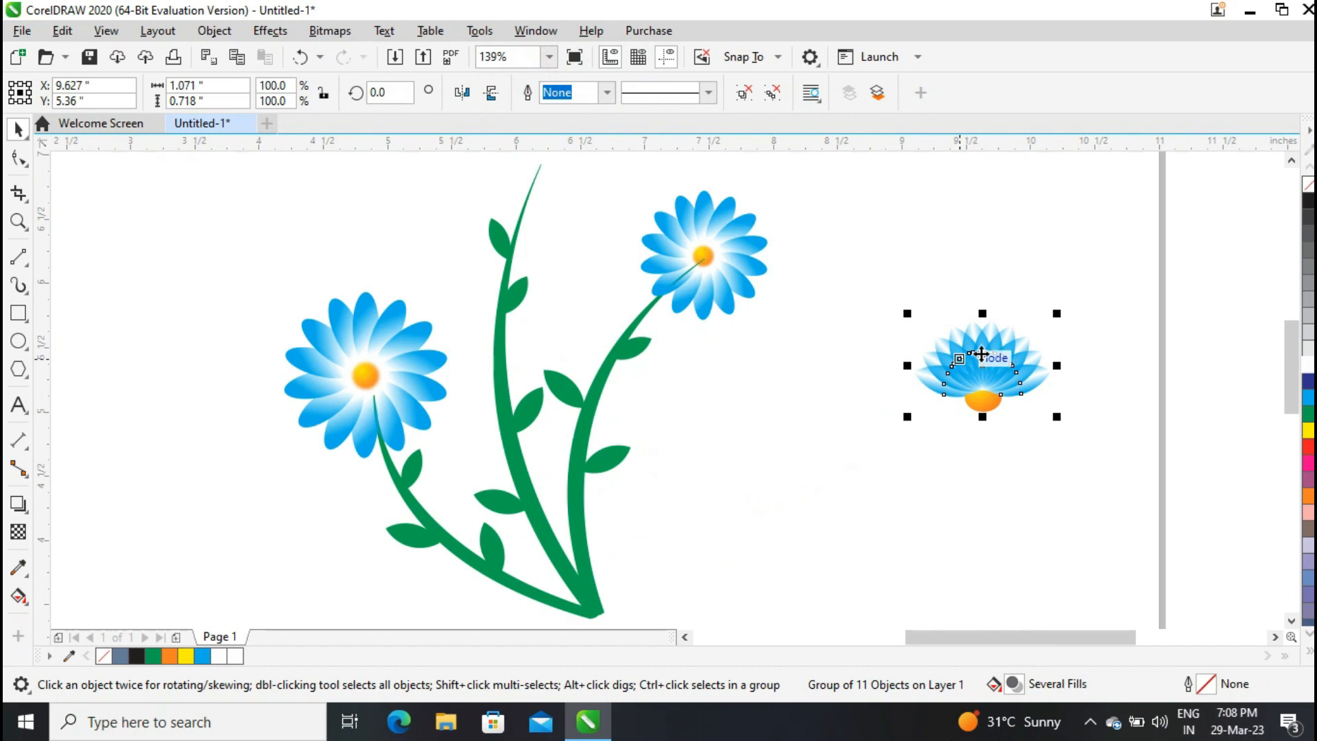
Move the lotus flower onto the tip of the centre stem and tilt it to about 351 degrees.
scroll(981, 357, "up", 1)
left_click_drag(985, 415, 562, 233)
left_click(547, 191)
scroll(1285, 358, "up", 1)
left_click(555, 235)
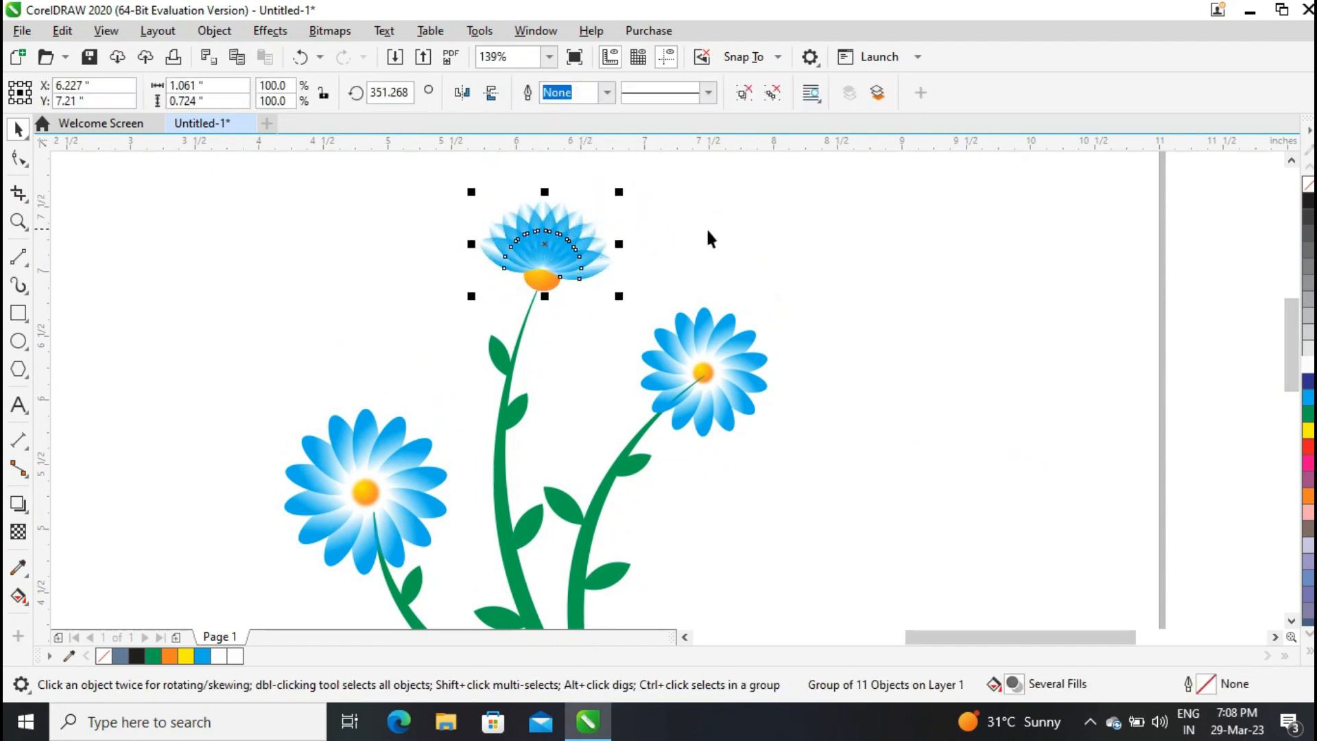
left_click(929, 286)
left_click(543, 226)
left_click(990, 343)
Select the whole plant and move it to the left side of the page.
left_click(550, 56)
left_click(537, 78)
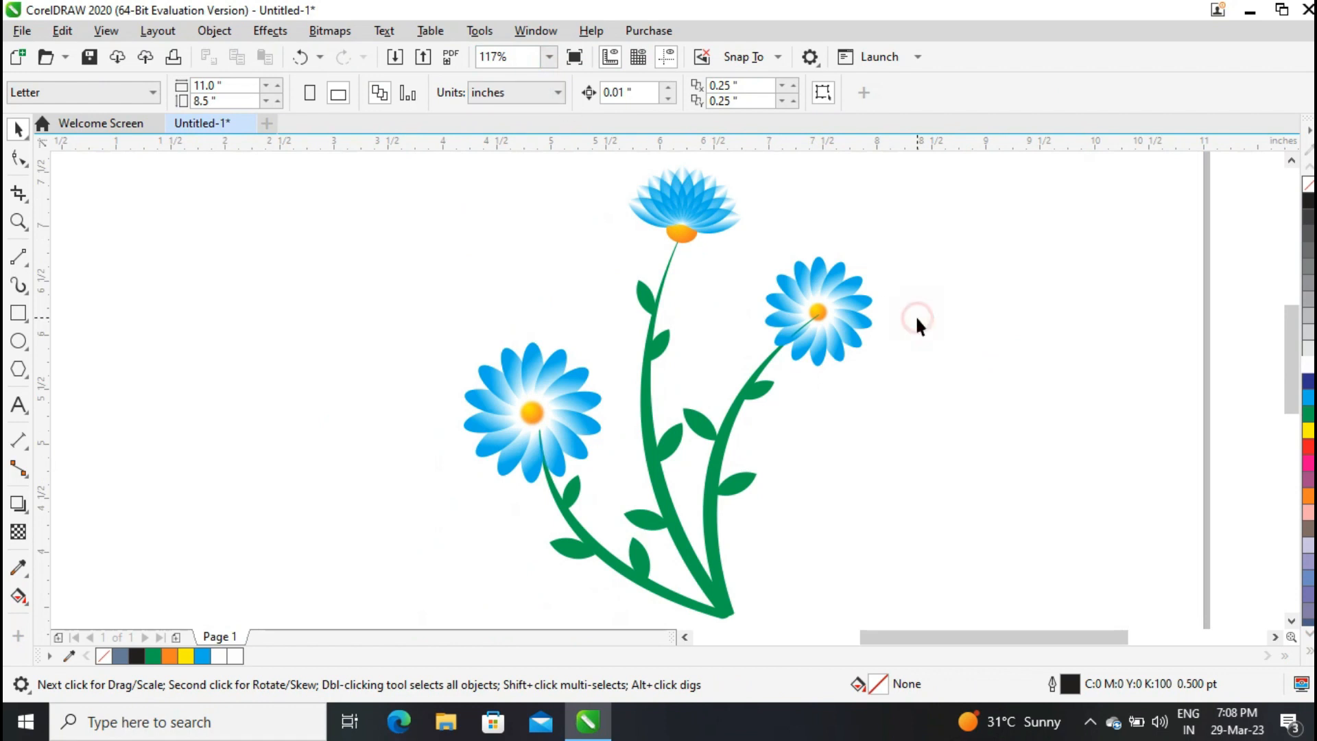
left_click(549, 57)
left_click(500, 79)
left_click_drag(582, 215, 872, 478)
left_click_drag(729, 342, 565, 378)
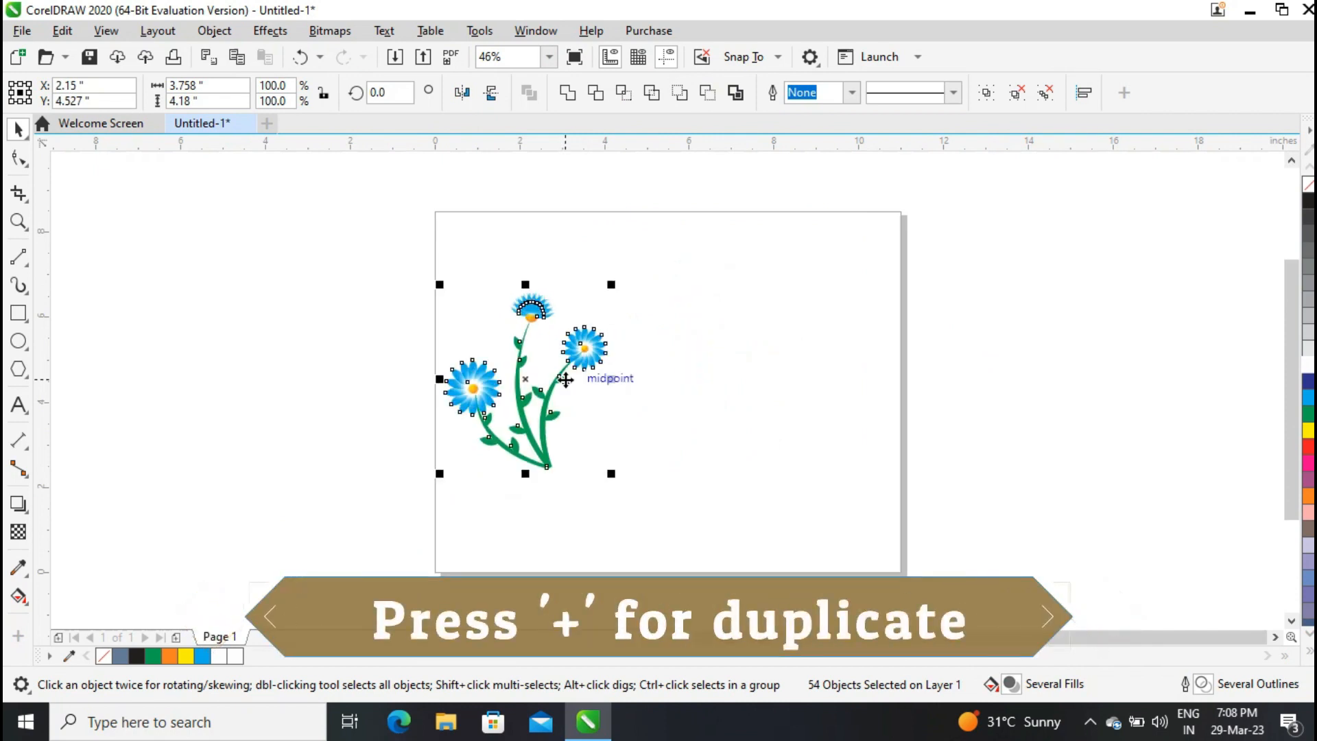
Create two duplicates of the plant spaced across the page to the right.
left_click_drag(657, 380, 867, 420)
key("plus")
key("plus")
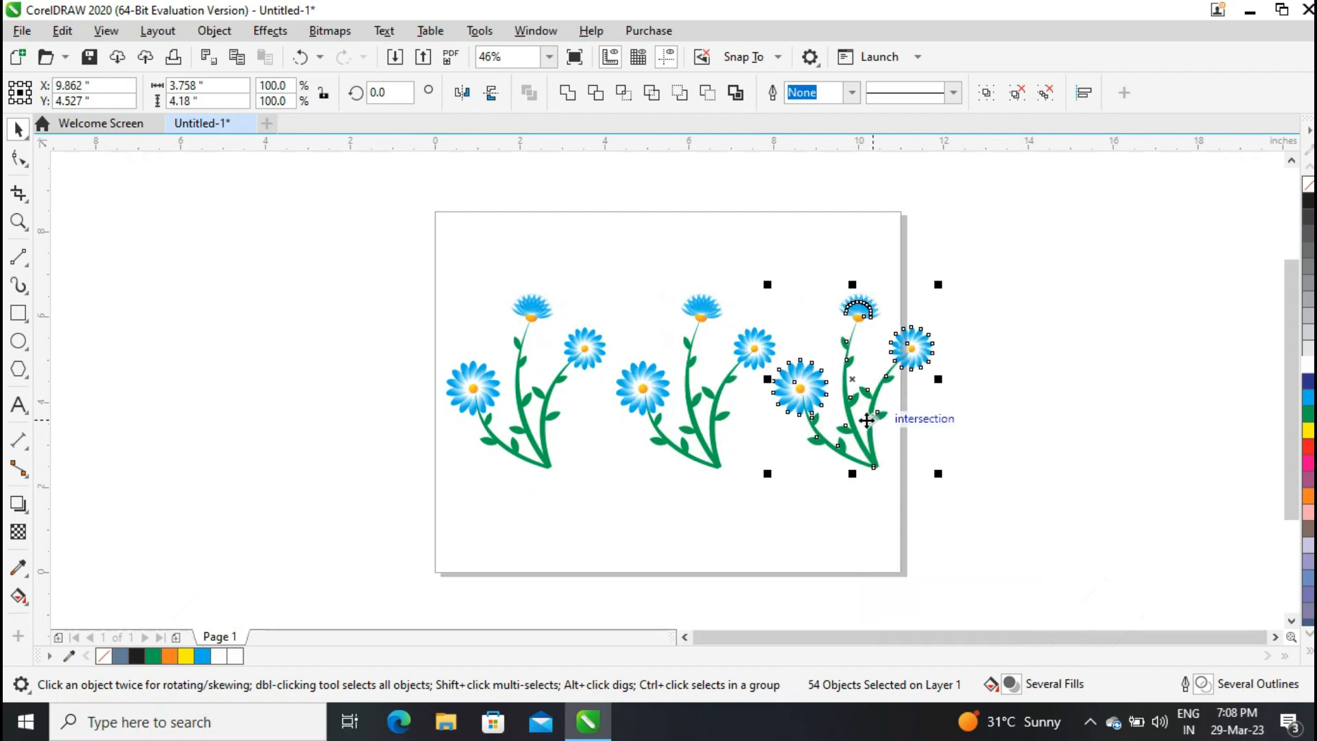
Recolor the middle plant's left daisy yellow.
left_click(635, 376, "ctrl")
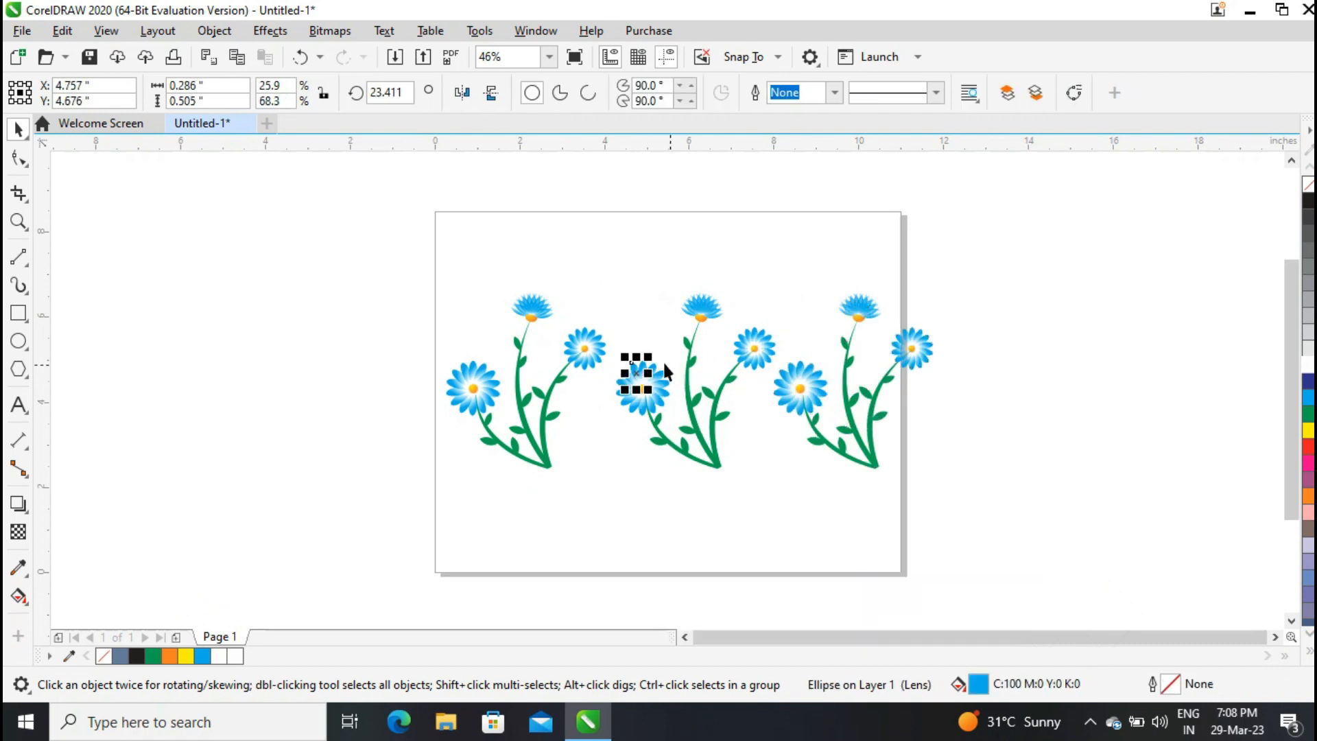
left_click(548, 57)
left_click(504, 119)
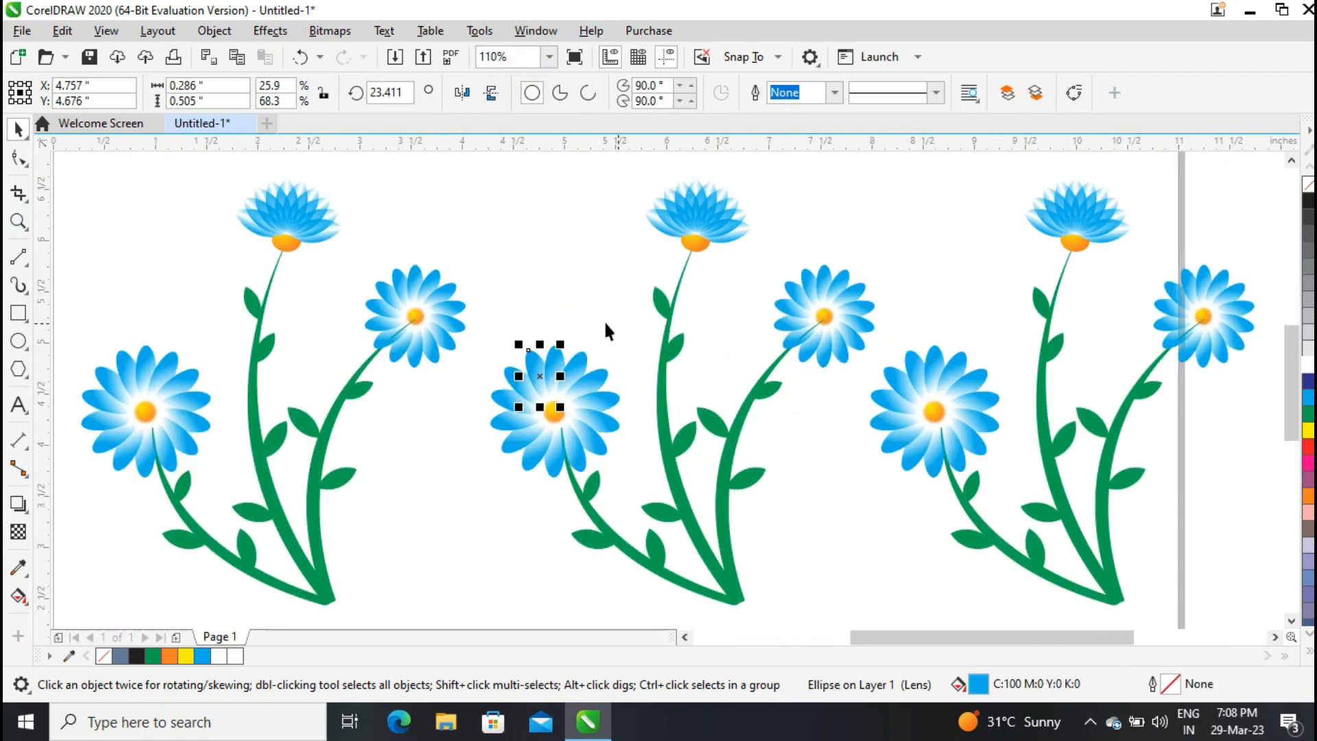
left_click(460, 338)
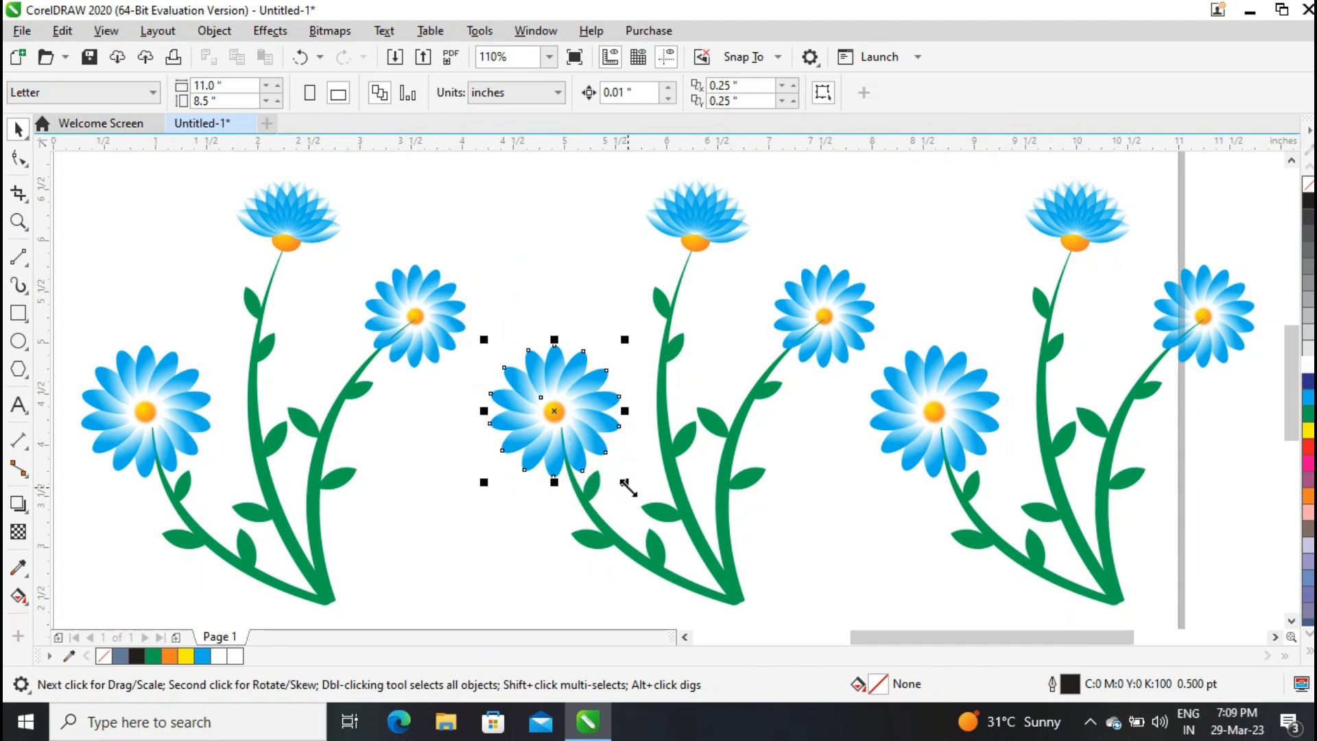
left_click(1309, 430)
Recolor the middle plant's lotus petals and right daisy yellow.
left_click_drag(613, 167, 809, 242)
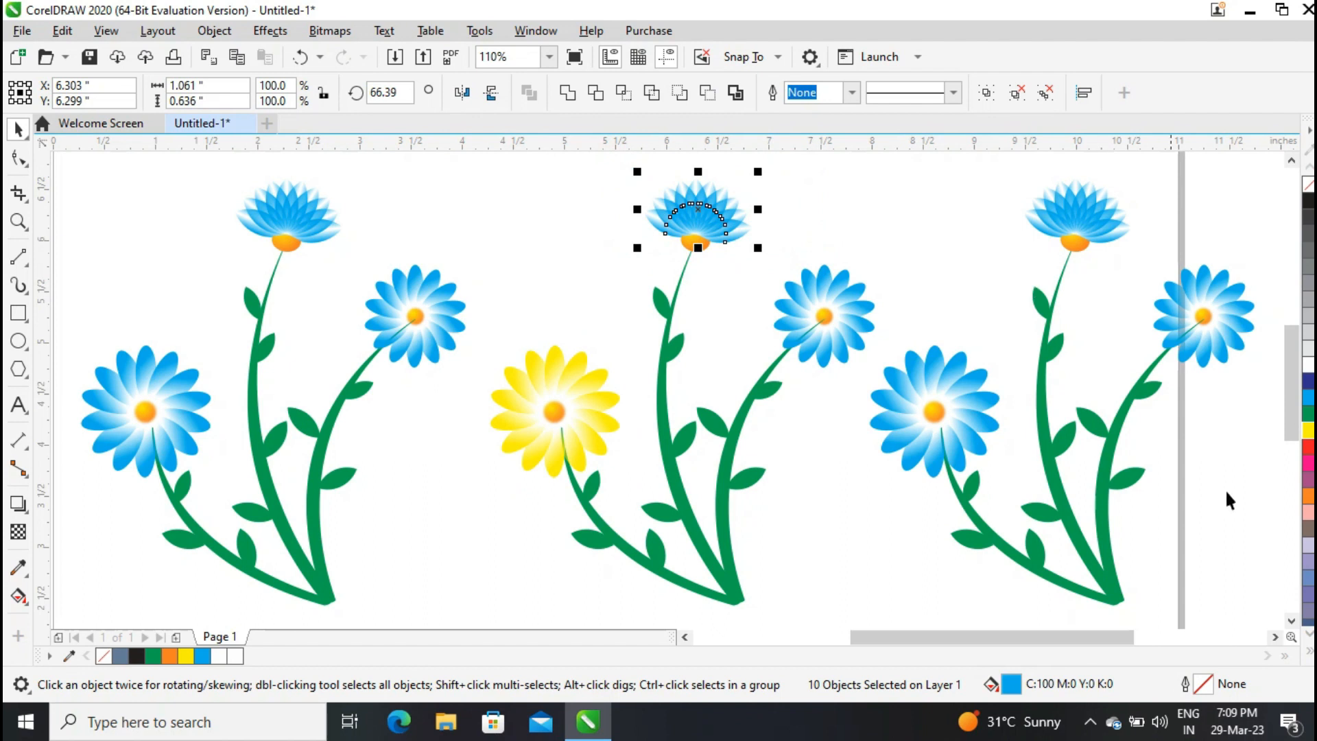
left_click(1308, 429)
left_click(785, 244)
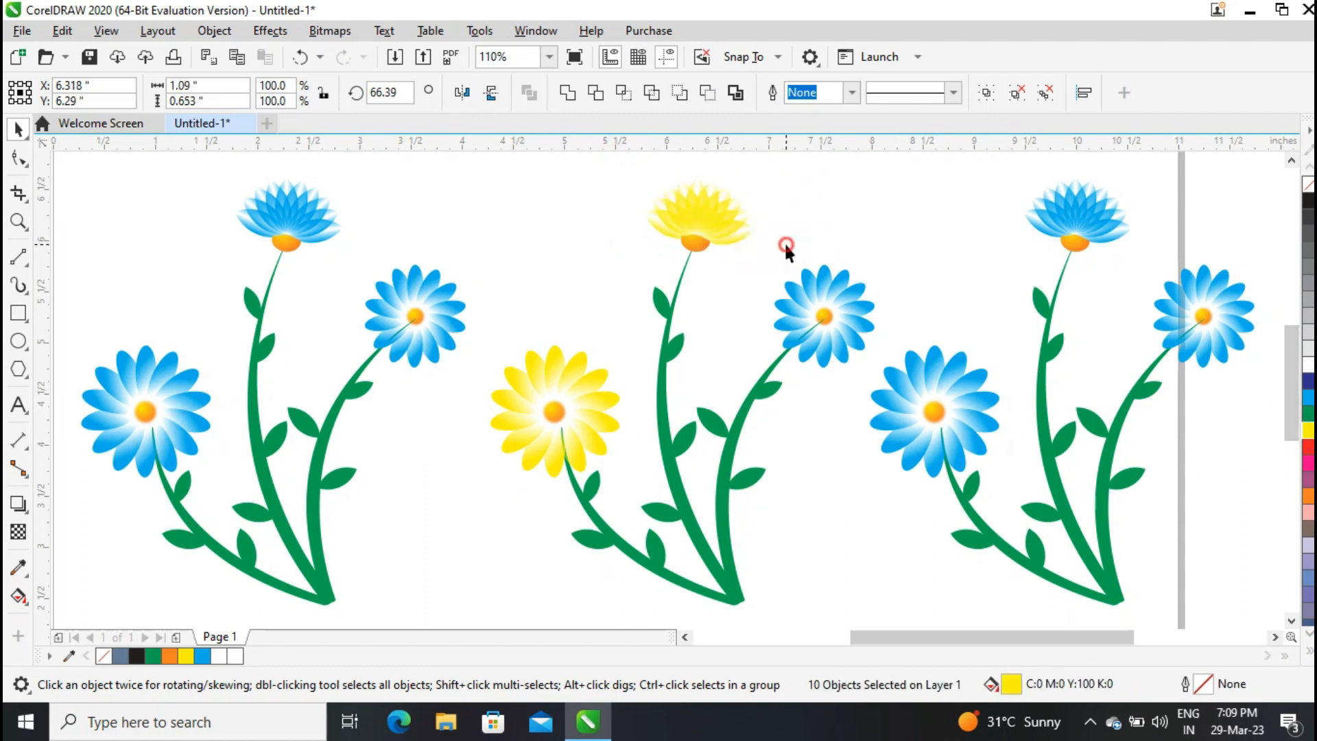
left_click_drag(883, 378, 884, 379)
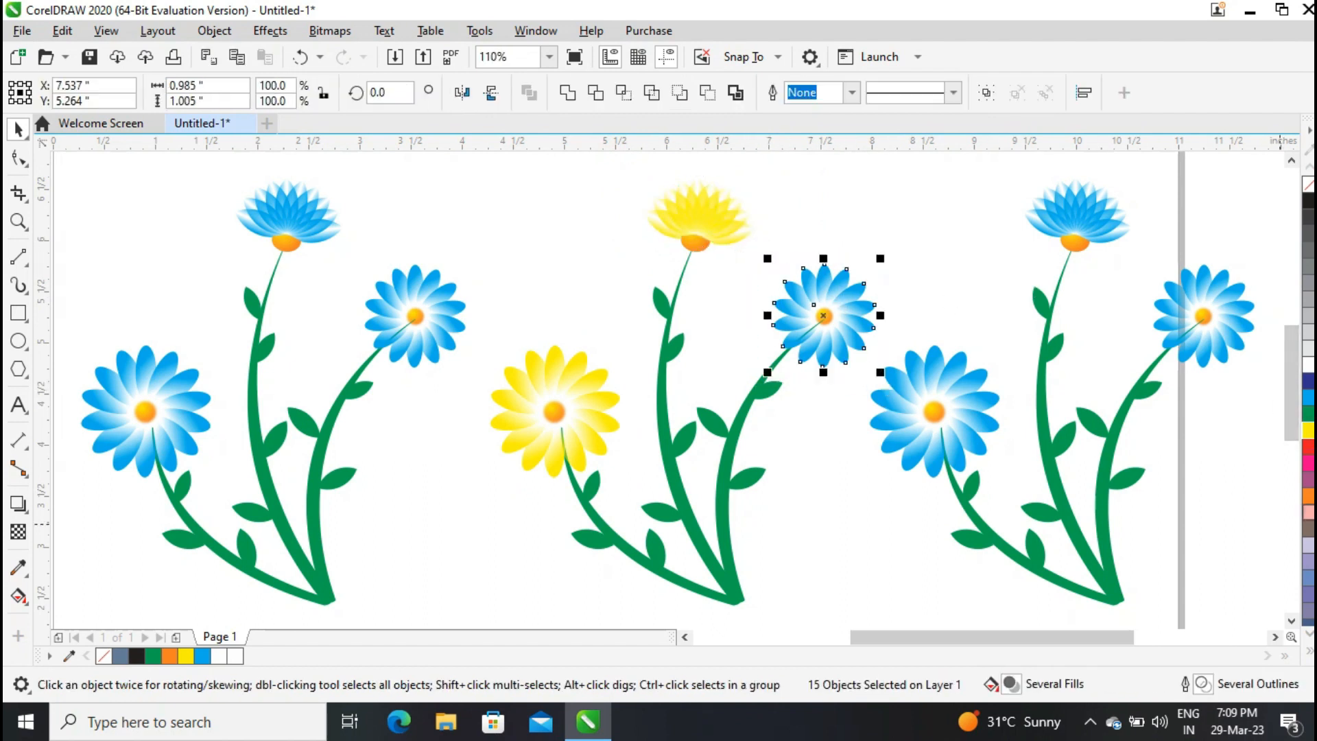
left_click(1309, 430)
Recolor the right plant's left daisy Deep Pink.
left_click_drag(1005, 316, 855, 478)
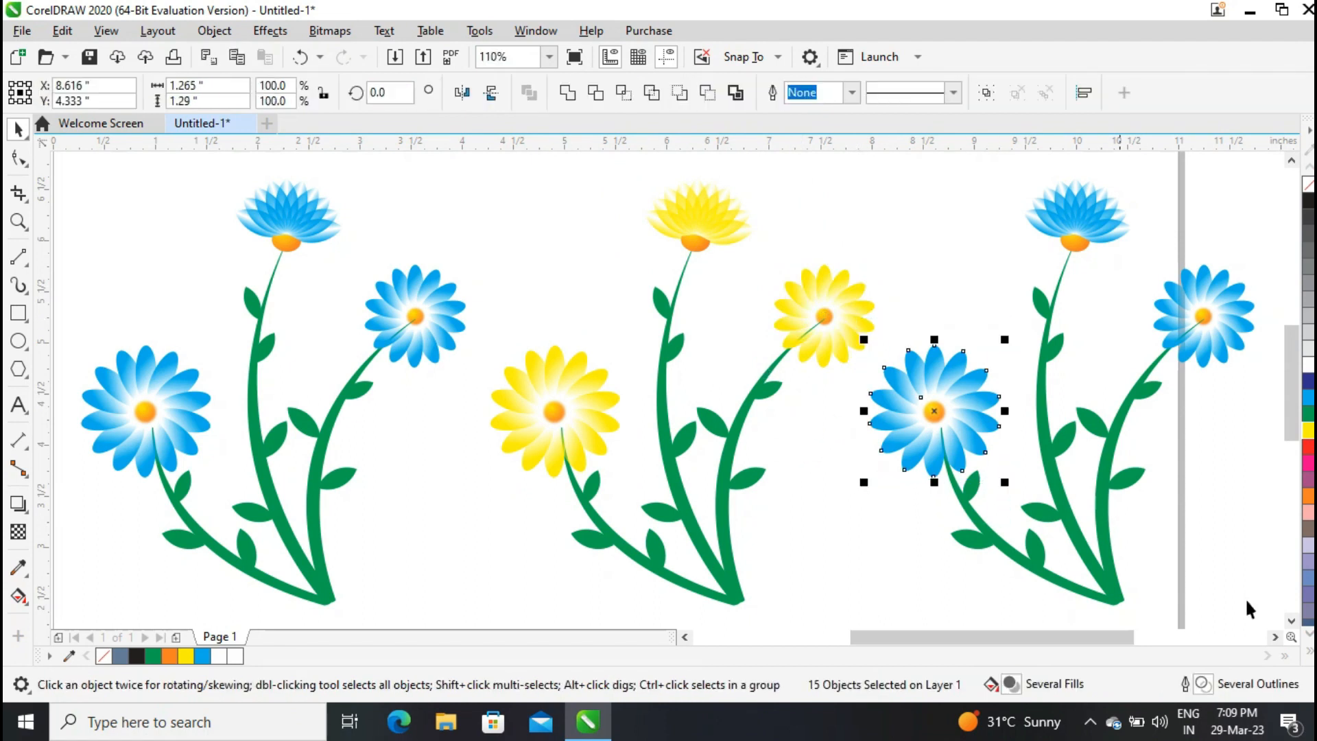
left_click(1308, 650)
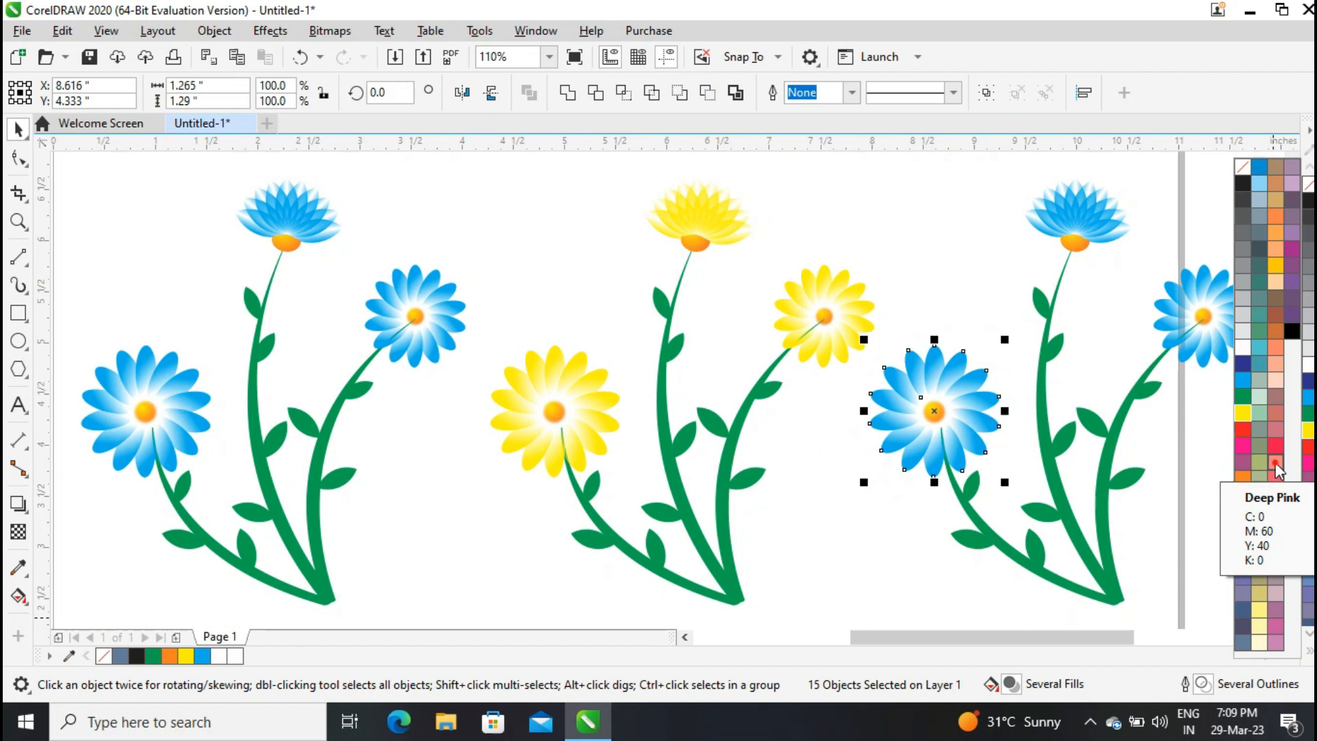
left_click(1274, 462)
Recolor the right plant's lotus petals and right daisy Deep Pink.
left_click_drag(1154, 254, 1154, 255)
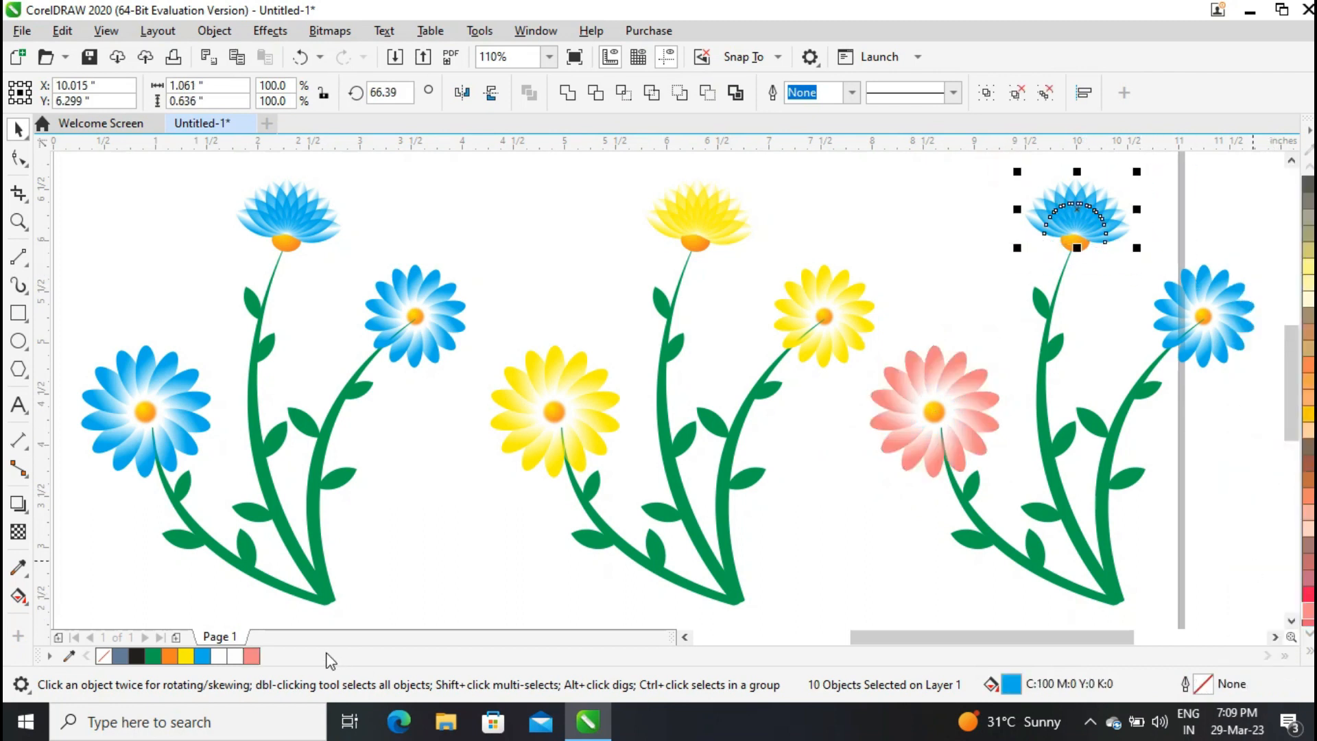
left_click(252, 656)
left_click(1143, 255)
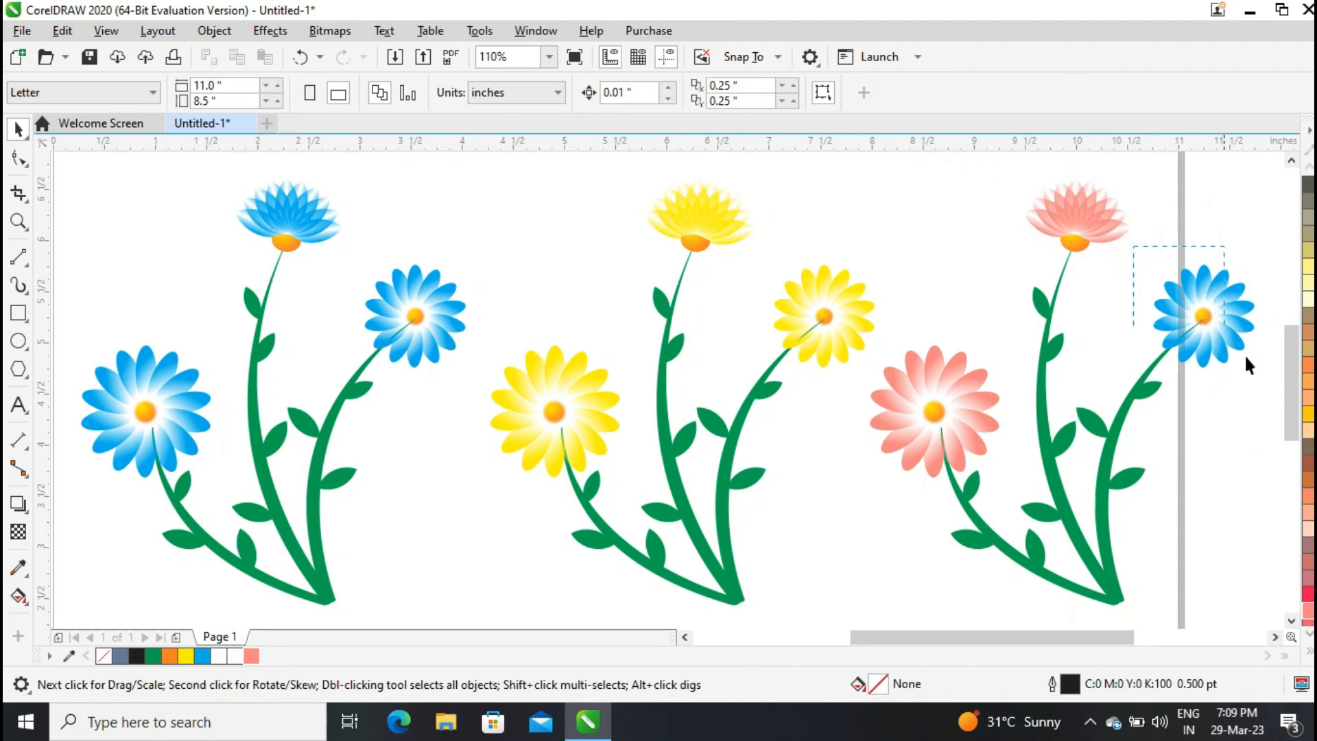
left_click_drag(1243, 352, 1244, 355)
left_click(252, 656)
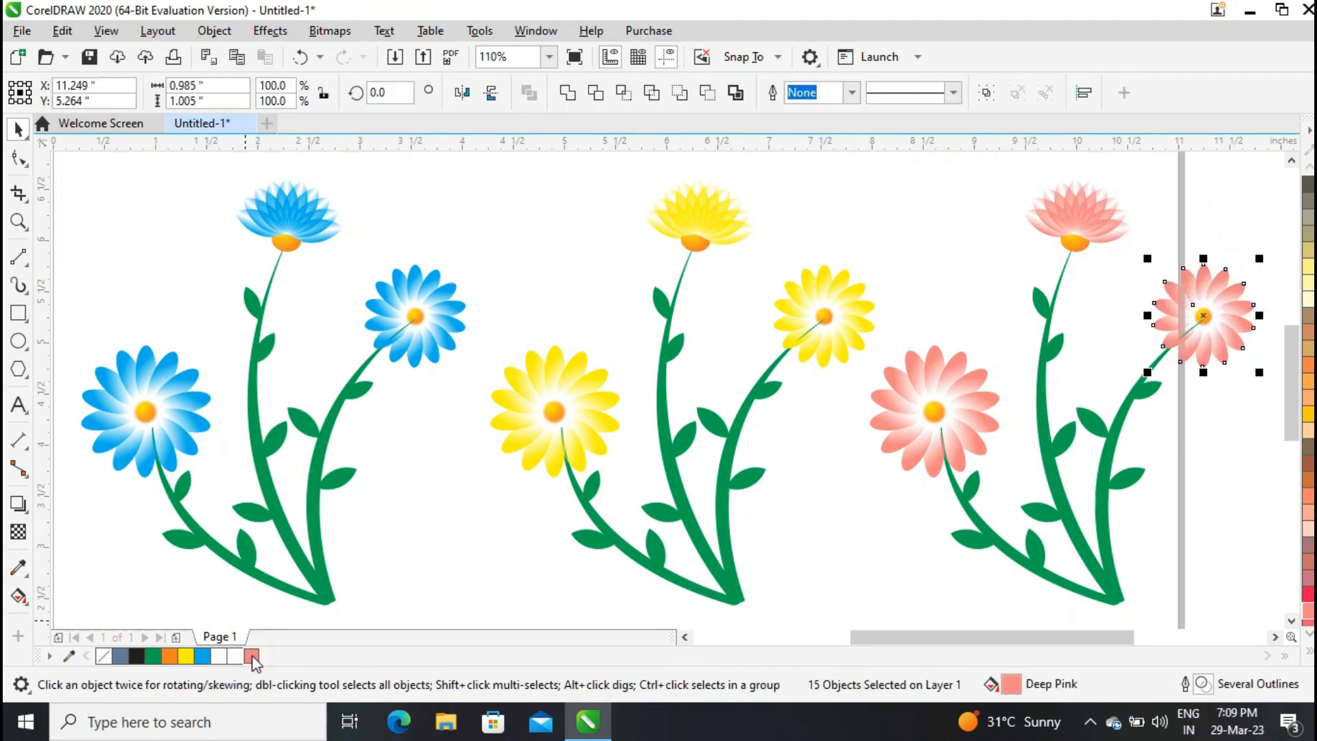
Switch the document units to pixels and set the page size to 1920 × 1080 px.
left_click(878, 207)
left_click(549, 57)
left_click(532, 74)
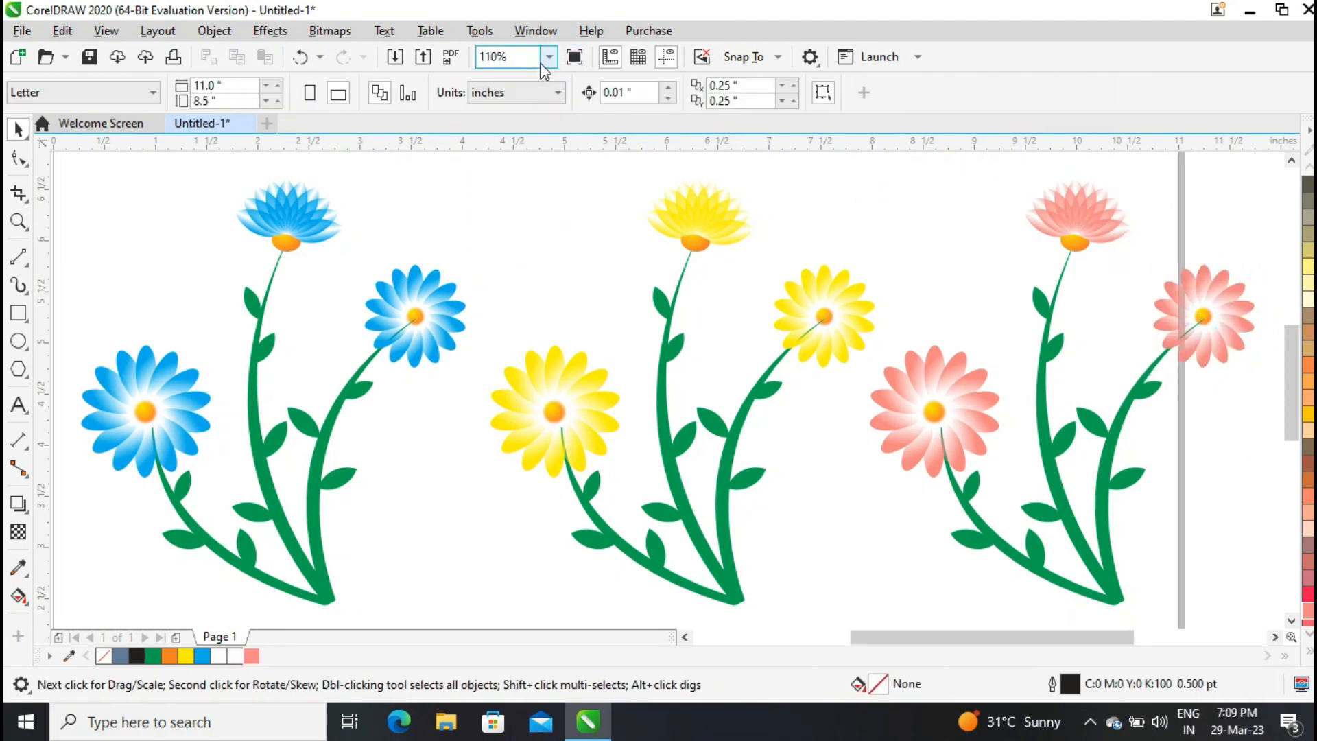
left_click(549, 57)
left_click(507, 89)
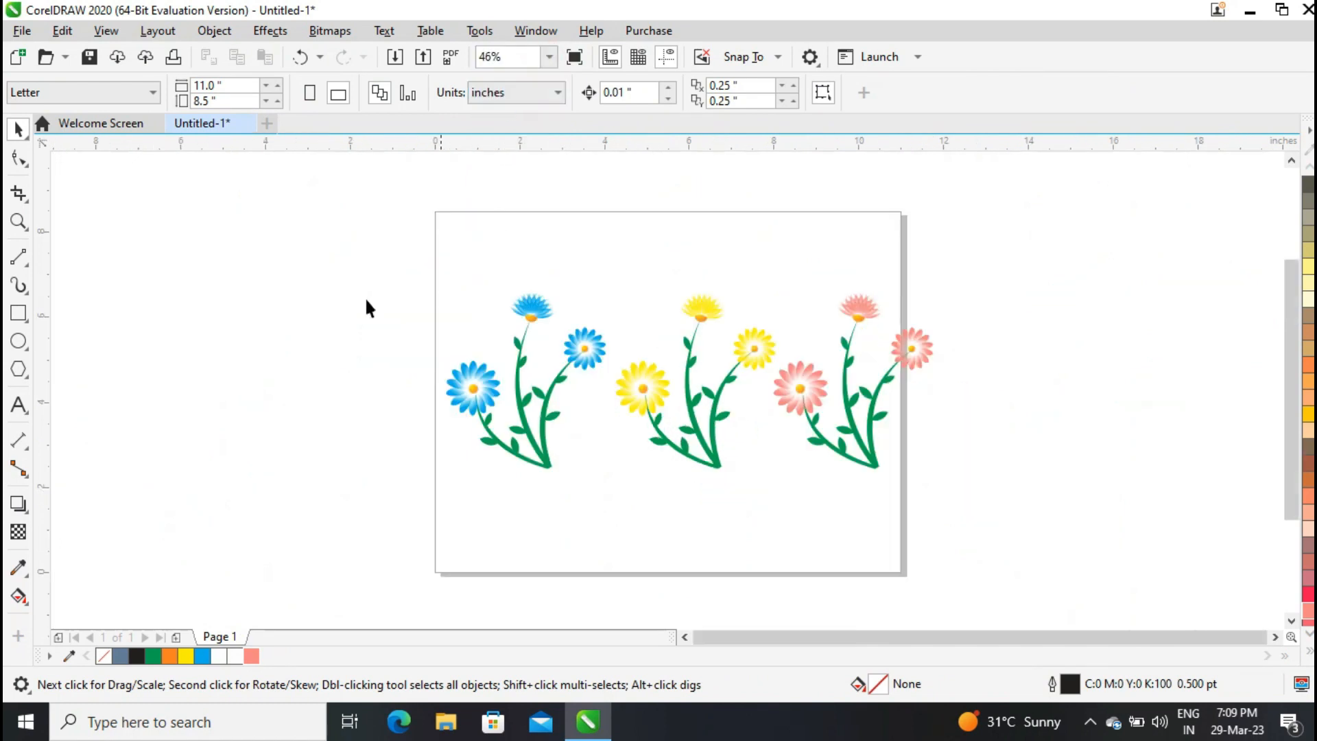
left_click(533, 93)
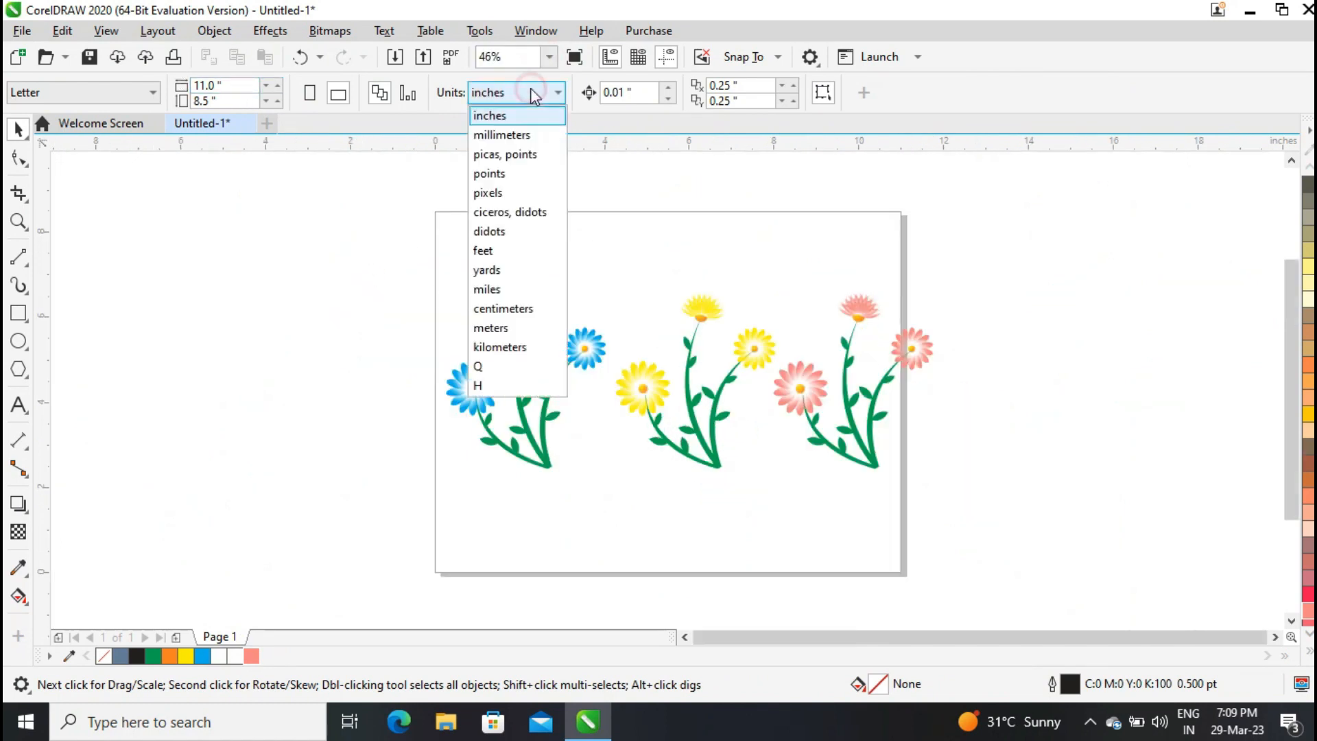
left_click(504, 193)
type("1920")
key("Tab")
type("1080")
key("Return")
Select all three plants and reposition them in the middle of the resized page.
left_click_drag(347, 199, 1006, 541)
left_click_drag(944, 474, 760, 409)
left_click_drag(696, 352, 745, 386)
left_click_drag(816, 452, 780, 428)
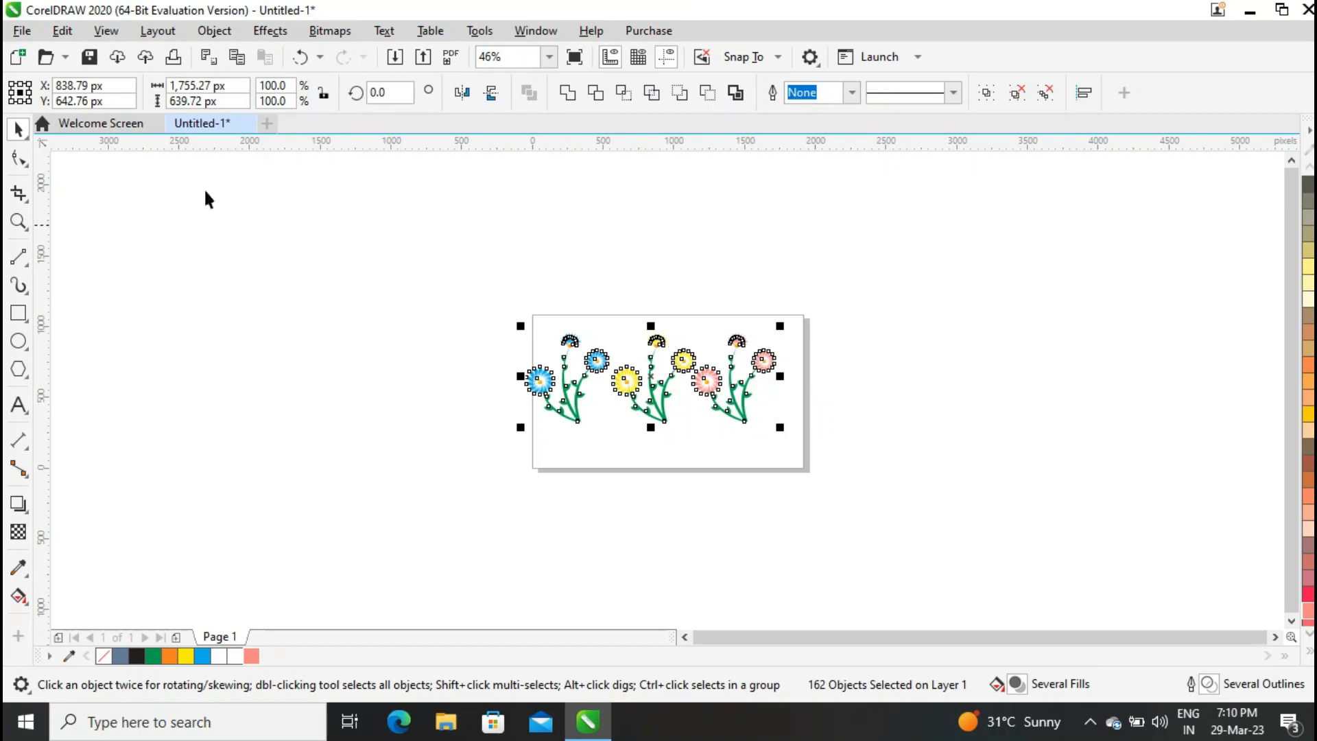
left_click(550, 56)
left_click(520, 96)
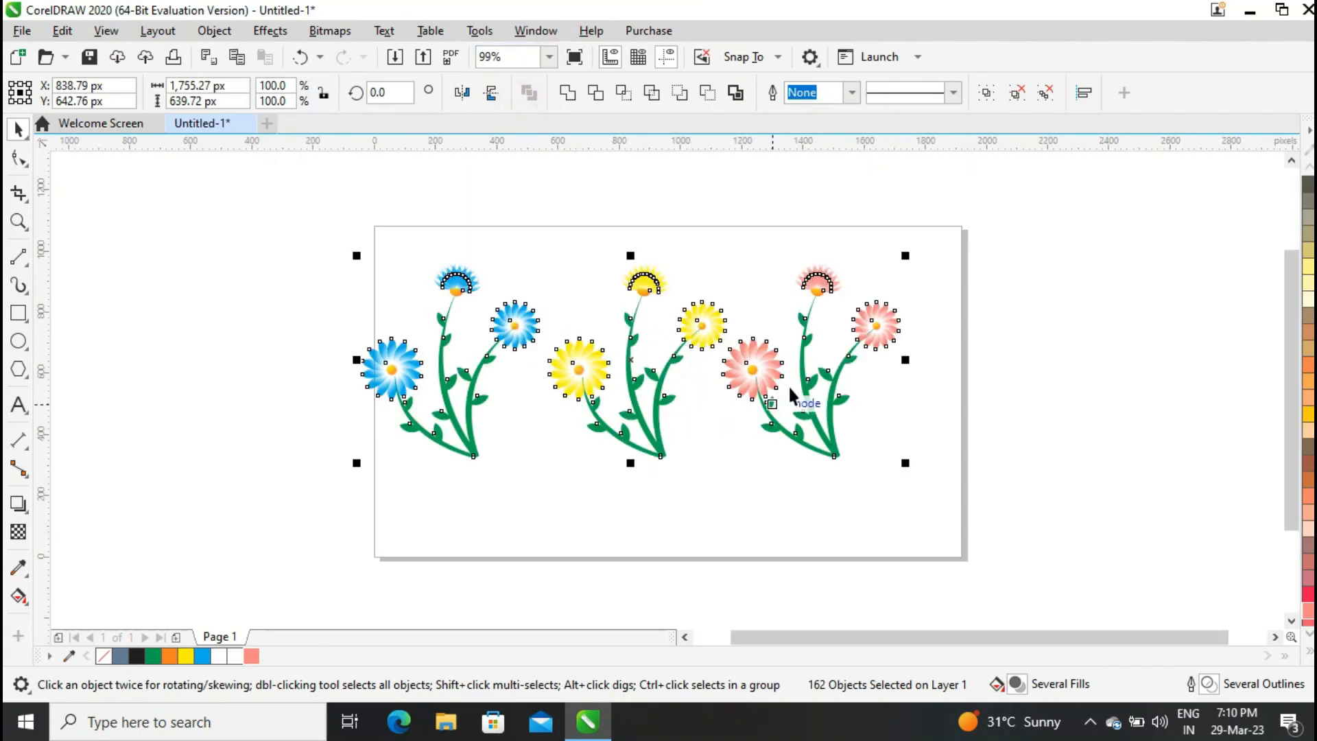
left_click_drag(802, 393, 872, 425)
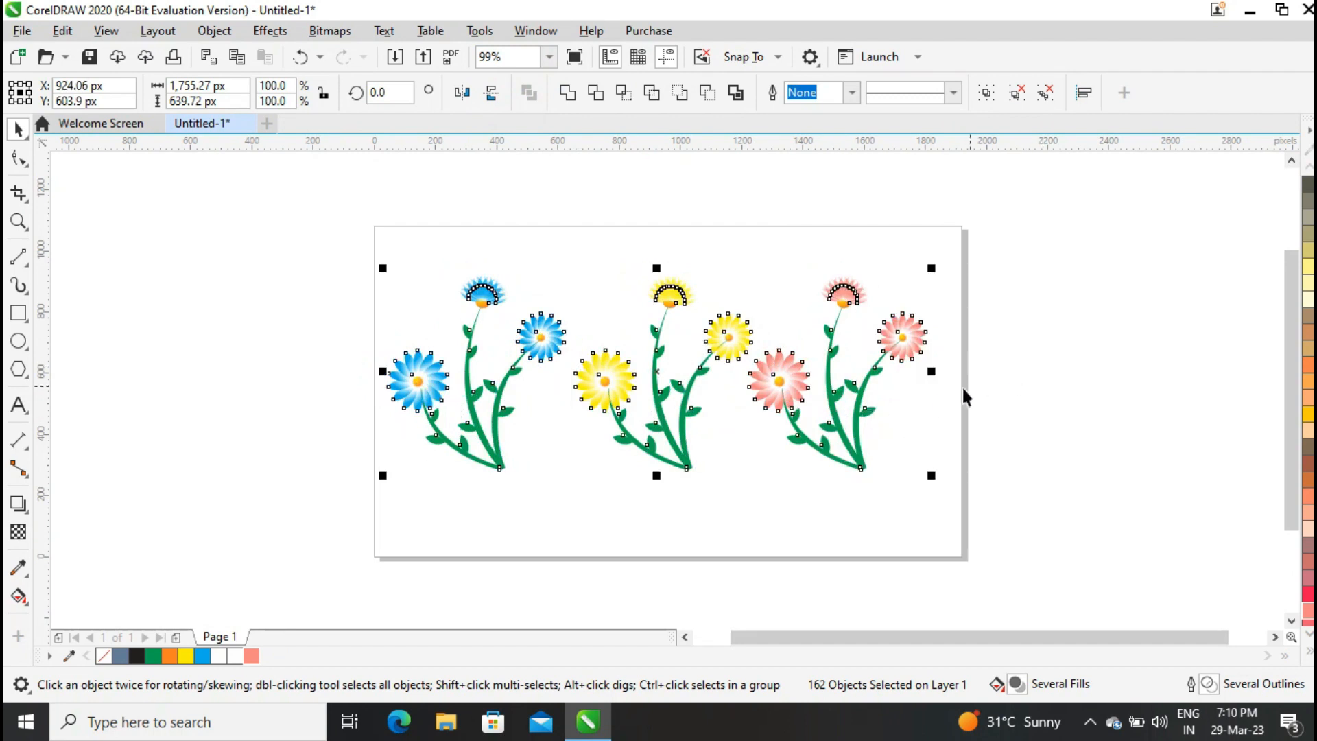
left_click(1073, 396)
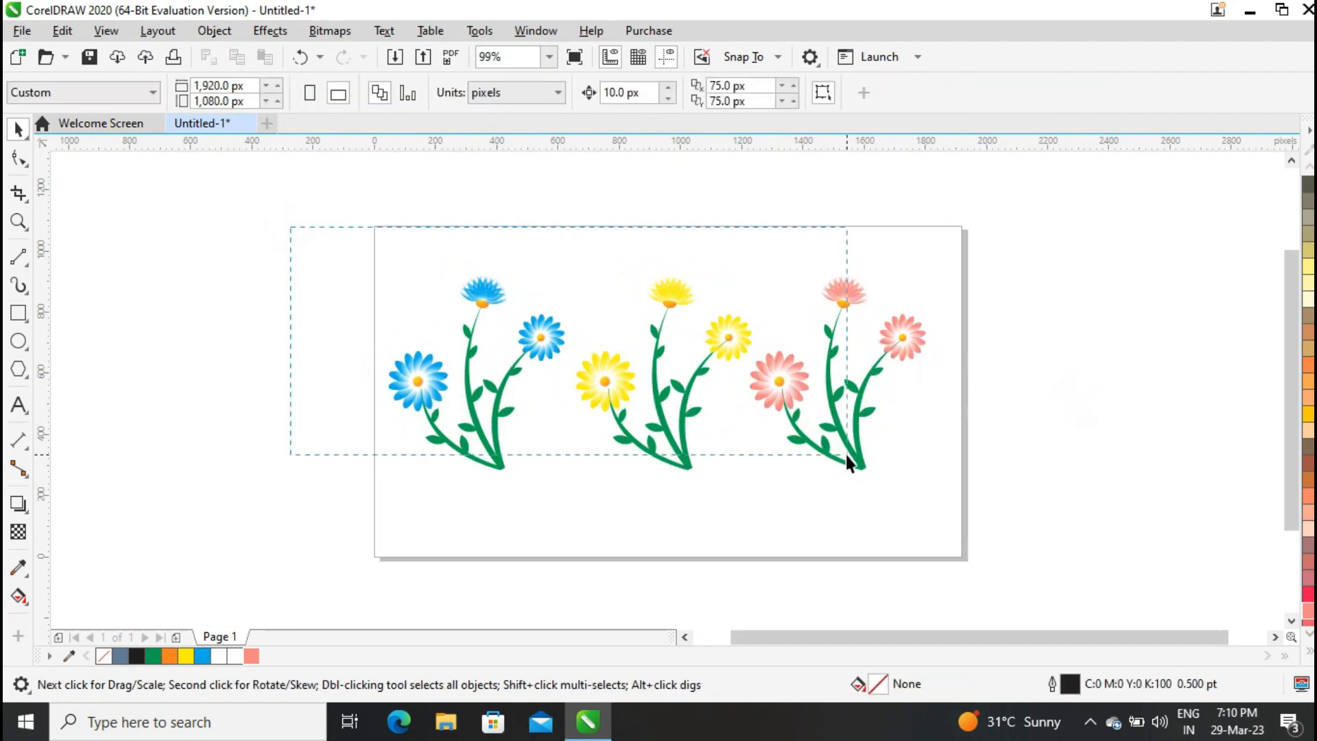
left_click_drag(848, 463, 953, 480)
left_click_drag(665, 330, 665, 369)
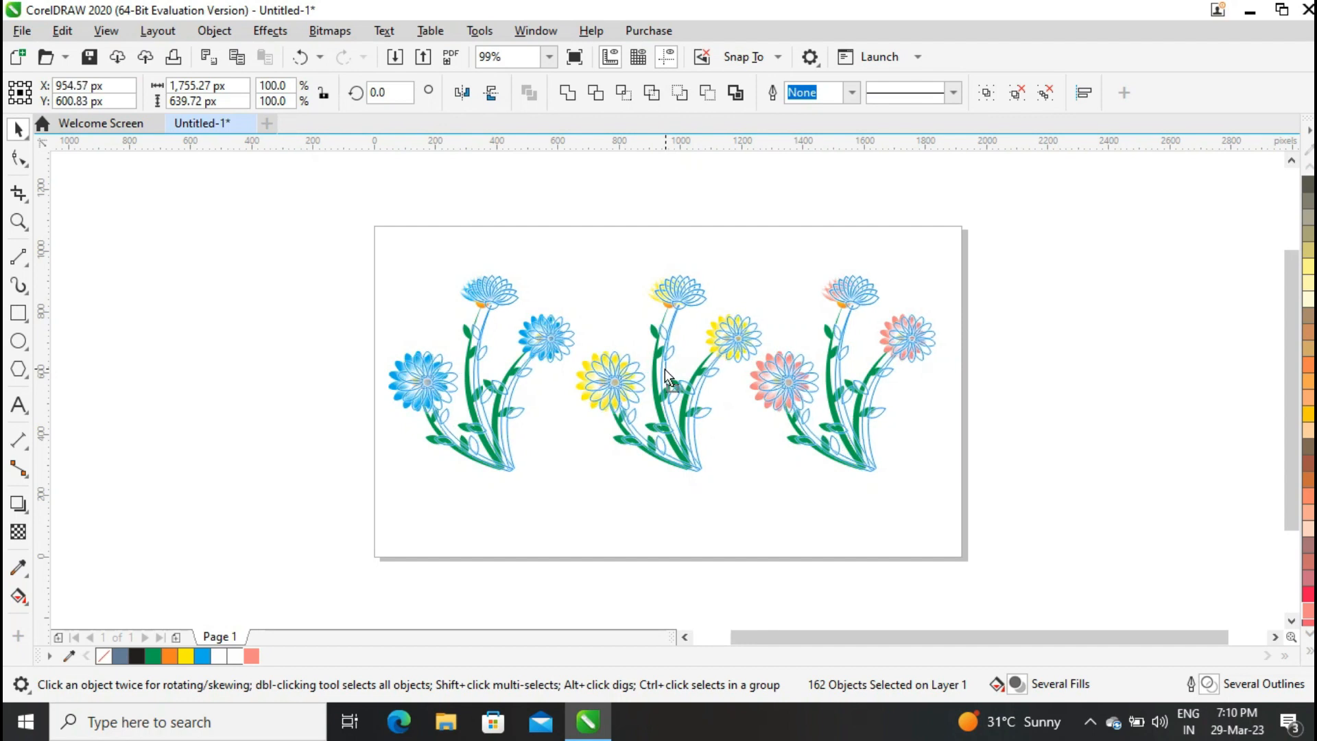
left_click(1083, 385)
In File Explorer, copy the wallpaper "1 (5)" from F:\Wallpapers\3D Style Cool Wall and paste it into the drawing.
key("super+e")
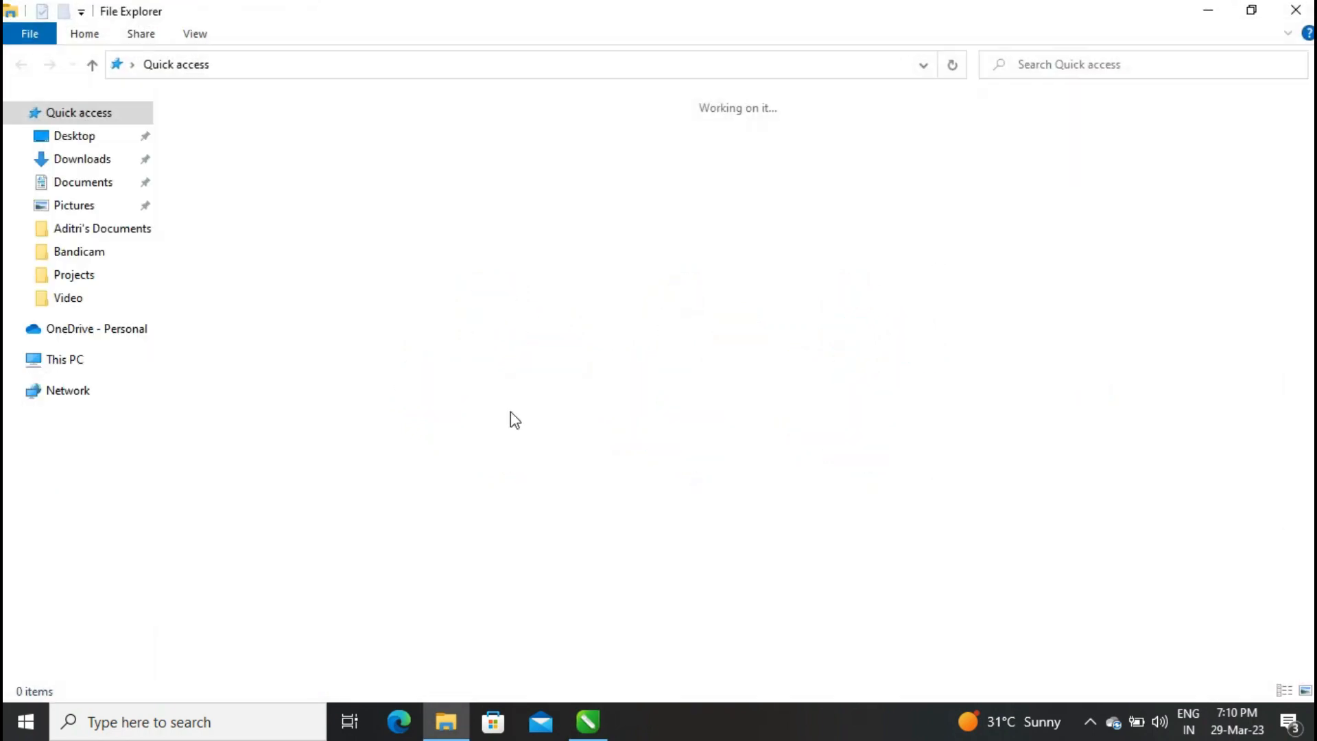
left_click(63, 362)
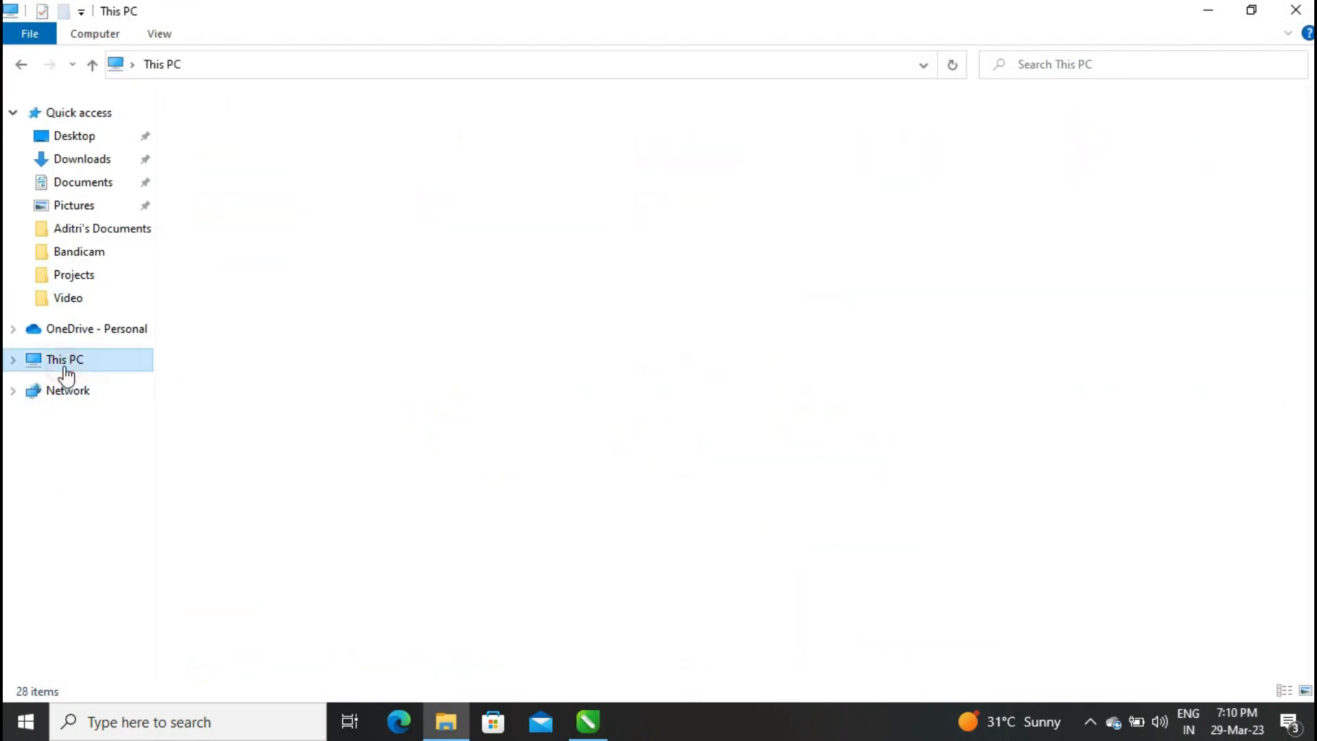
double_click(748, 291)
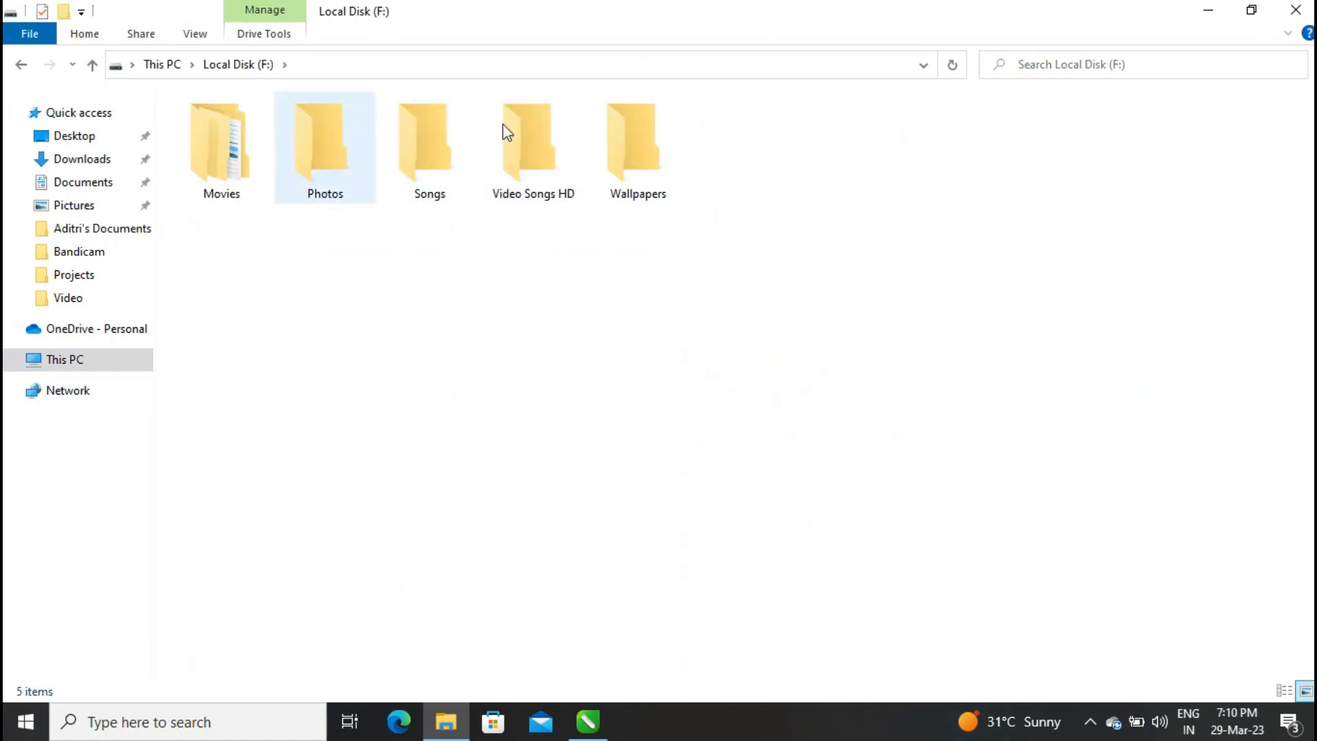
double_click(630, 145)
double_click(220, 151)
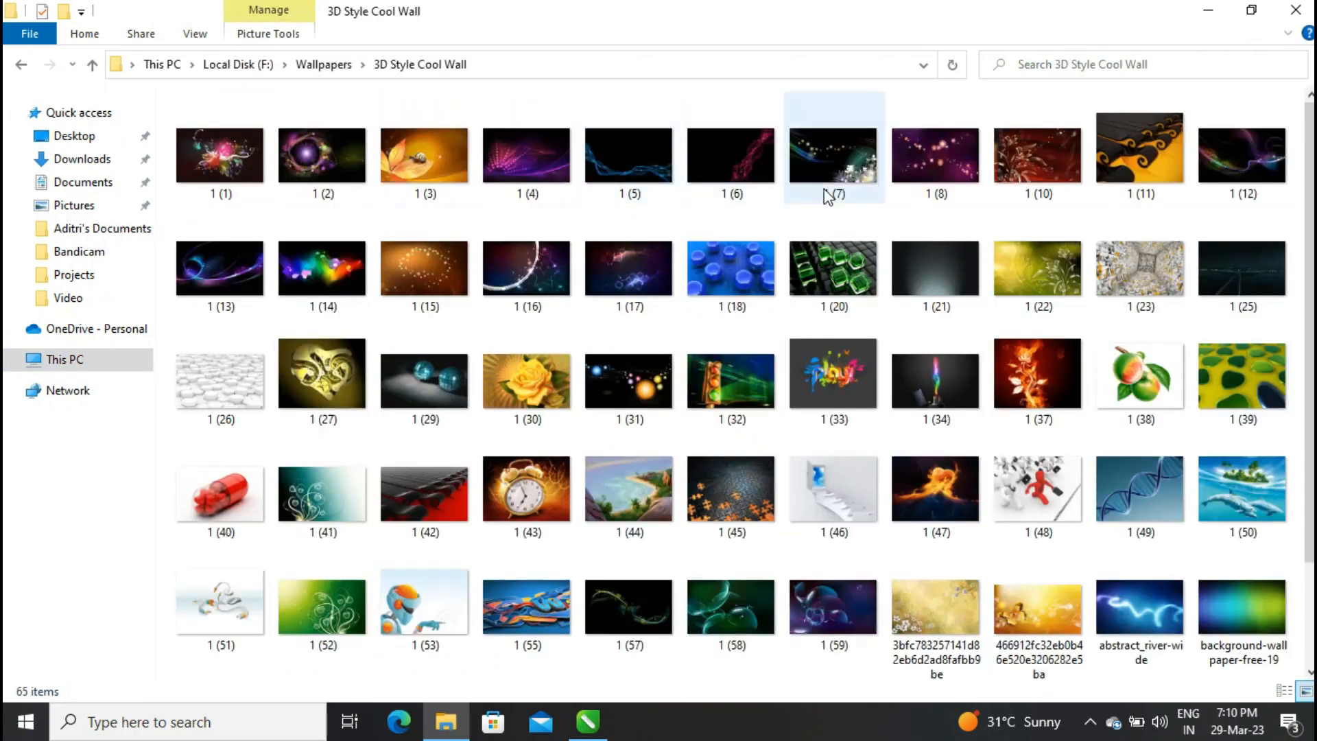
left_click(653, 151)
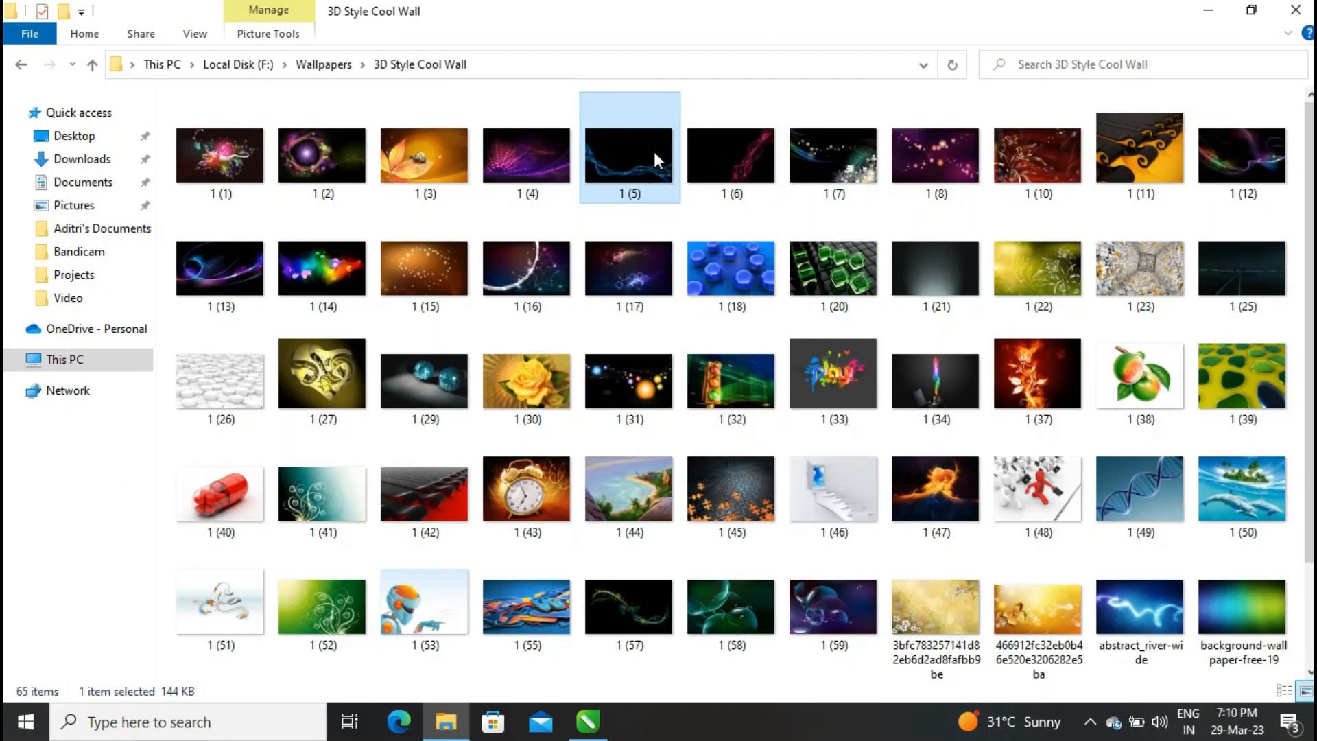
left_click(587, 721)
left_click(244, 465)
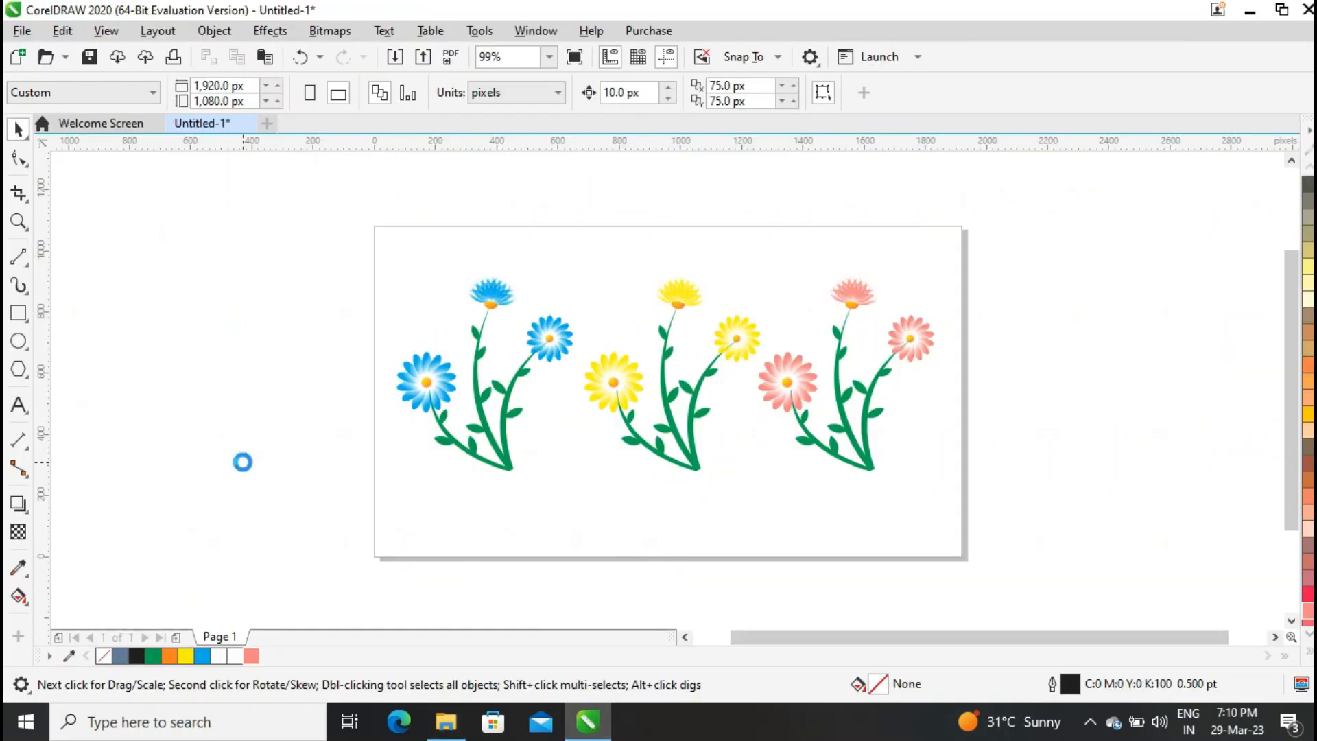
key("ctrl+v")
Move the pasted wallpaper aside and create a page-sized frame rectangle with the Rectangle tool.
left_click_drag(623, 301, 335, 614)
left_click(15, 321)
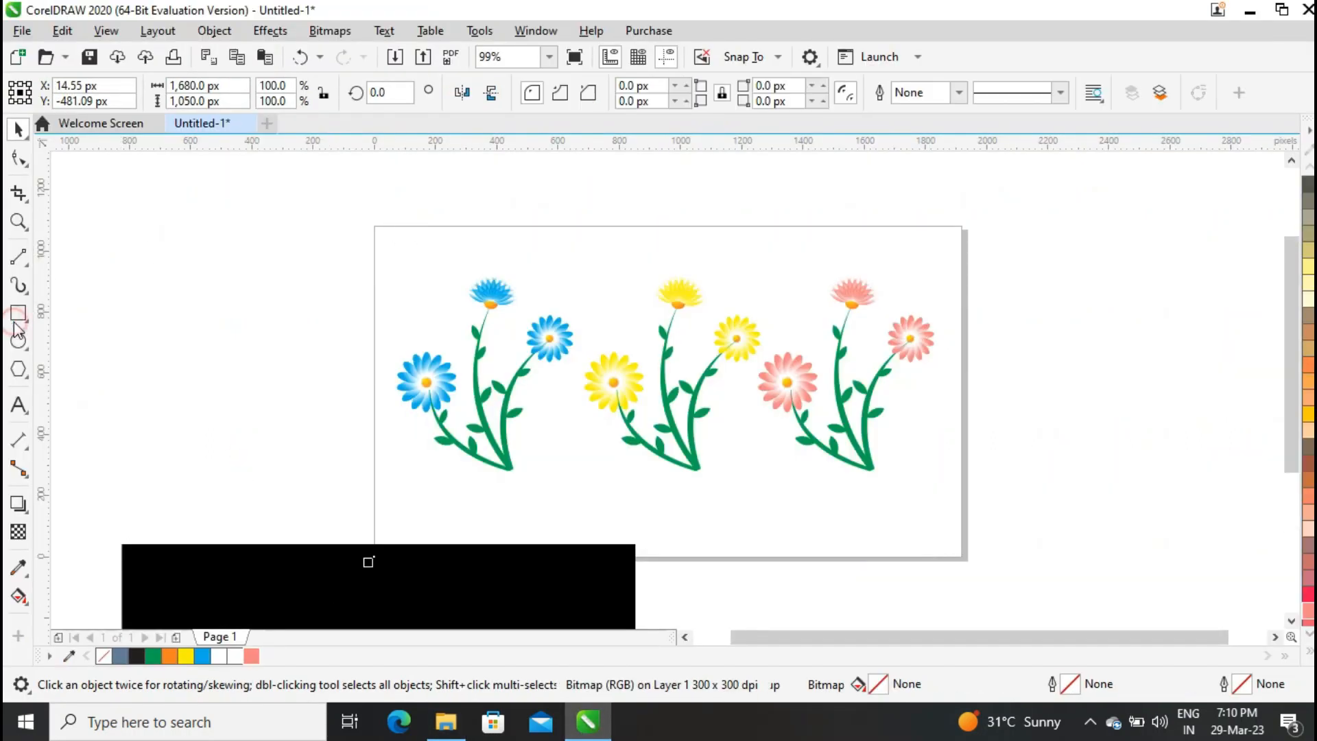
double_click(18, 314)
left_click(958, 92)
left_click(343, 507)
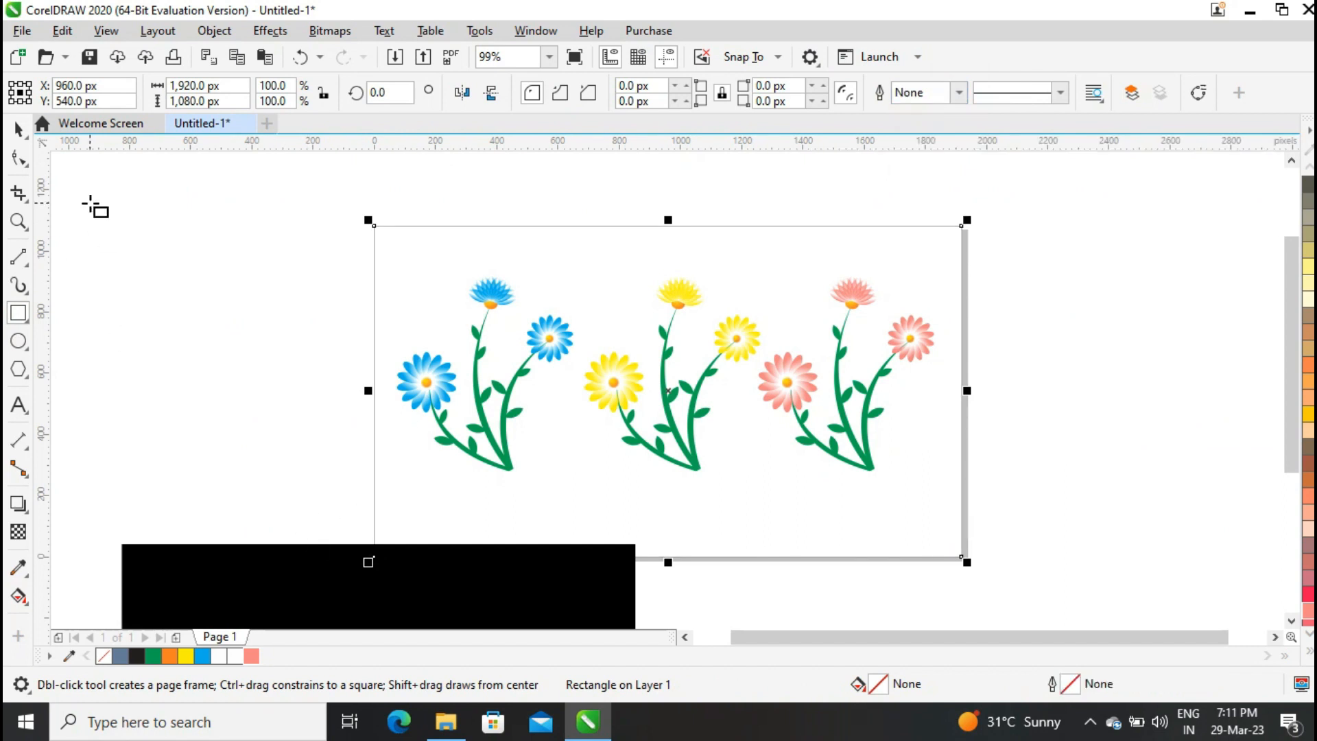
Place the wallpaper inside the frame rectangle with PowerClip and stretch it to fill the frame.
key("space")
left_click(273, 559)
left_click(214, 31)
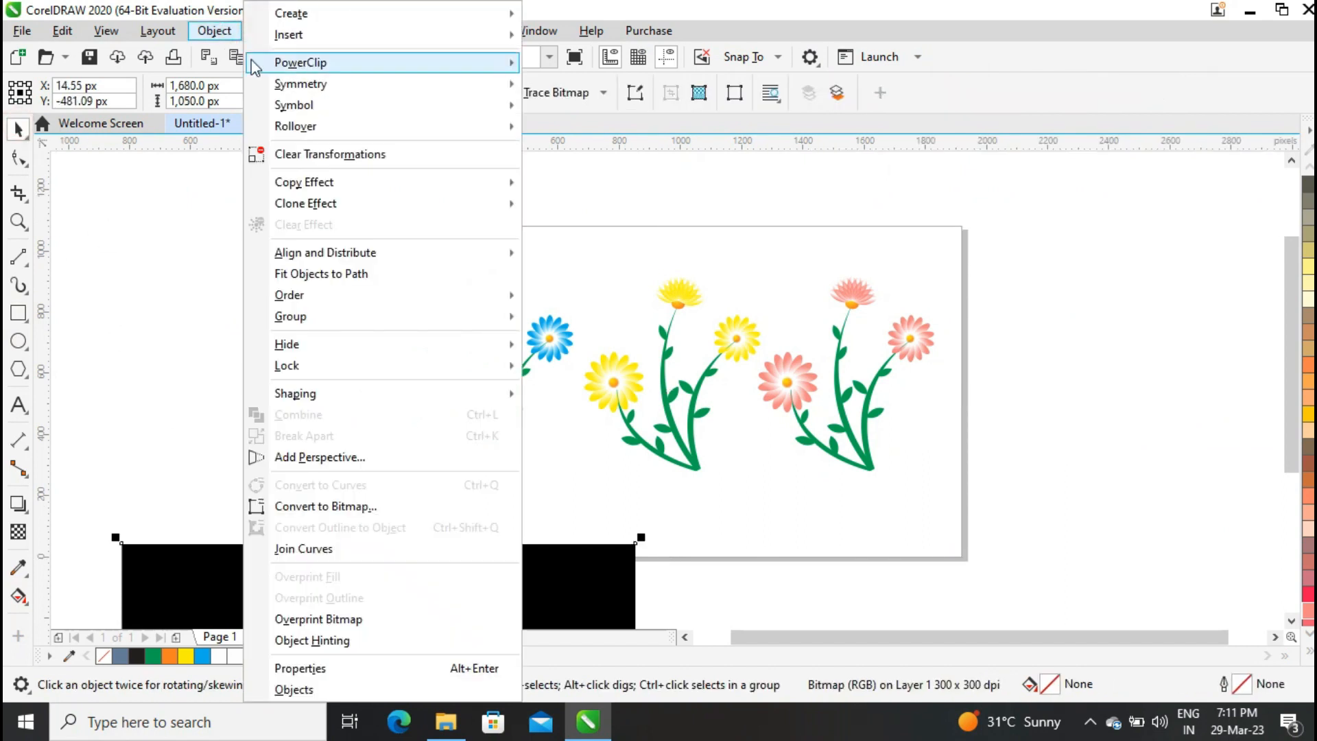
left_click(583, 88)
left_click(602, 259)
left_click(295, 172)
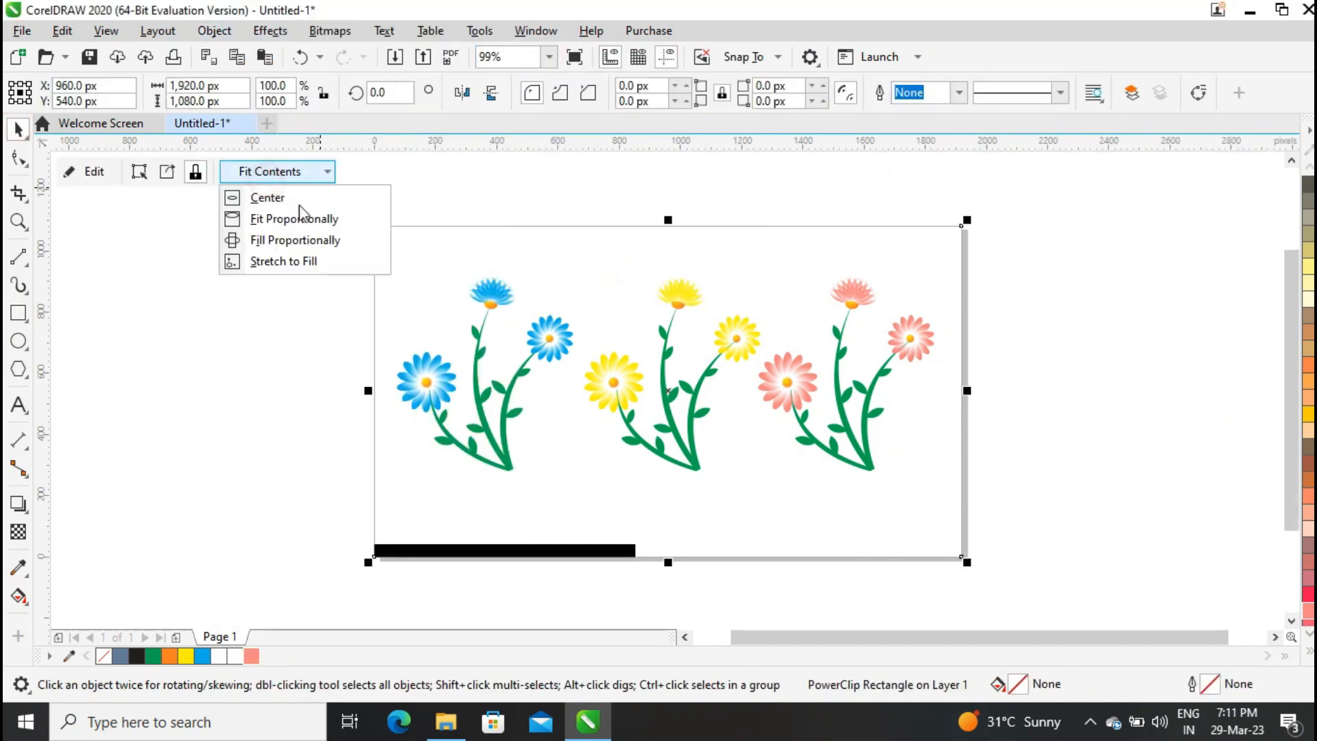
left_click(302, 259)
Edit the PowerClip contents, widening the wallpaper to the left, then finish editing.
left_click(89, 171)
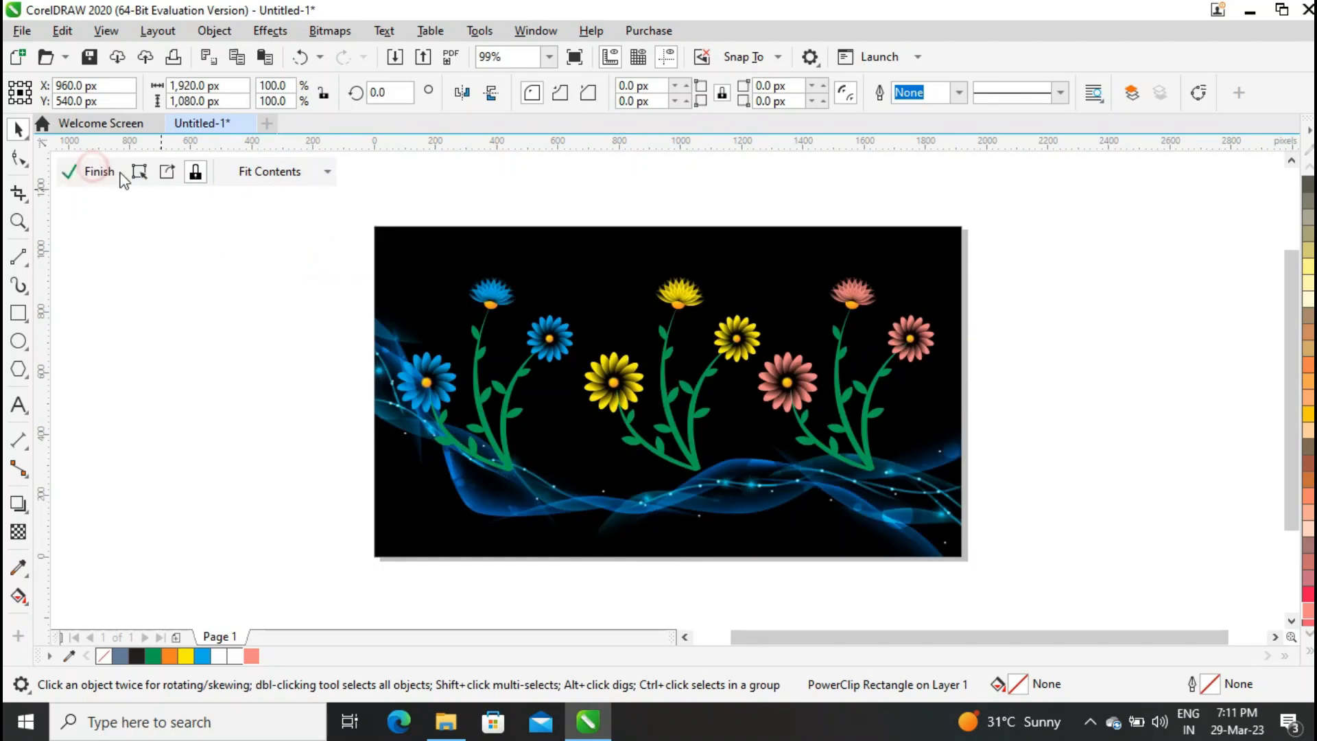
left_click(678, 508)
mouse_move(672, 573)
left_mouse_down()
mouse_move(675, 602)
mouse_move(675, 577)
left_mouse_up()
left_click_drag(374, 390, 250, 382)
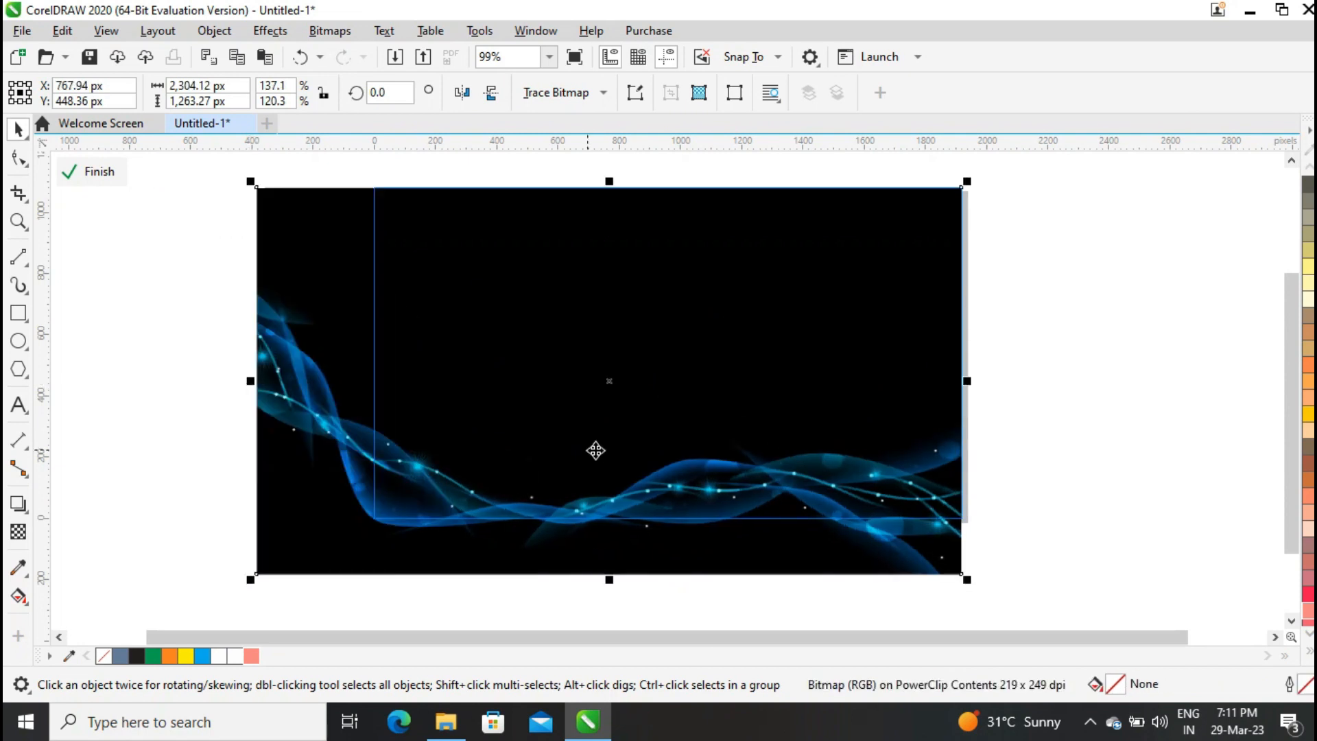
left_click(116, 172)
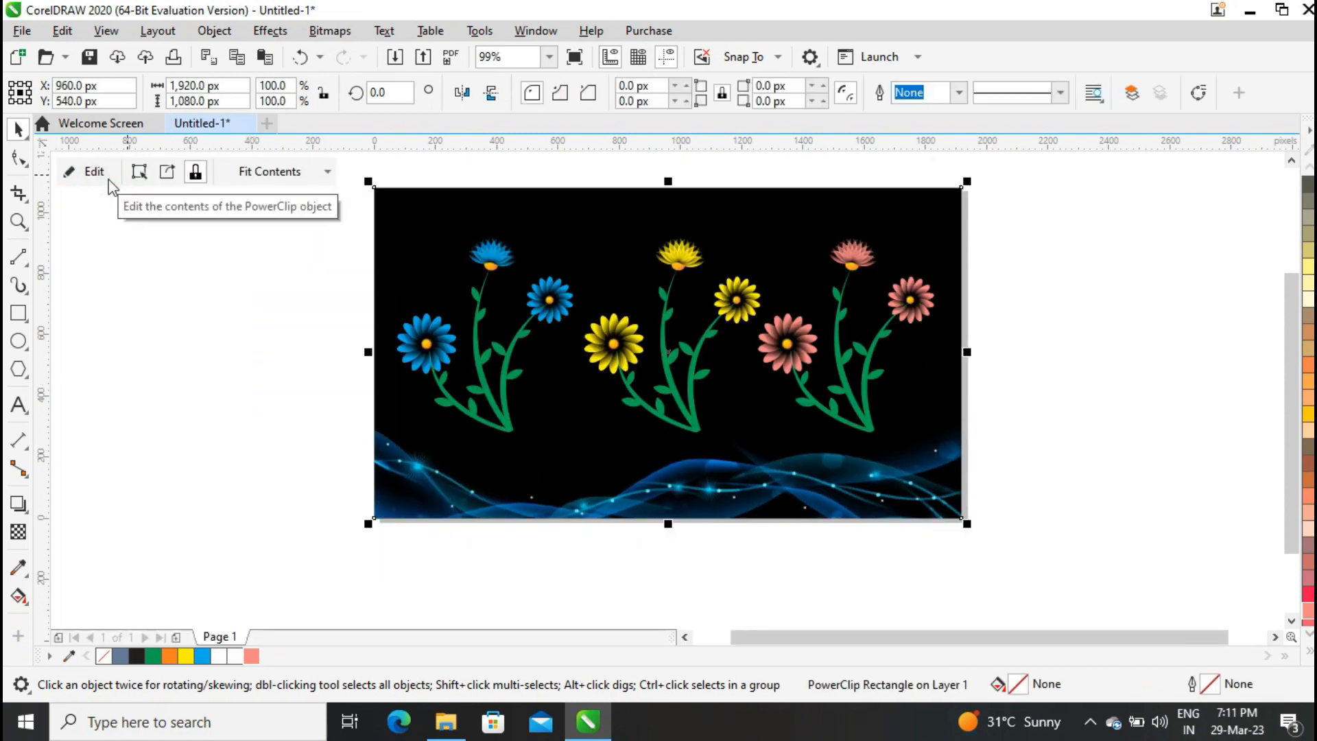
Preview the finished design in full screen.
left_click(173, 317)
left_click(548, 56)
left_click(514, 79)
left_click(575, 57)
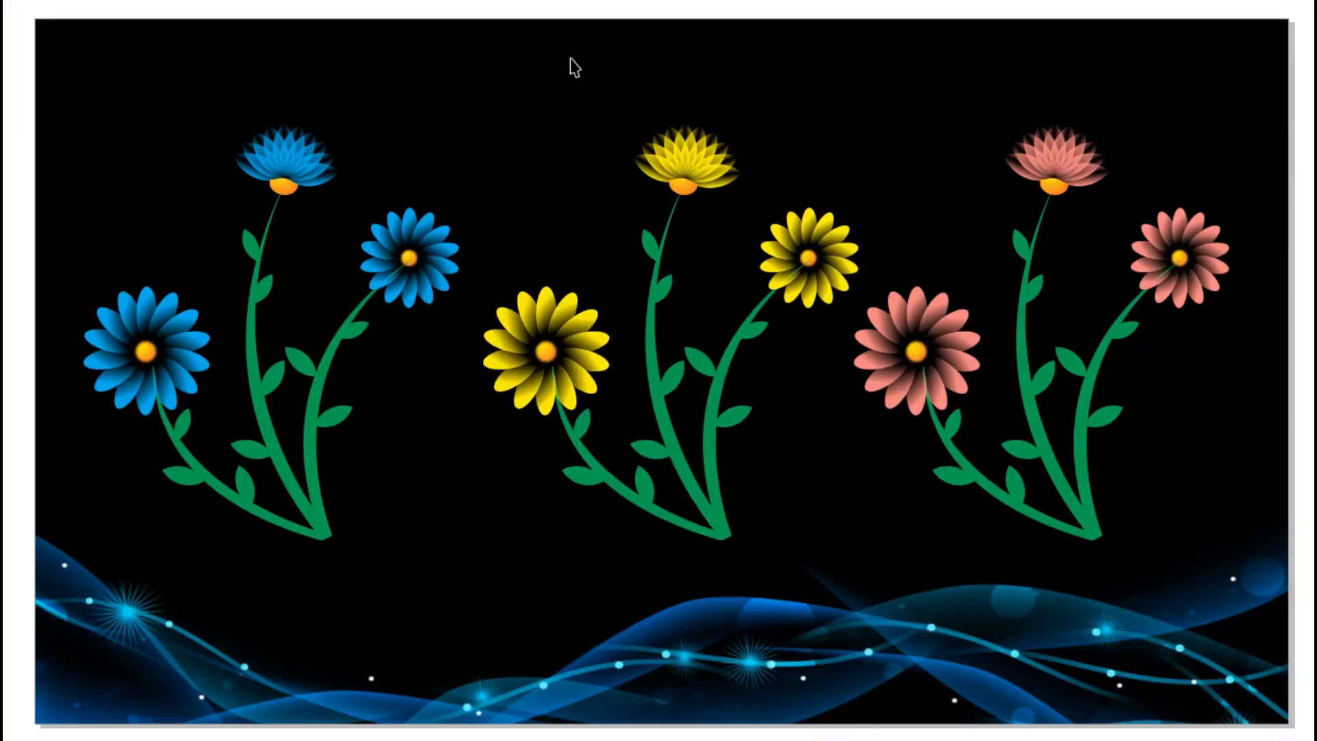